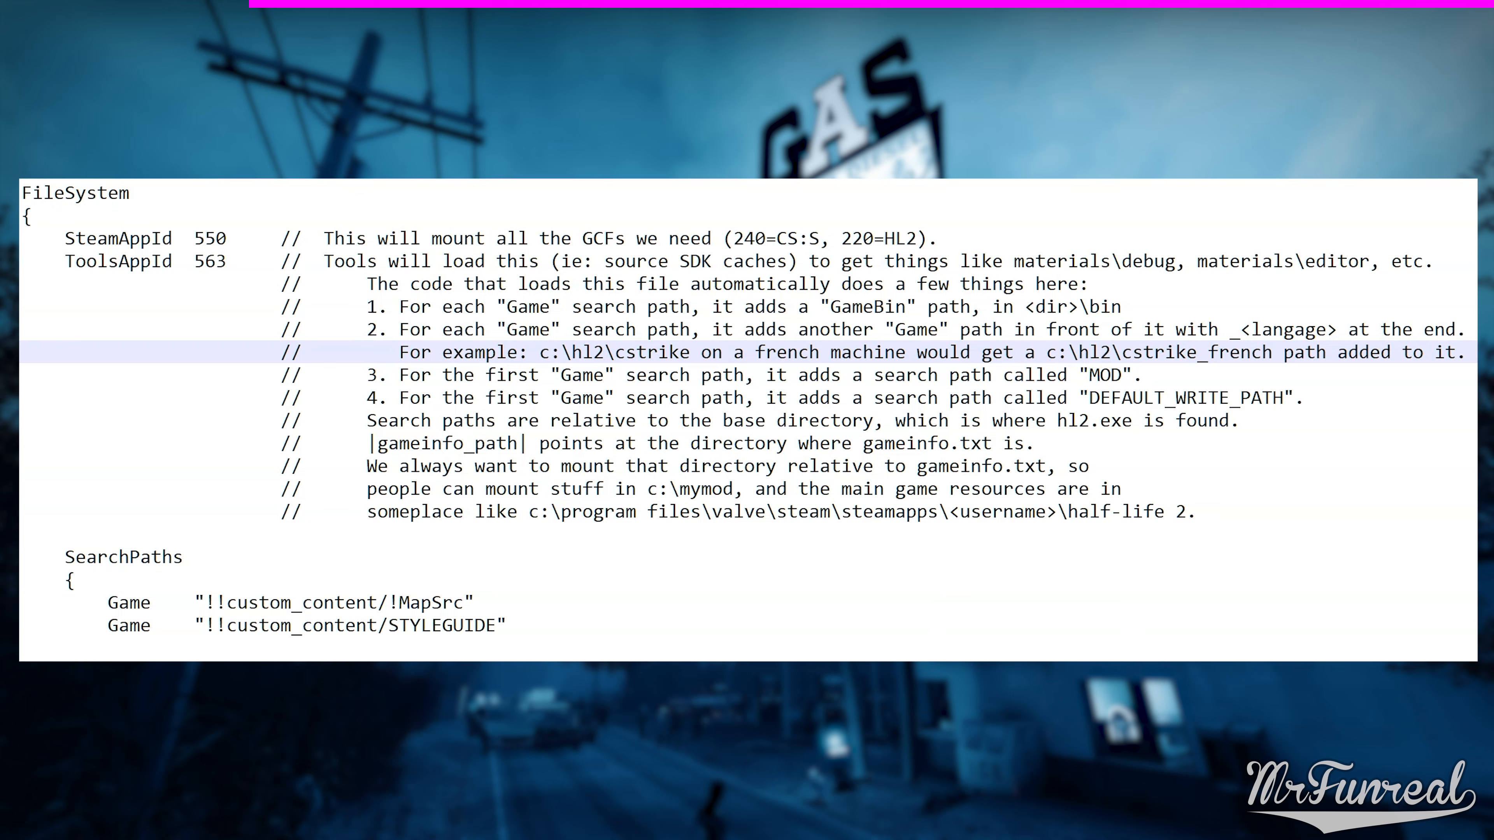
Highlight the two custom_content Game entries, !MapSrc and STYLEGUIDE, and the !!custom_content folder prefix under SearchPaths
{"action": "left_click_drag", "start_coordinate": [108, 607], "coordinate": [486, 602]}
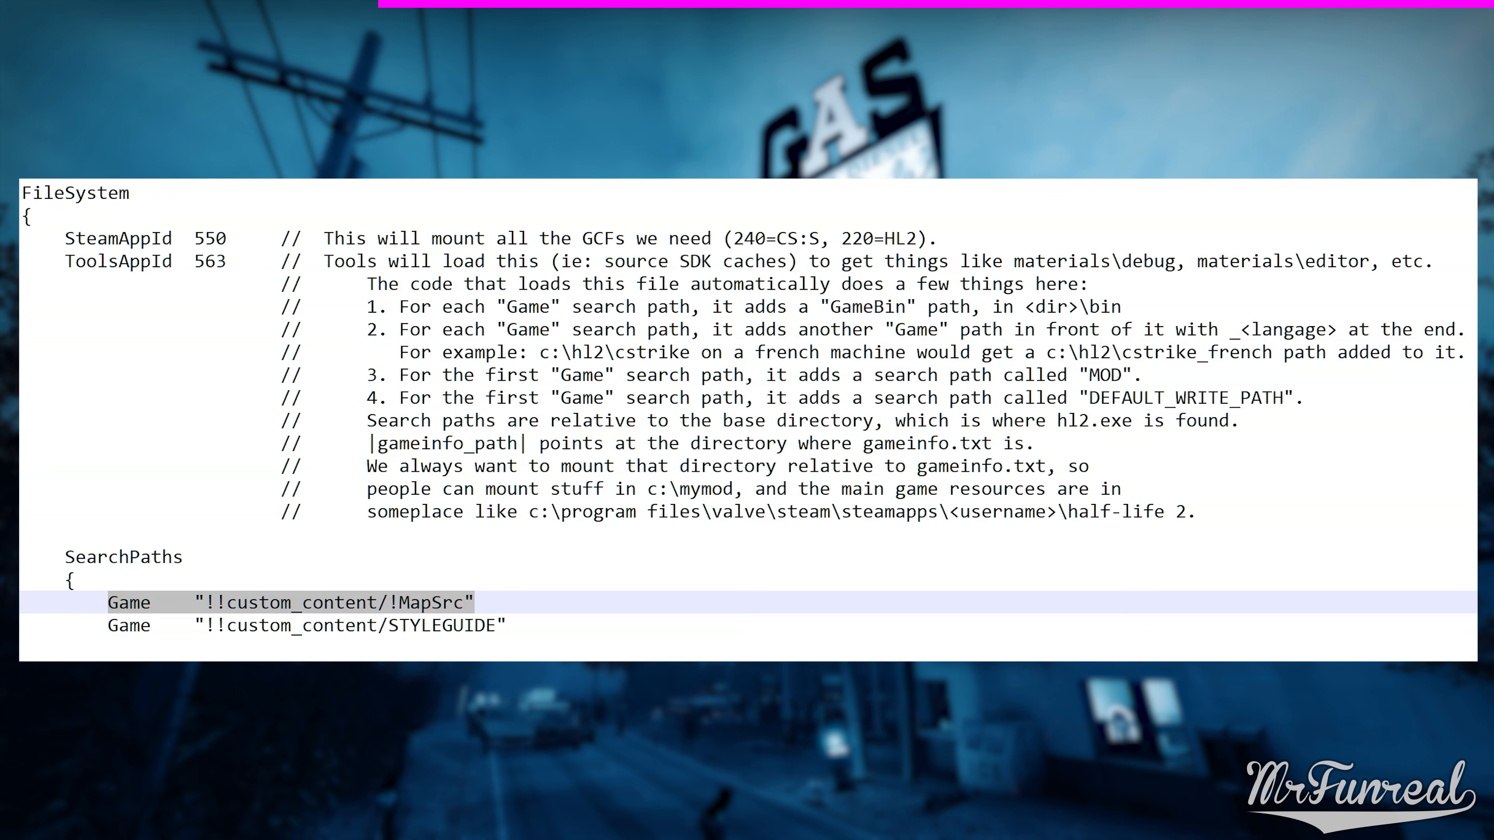
{"action": "left_click_drag", "start_coordinate": [108, 625], "coordinate": [496, 660]}
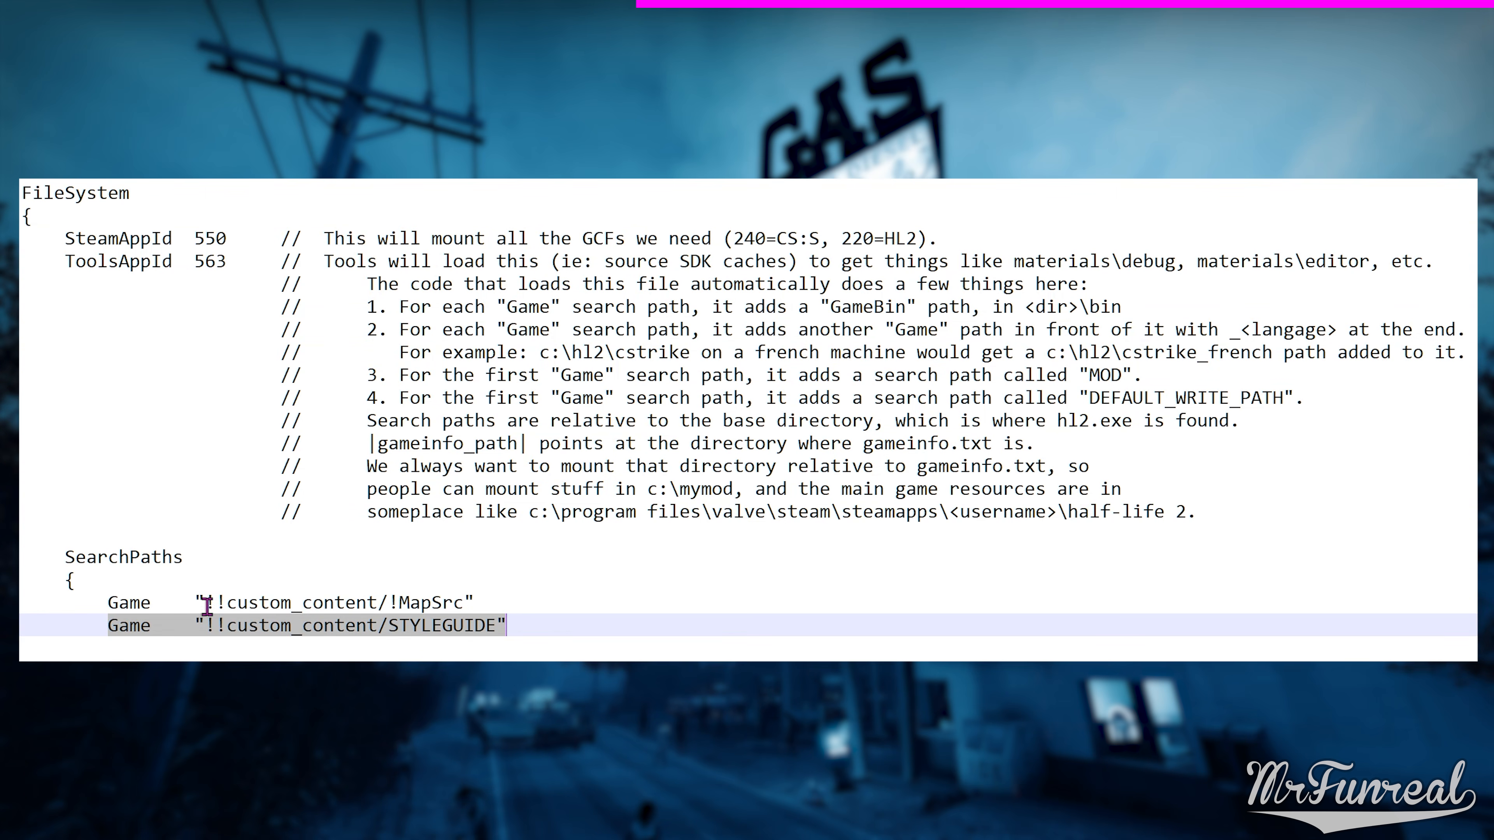
{"action": "left_click_drag", "start_coordinate": [206, 602], "coordinate": [389, 604]}
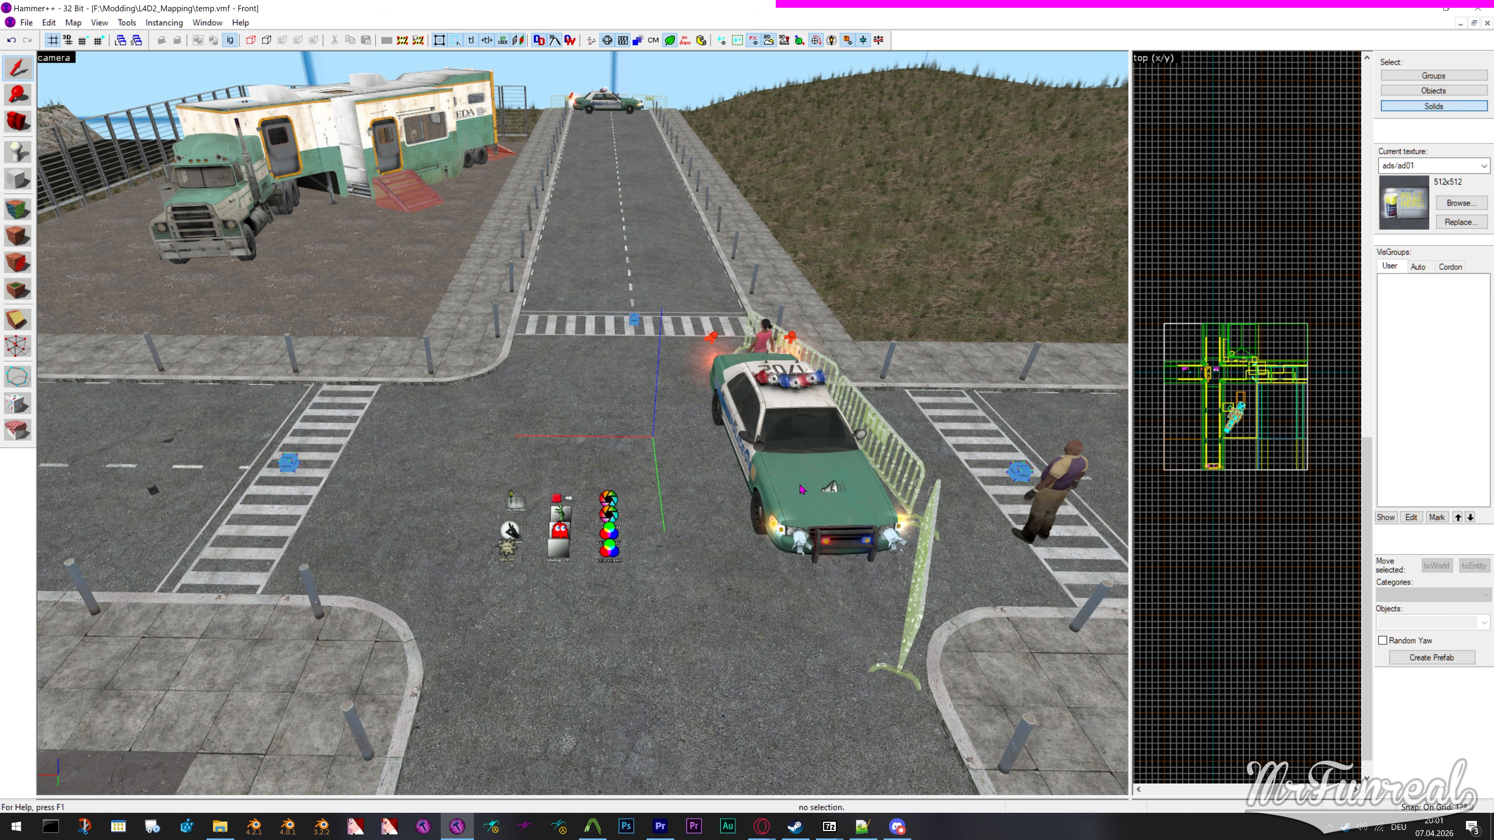
Select every object in the map and create a new VisGroup named my_map in the object properties
{"action": "double_click", "coordinate": [804, 488]}
{"action": "left_click_drag", "start_coordinate": [1155, 308], "coordinate": [1337, 501]}
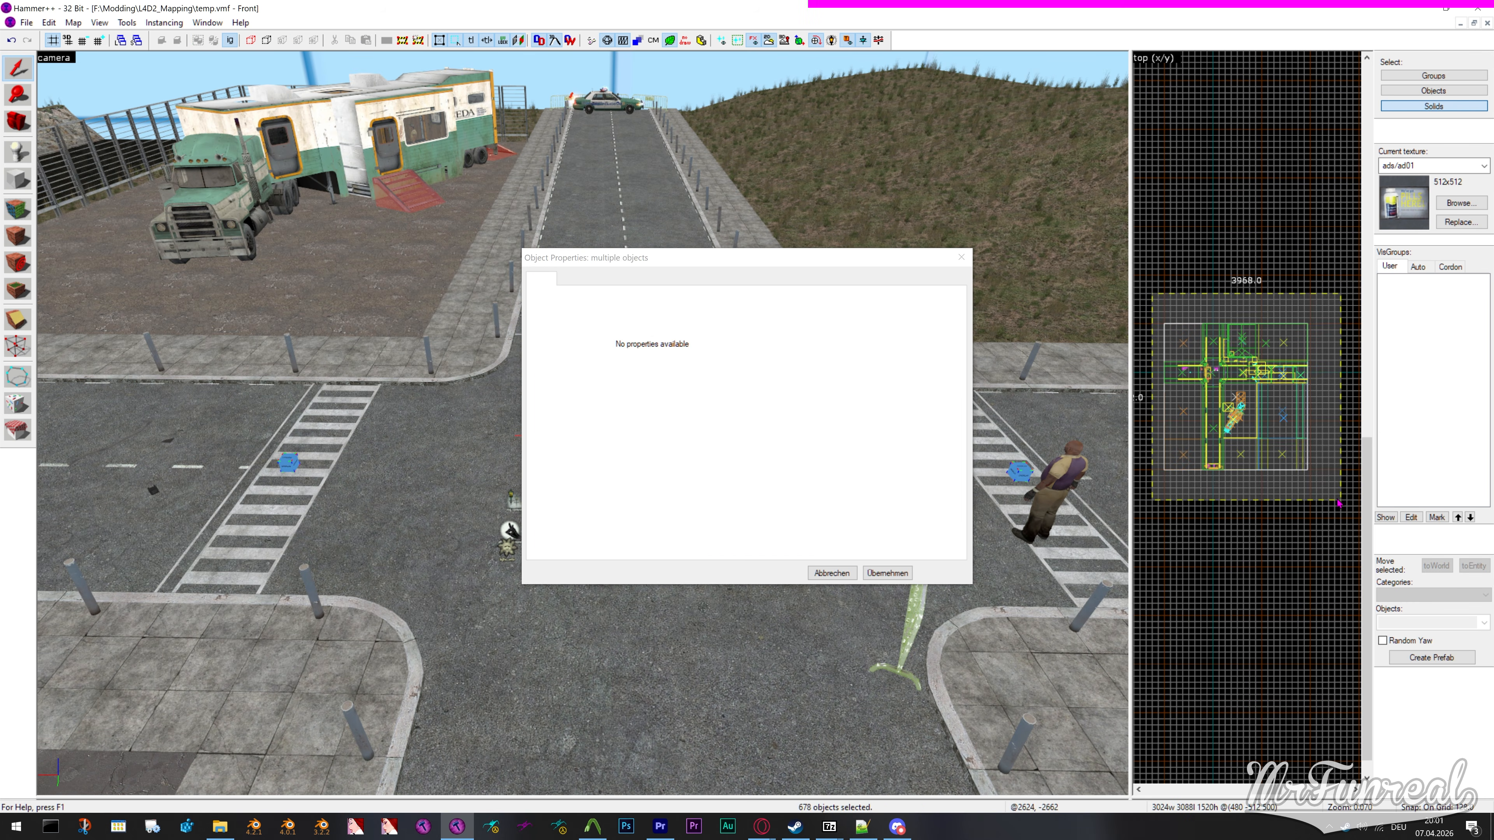
{"action": "left_click", "coordinate": [940, 541]}
{"action": "left_click", "coordinate": [631, 531]}
{"action": "type", "text": "my_map"}
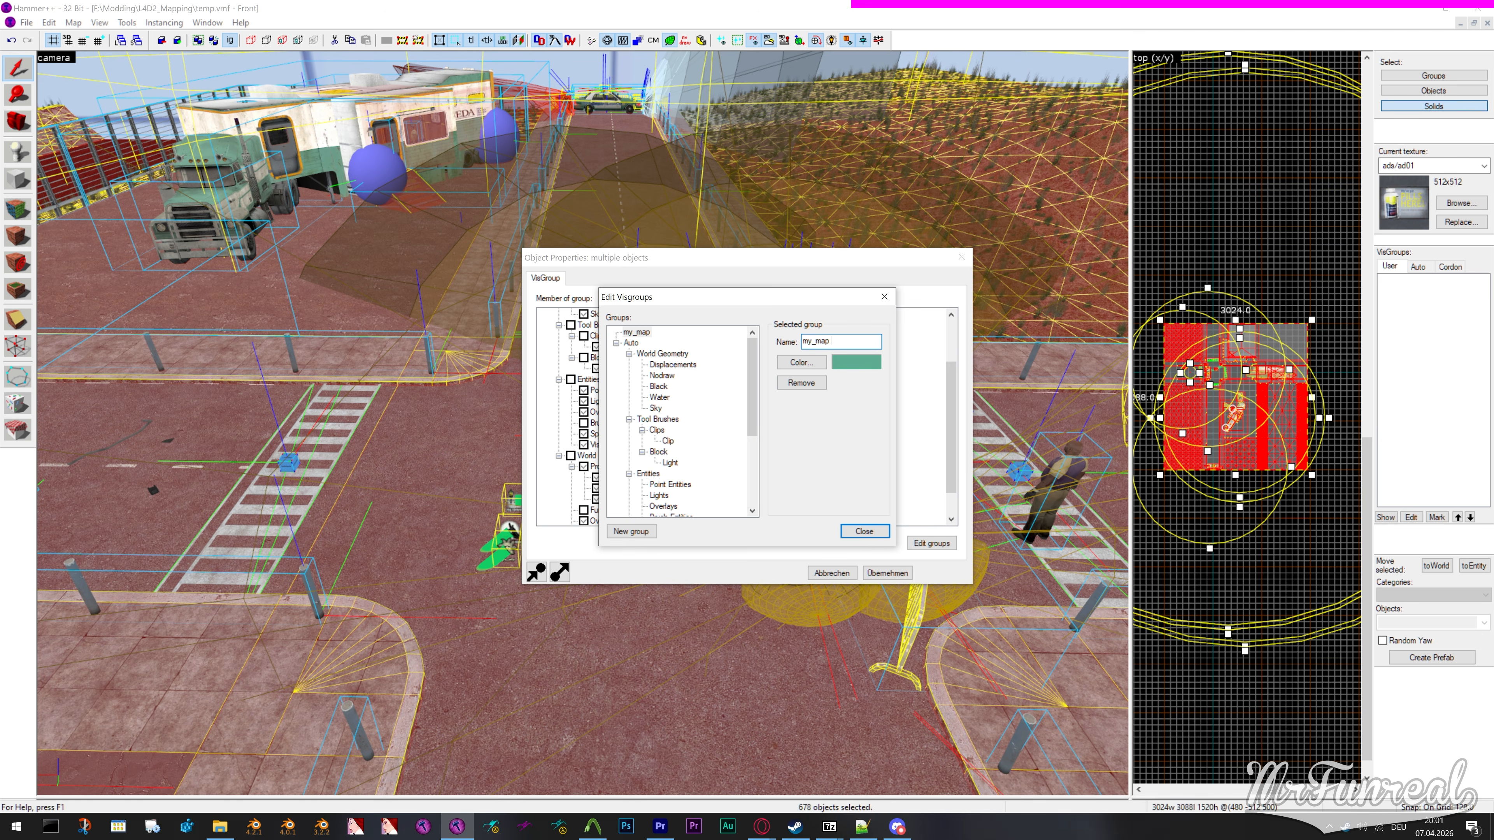
Assign all selected objects to the my_map VisGroup, apply it, and toggle the group's visibility off and on
{"action": "left_click", "coordinate": [864, 531]}
{"action": "left_click_drag", "start_coordinate": [951, 465], "coordinate": [952, 501]}
{"action": "left_click", "coordinate": [559, 511]}
{"action": "left_click", "coordinate": [886, 575]}
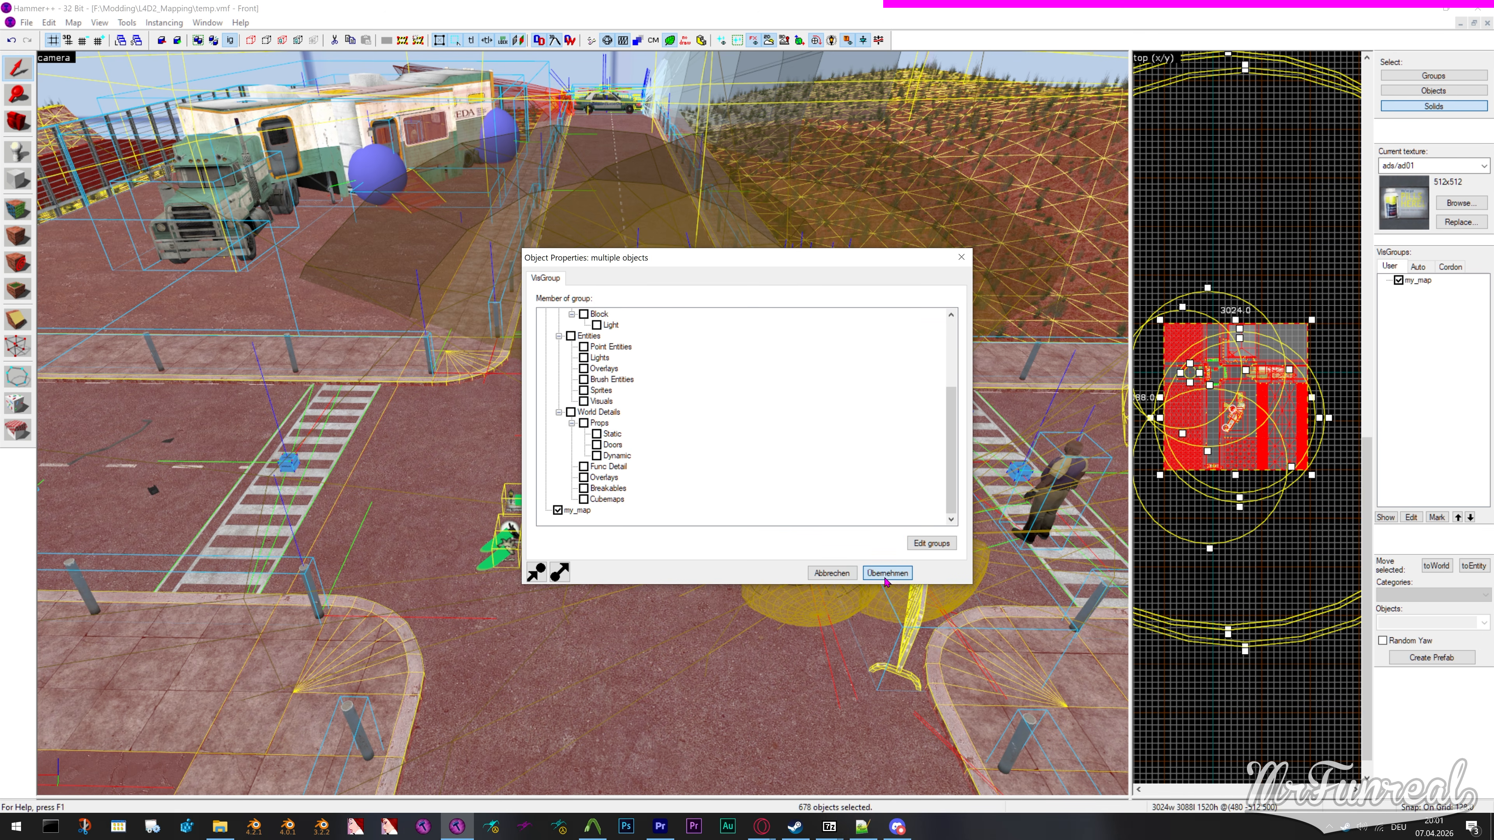
{"action": "left_click", "coordinate": [961, 258]}
{"action": "left_click", "coordinate": [1399, 281]}
{"action": "left_click", "coordinate": [1398, 281]}
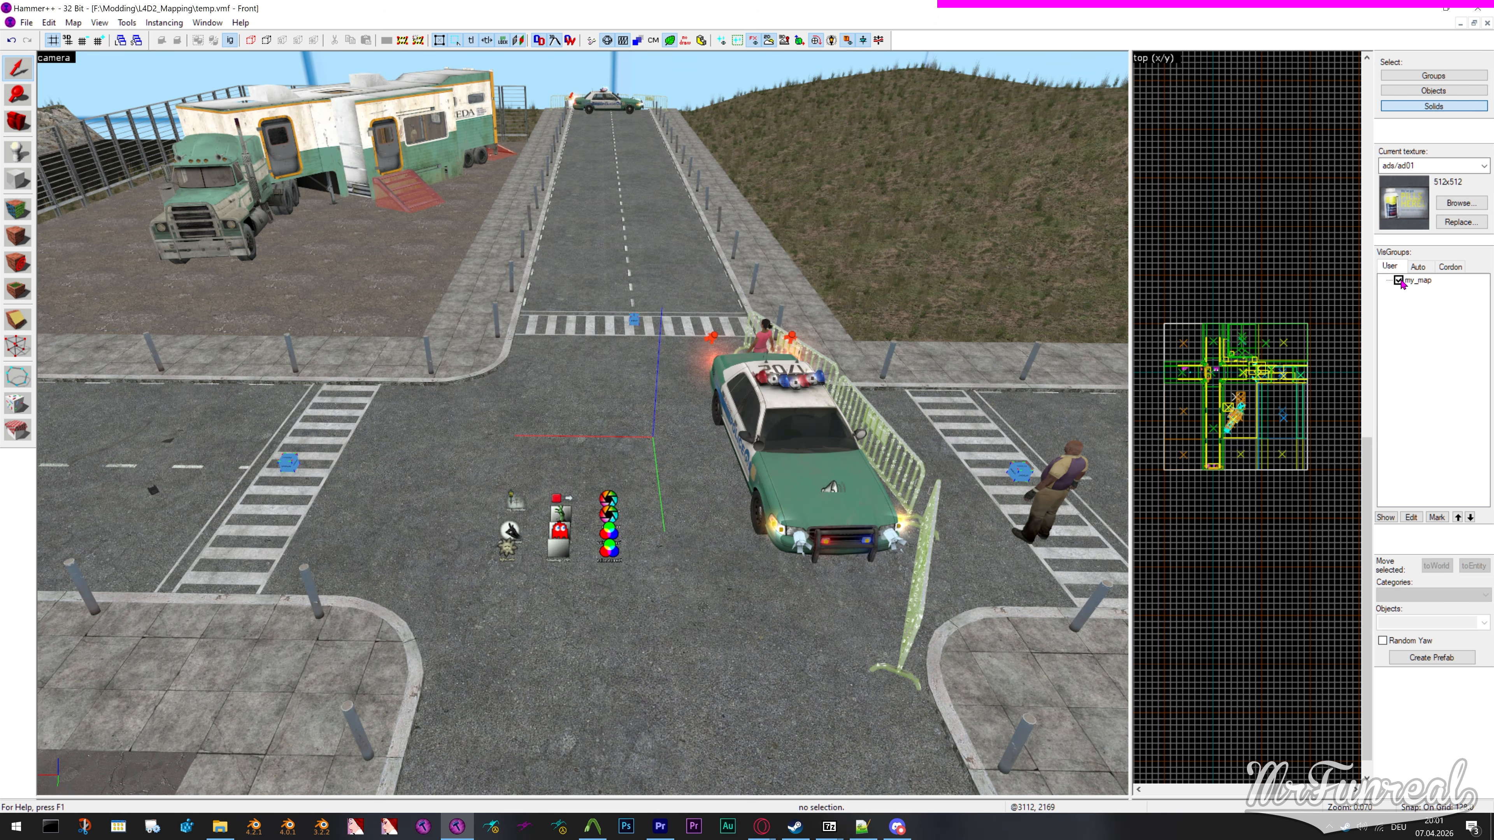
Place info_player_start entities across the intersection, along the road, beside the truck trailer and on the grassy hill
{"action": "left_click", "coordinate": [18, 153]}
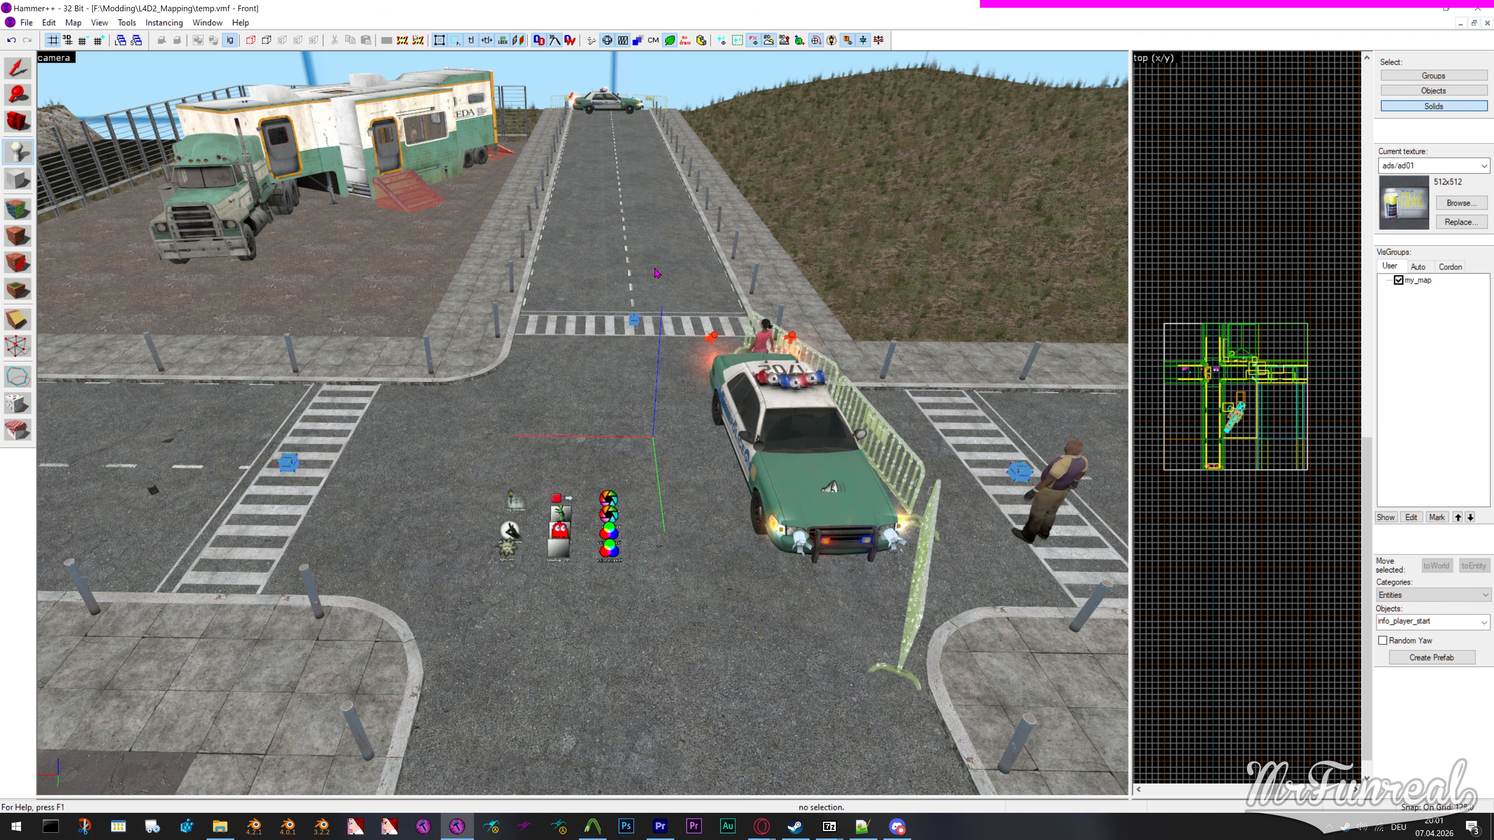
{"action": "left_click", "coordinate": [677, 709]}
{"action": "left_click", "coordinate": [736, 471]}
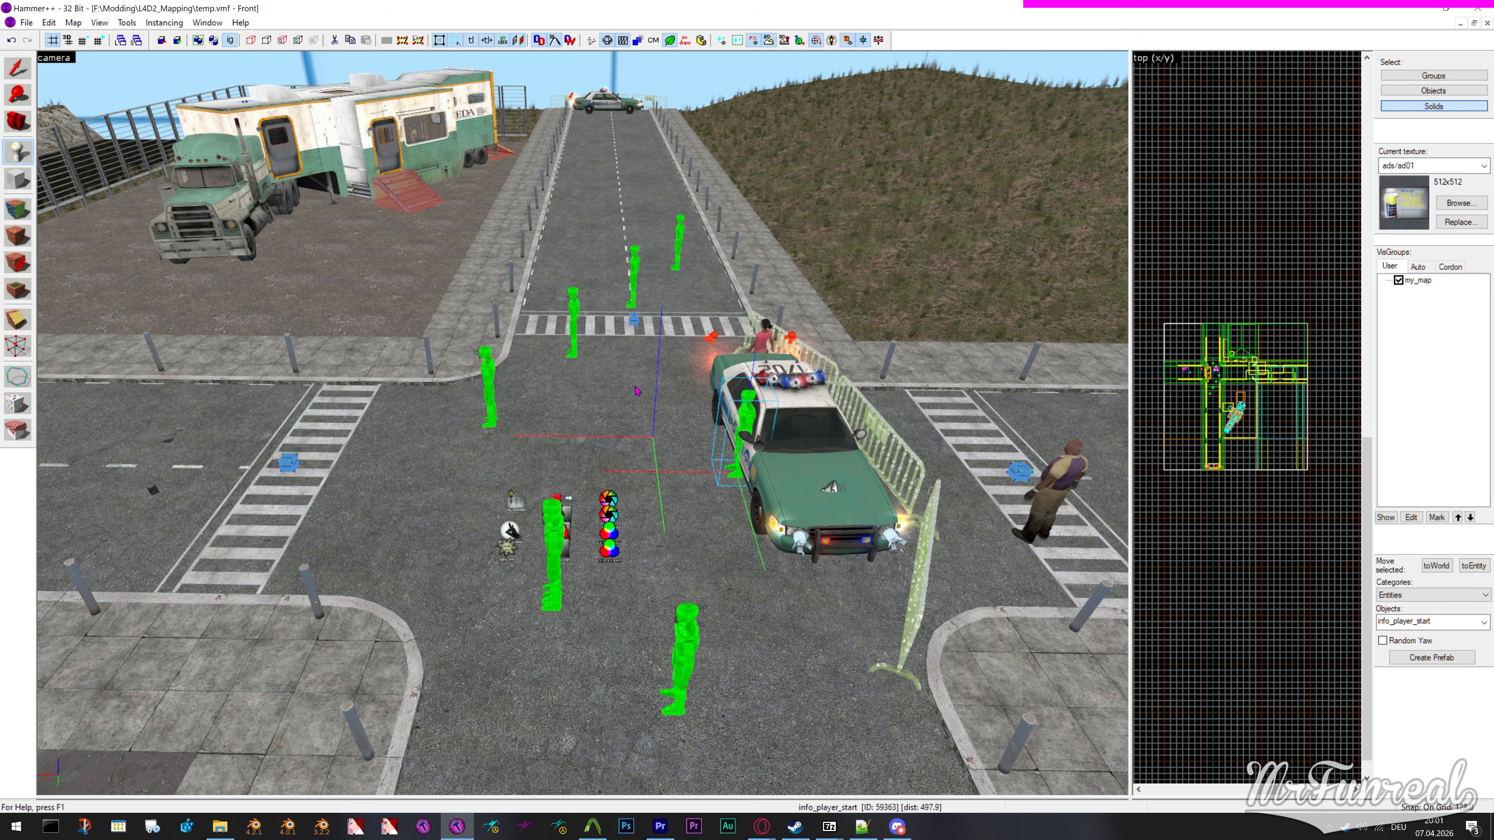
{"action": "left_click", "coordinate": [642, 386]}
{"action": "left_click", "coordinate": [453, 235]}
{"action": "left_click", "coordinate": [270, 523]}
{"action": "left_click", "coordinate": [748, 276]}
{"action": "left_click", "coordinate": [924, 183]}
{"action": "left_click", "coordinate": [994, 336]}
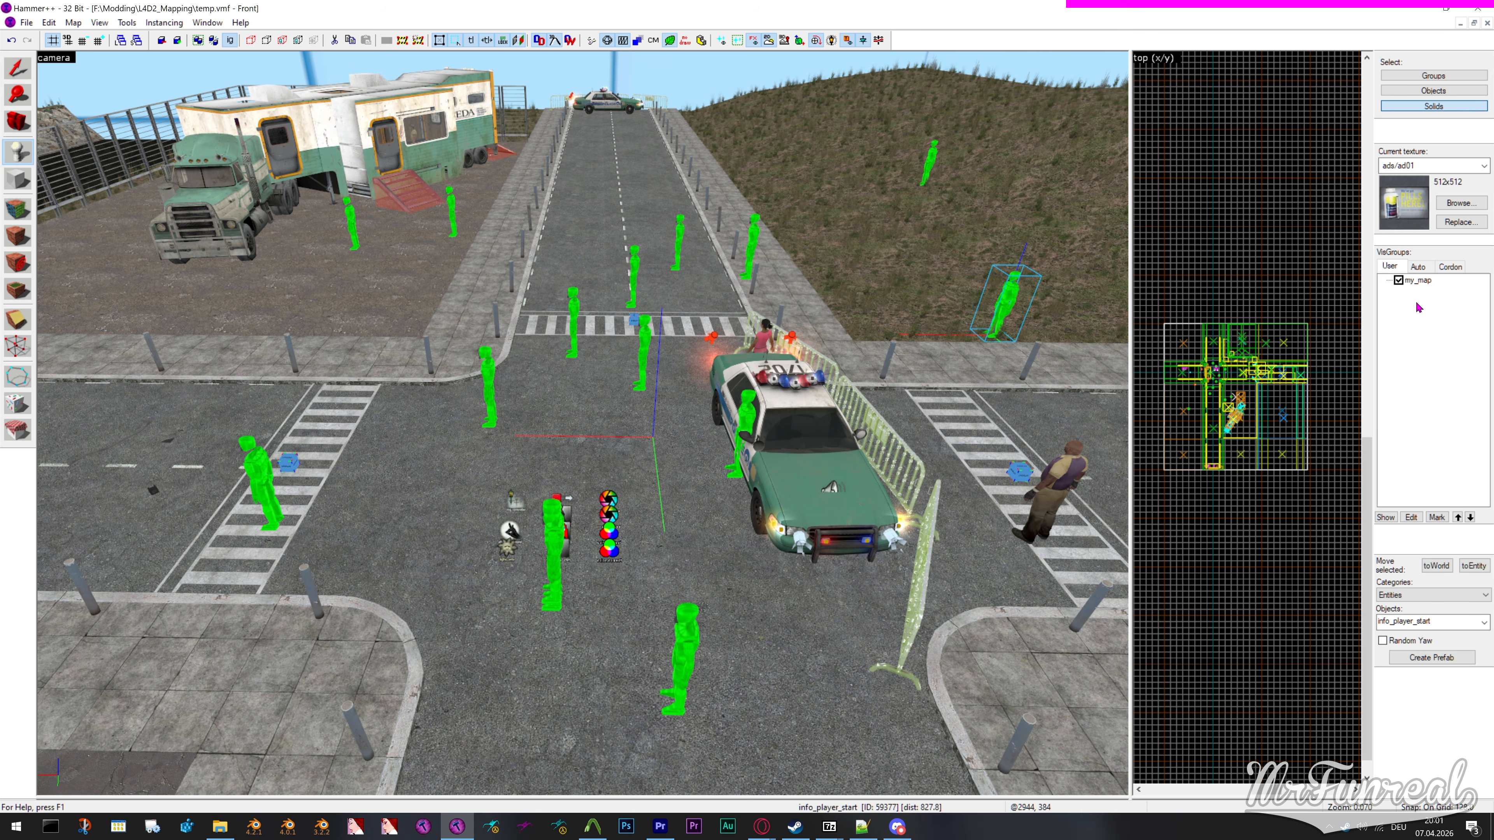
Hide and reshow the my_map VisGroup twice to check whether the new player starts belong to it
{"action": "left_click", "coordinate": [1399, 281]}
{"action": "left_click", "coordinate": [1399, 281]}
{"action": "left_click", "coordinate": [1399, 281]}
{"action": "left_click", "coordinate": [1399, 281]}
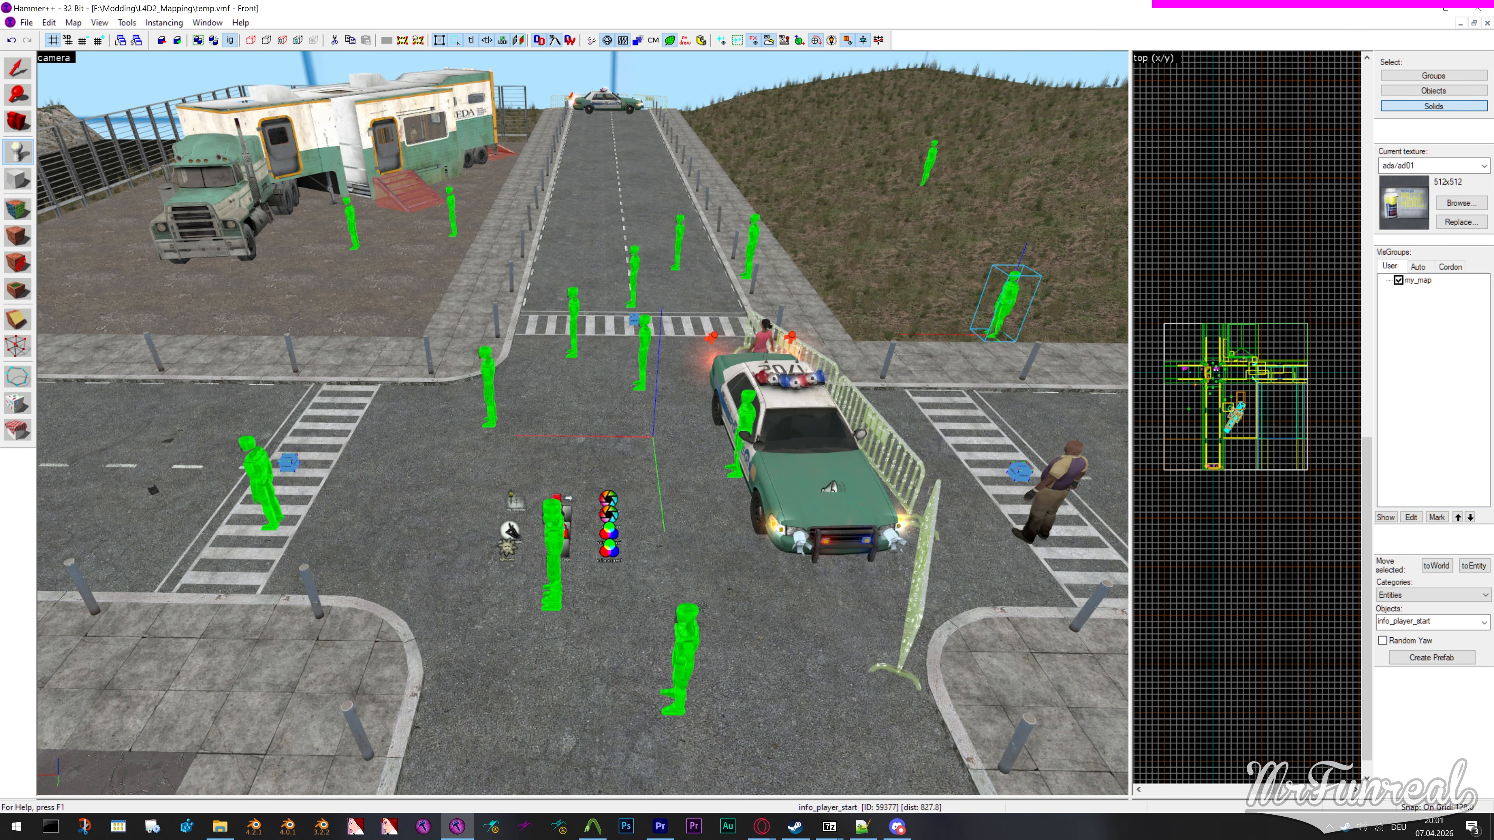
Duplicate the police car three times to form a row of cars across the intersection
{"action": "left_click", "coordinate": [28, 69]}
{"action": "left_click", "coordinate": [794, 492]}
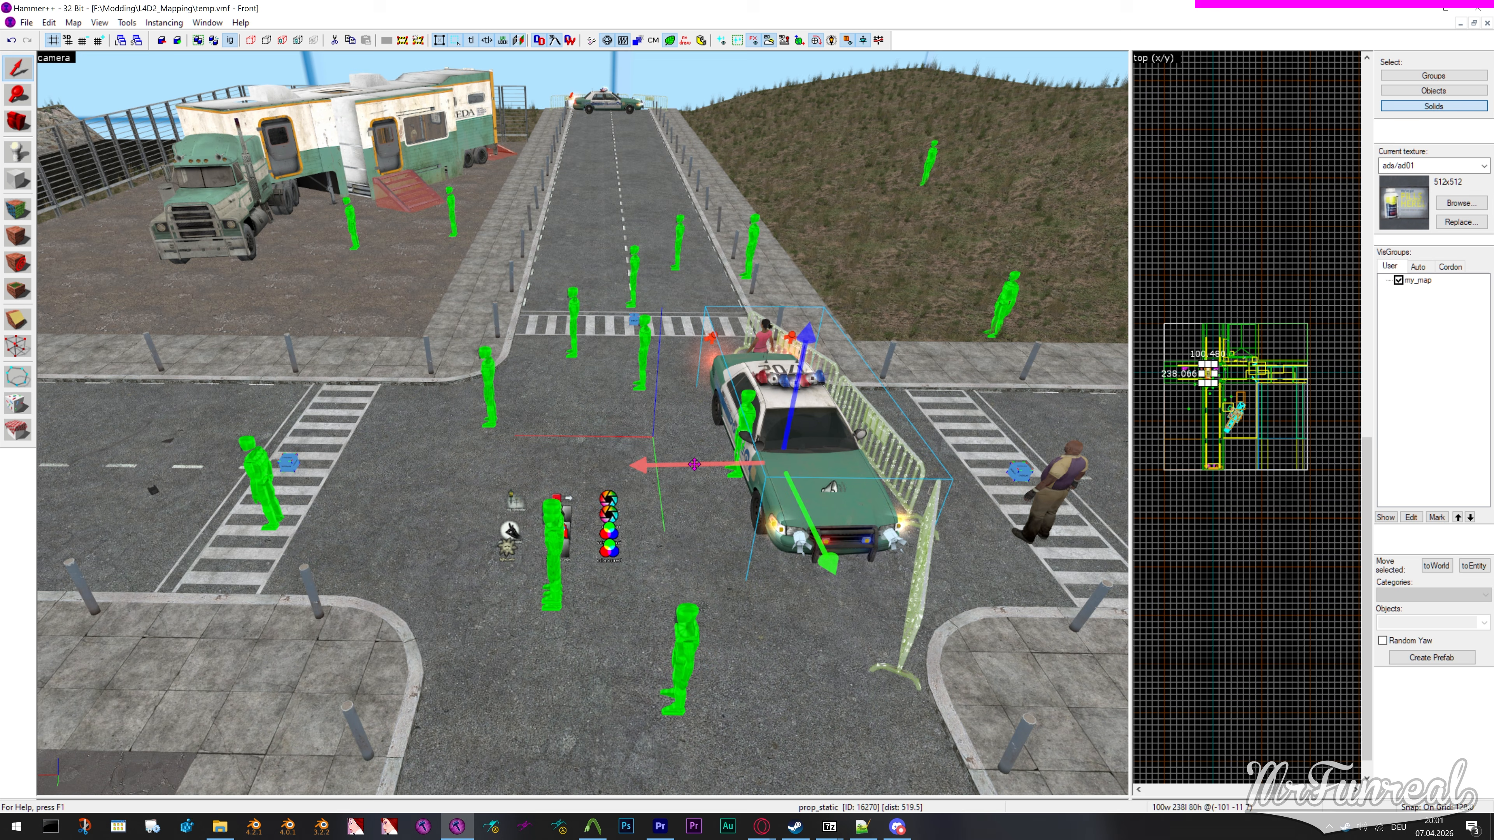
{"action": "left_click_drag", "start_coordinate": [689, 465], "coordinate": [301, 480]}
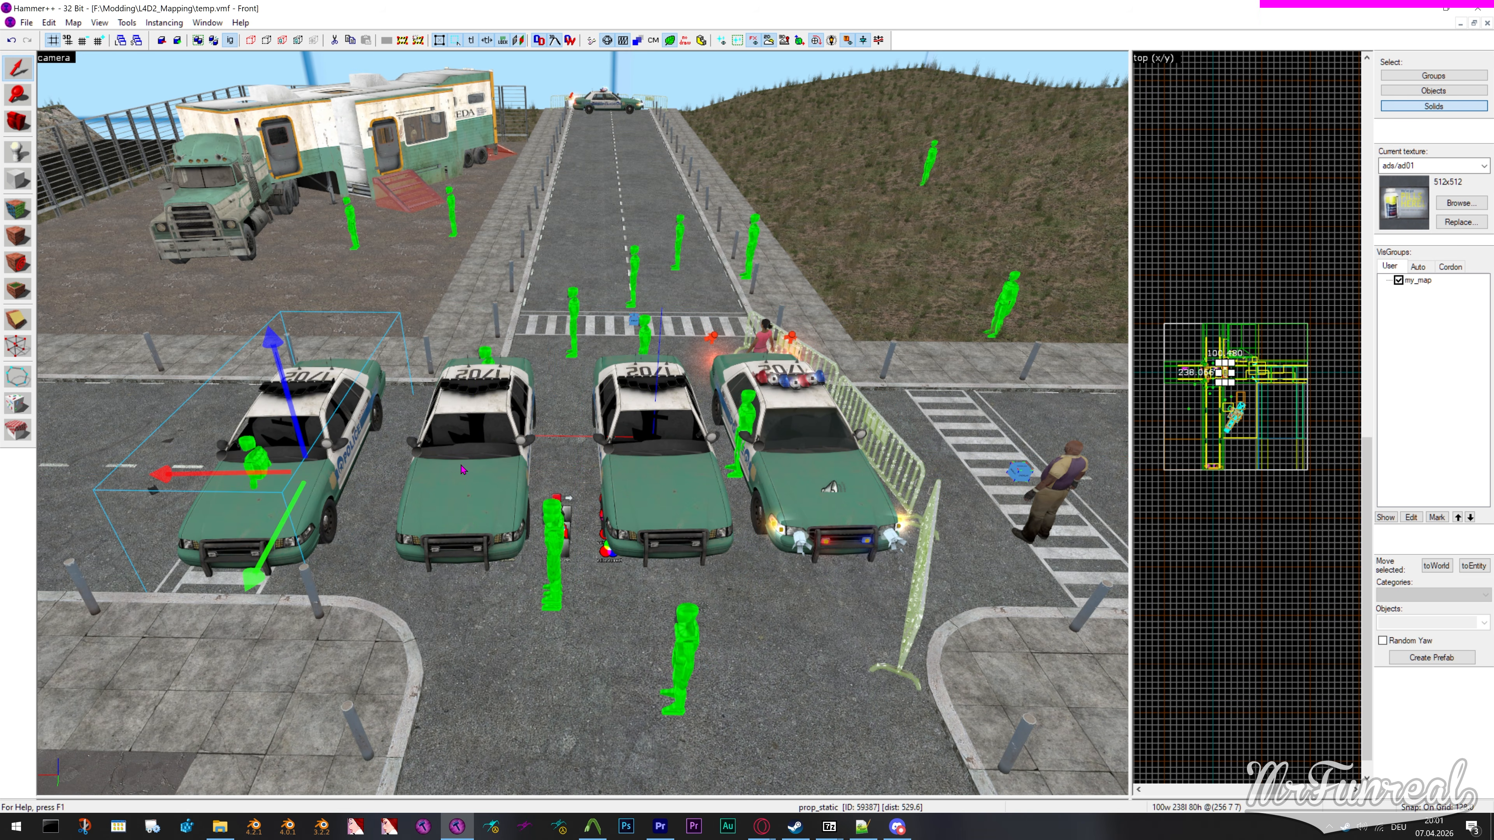
Toggle the my_map VisGroup off and on twice to check whether the copied police cars belong to it
{"action": "left_click", "coordinate": [1399, 281]}
{"action": "left_click", "coordinate": [1398, 281]}
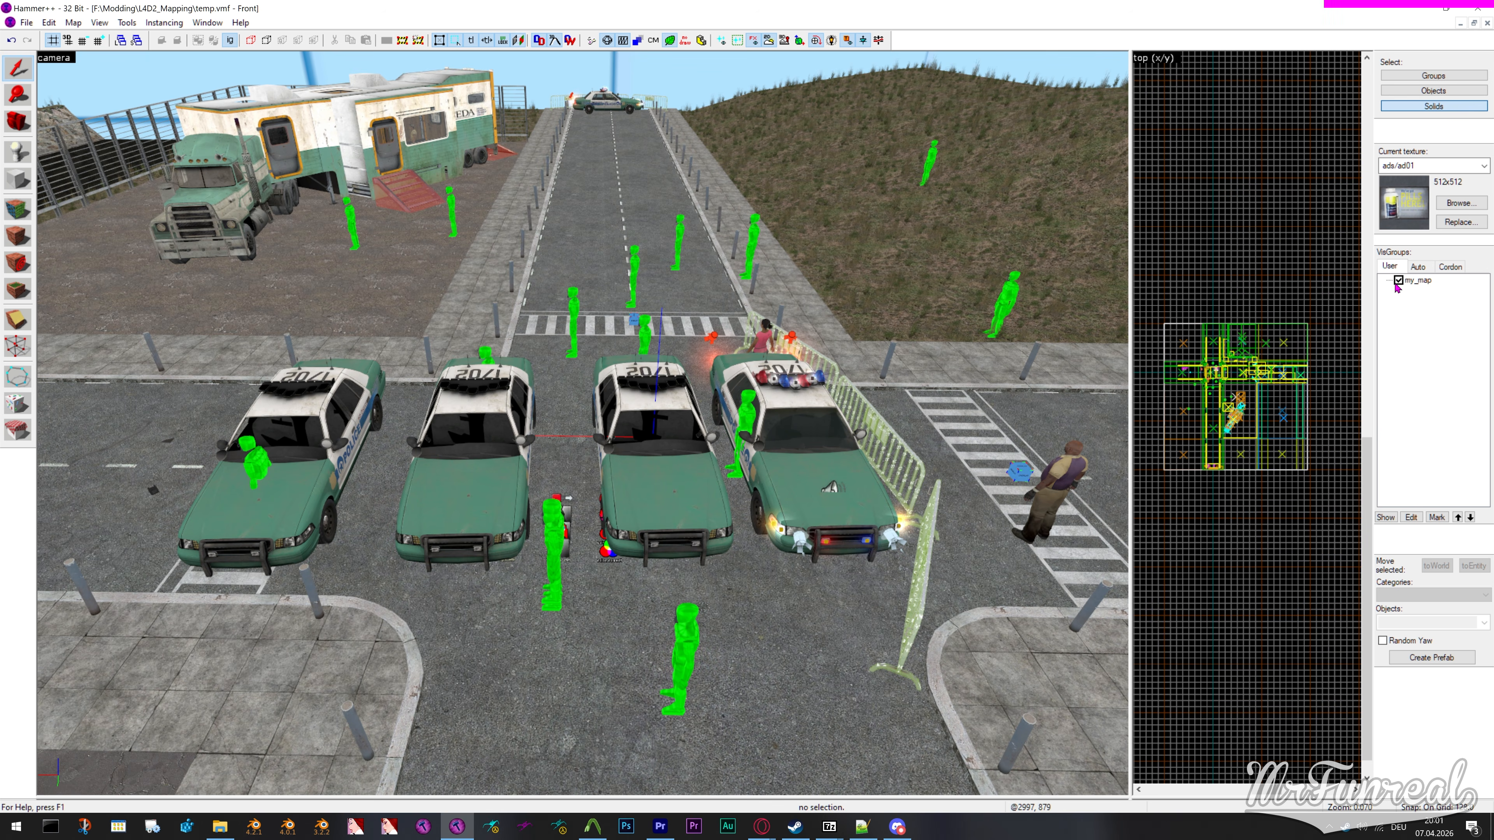
{"action": "left_click", "coordinate": [1398, 281]}
{"action": "left_click", "coordinate": [1398, 281]}
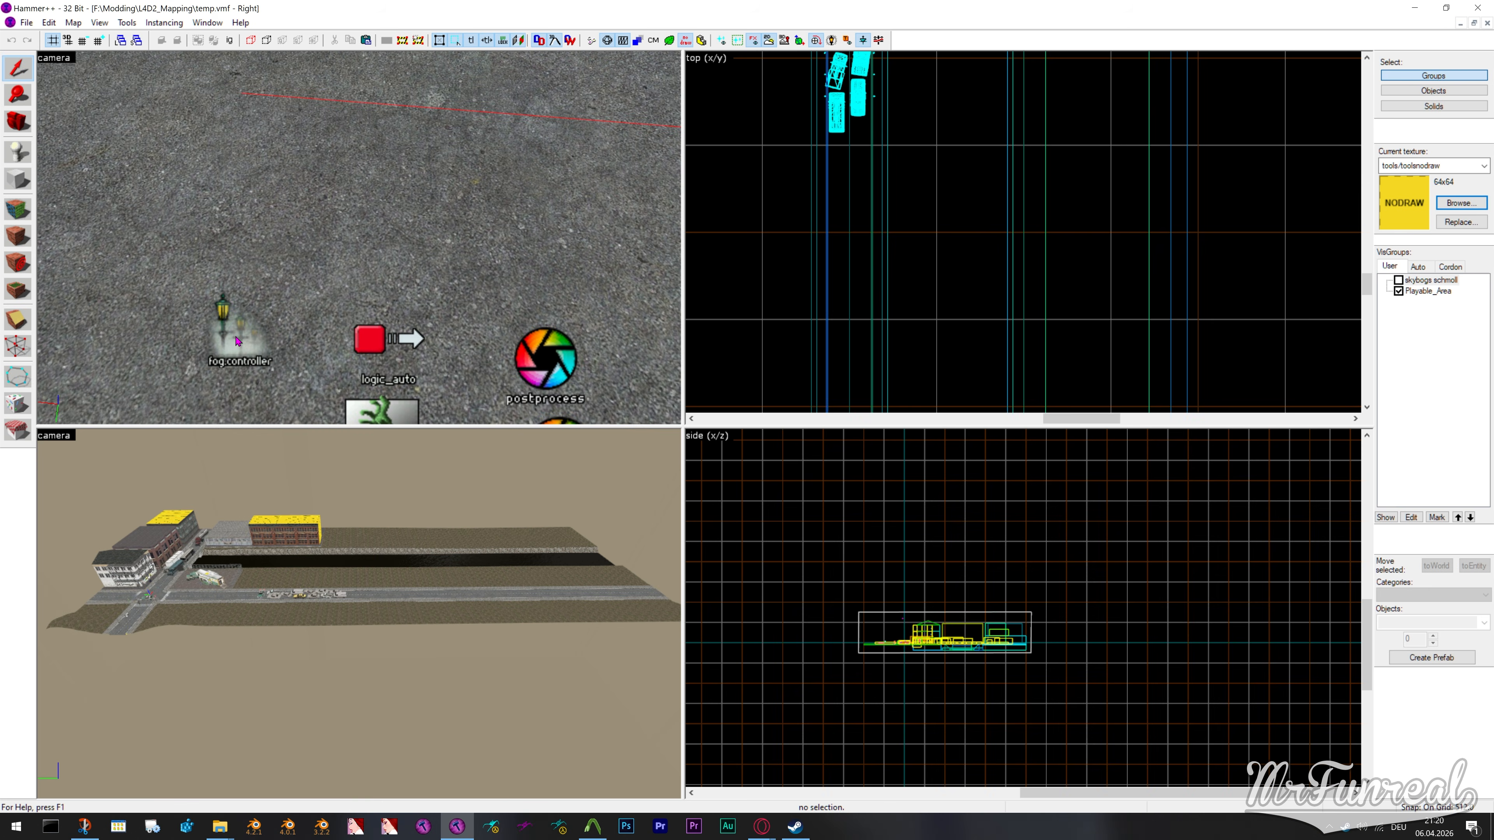
Duplicate the fog controller entity on the road and change the copy's class to sky_camera
{"action": "left_click", "coordinate": [237, 340]}
{"action": "key", "text": "ctrl+v"}
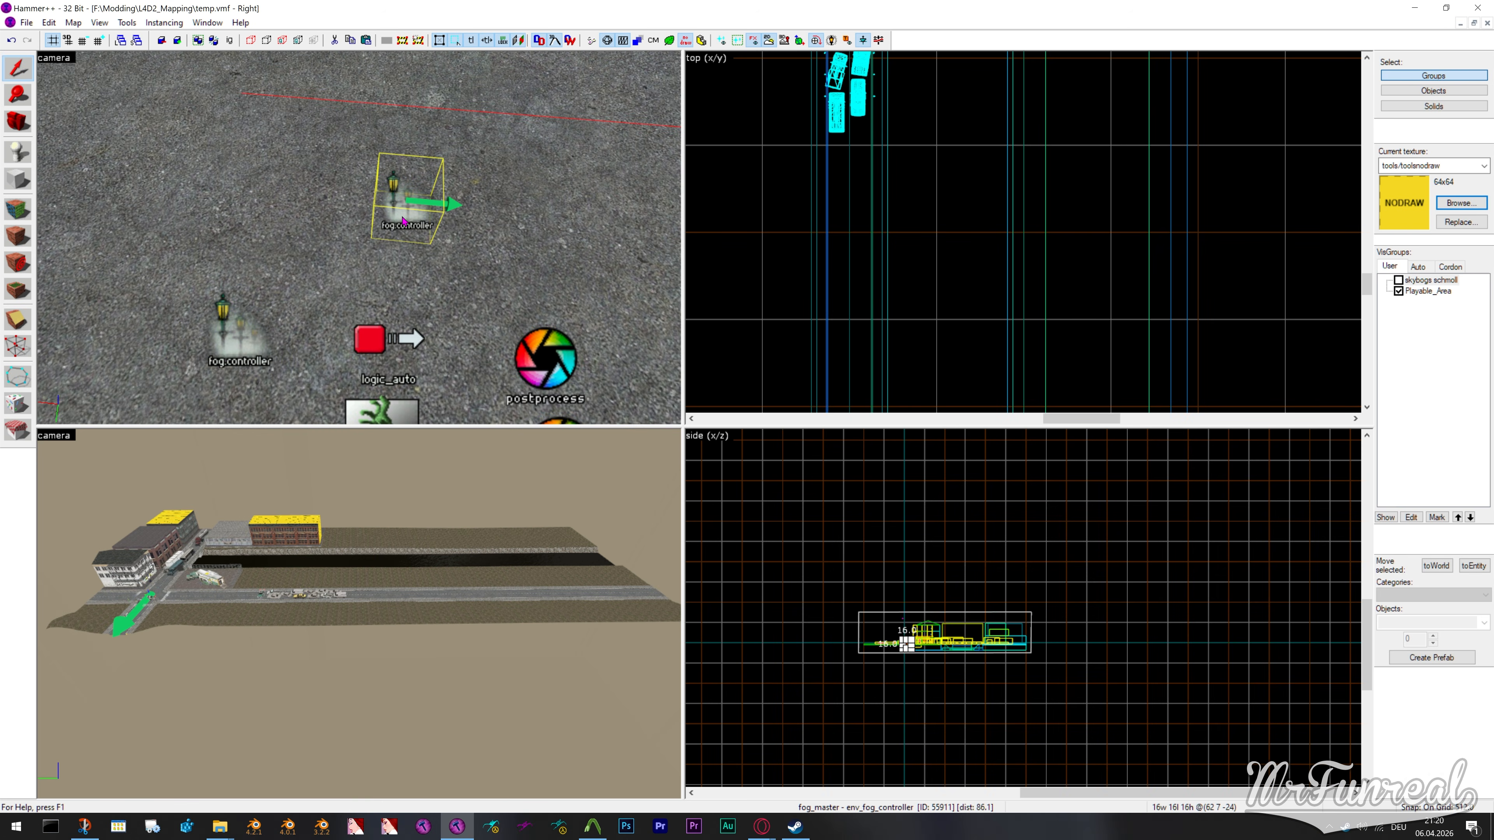
{"action": "double_click", "coordinate": [398, 231]}
{"action": "double_click", "coordinate": [585, 309]}
{"action": "type", "text": "sky_camera"}
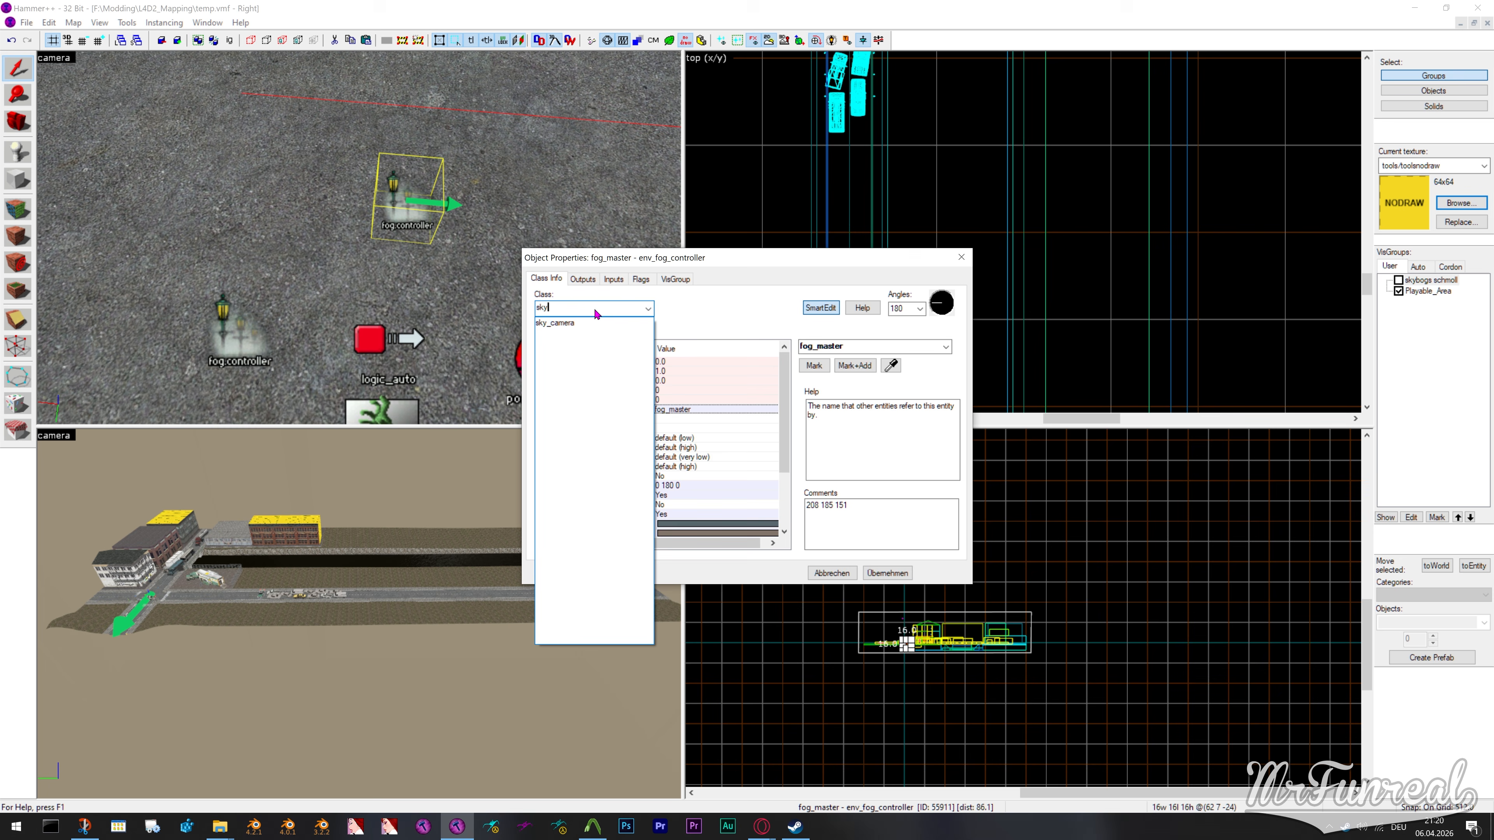
{"action": "key", "text": "Return"}
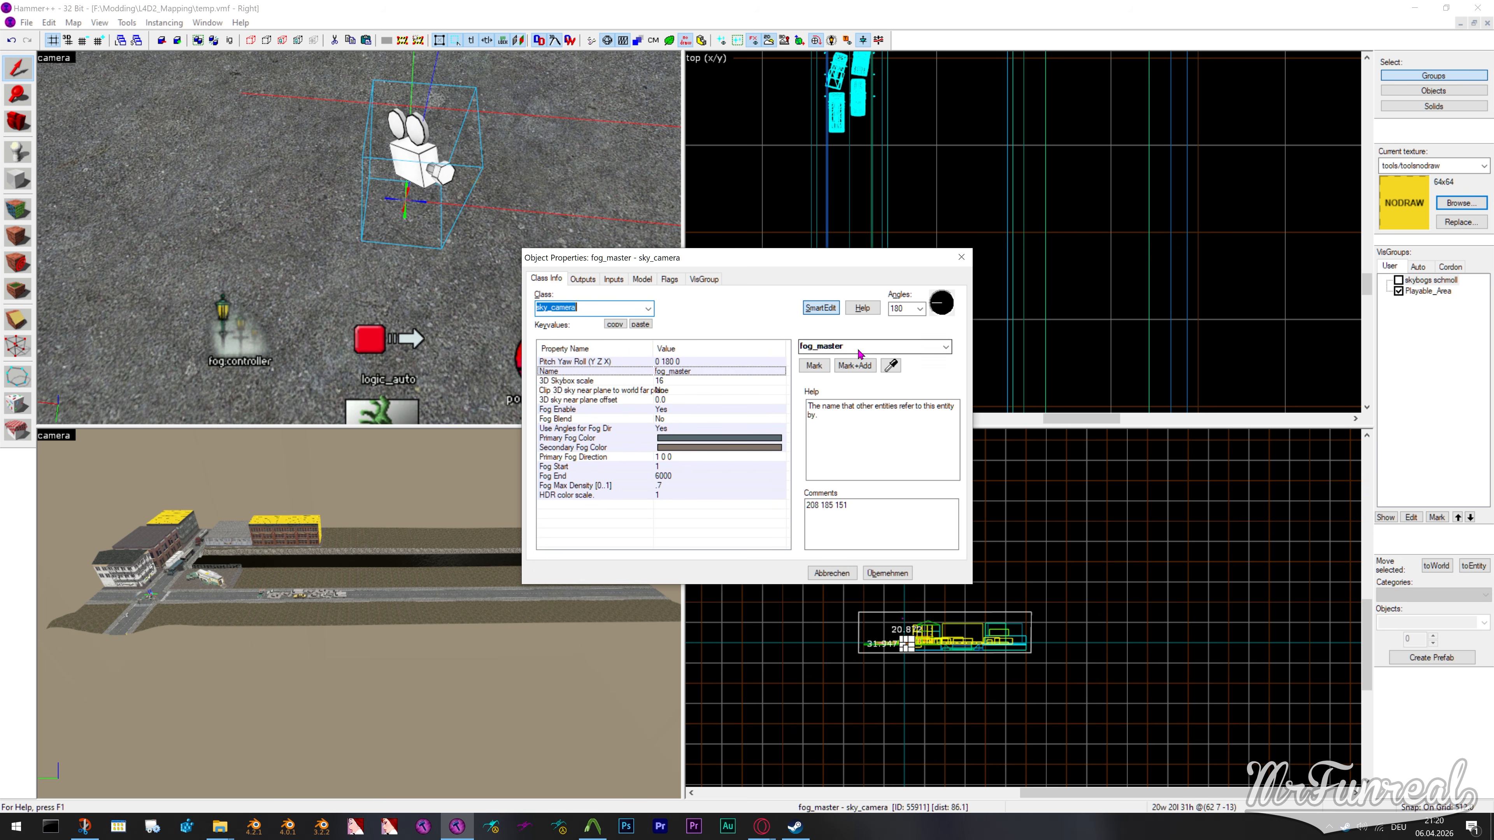
Clear the sky_camera's Name property and close its object properties
{"action": "double_click", "coordinate": [860, 350]}
{"action": "key", "text": "BackSpace"}
{"action": "key", "text": "Return"}
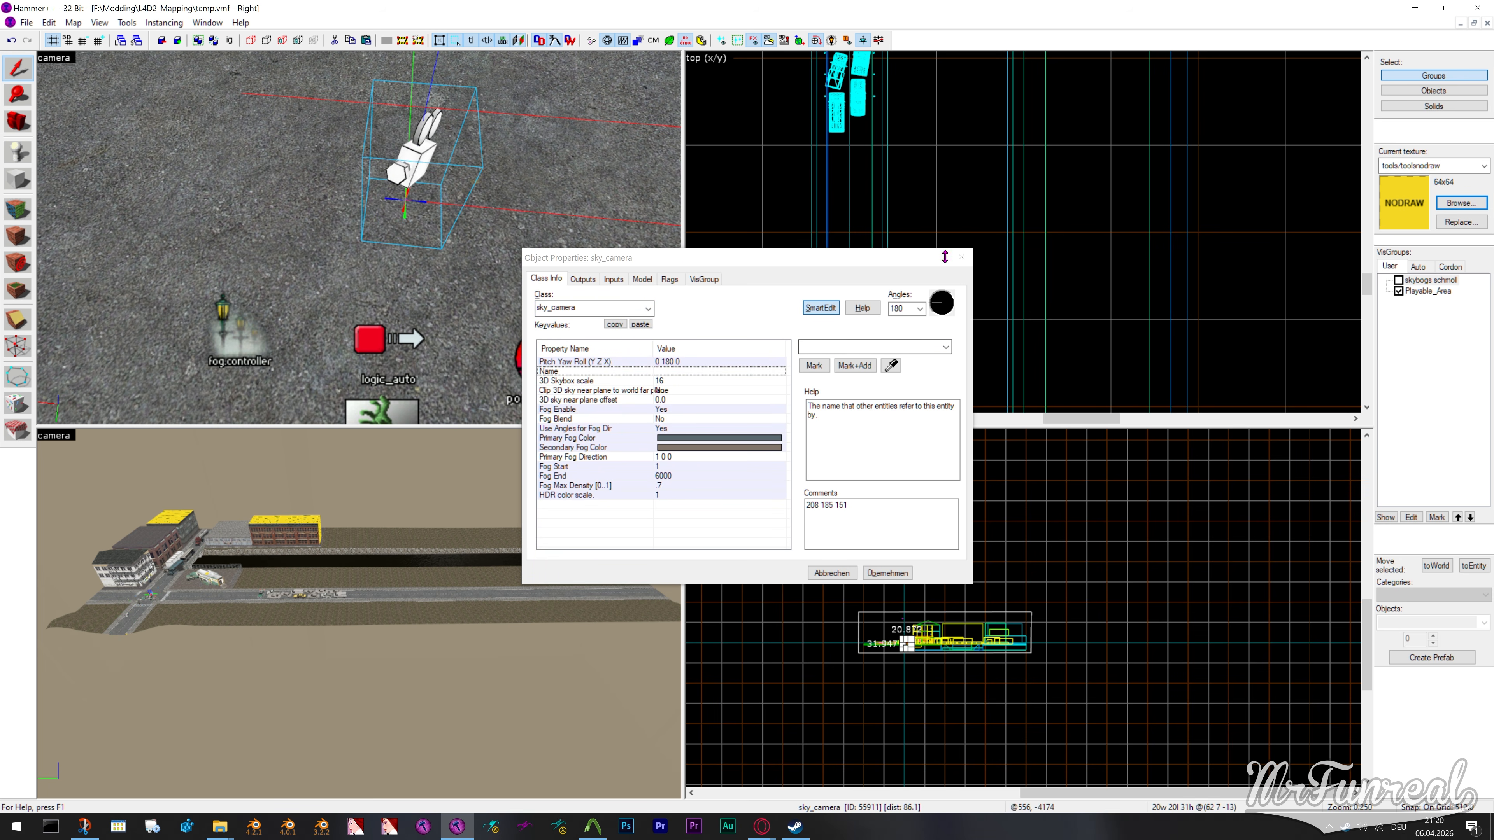
{"action": "left_click", "coordinate": [961, 257]}
Move the sky_camera onto the map origin in the top view, isolate it to check its alignment, and deselect it
{"action": "key", "text": "ctrl+e"}
{"action": "scroll", "coordinate": [1023, 242], "scroll_direction": "up", "scroll_amount": 6}
{"action": "scroll", "coordinate": [1024, 222], "scroll_direction": "up", "scroll_amount": 5}
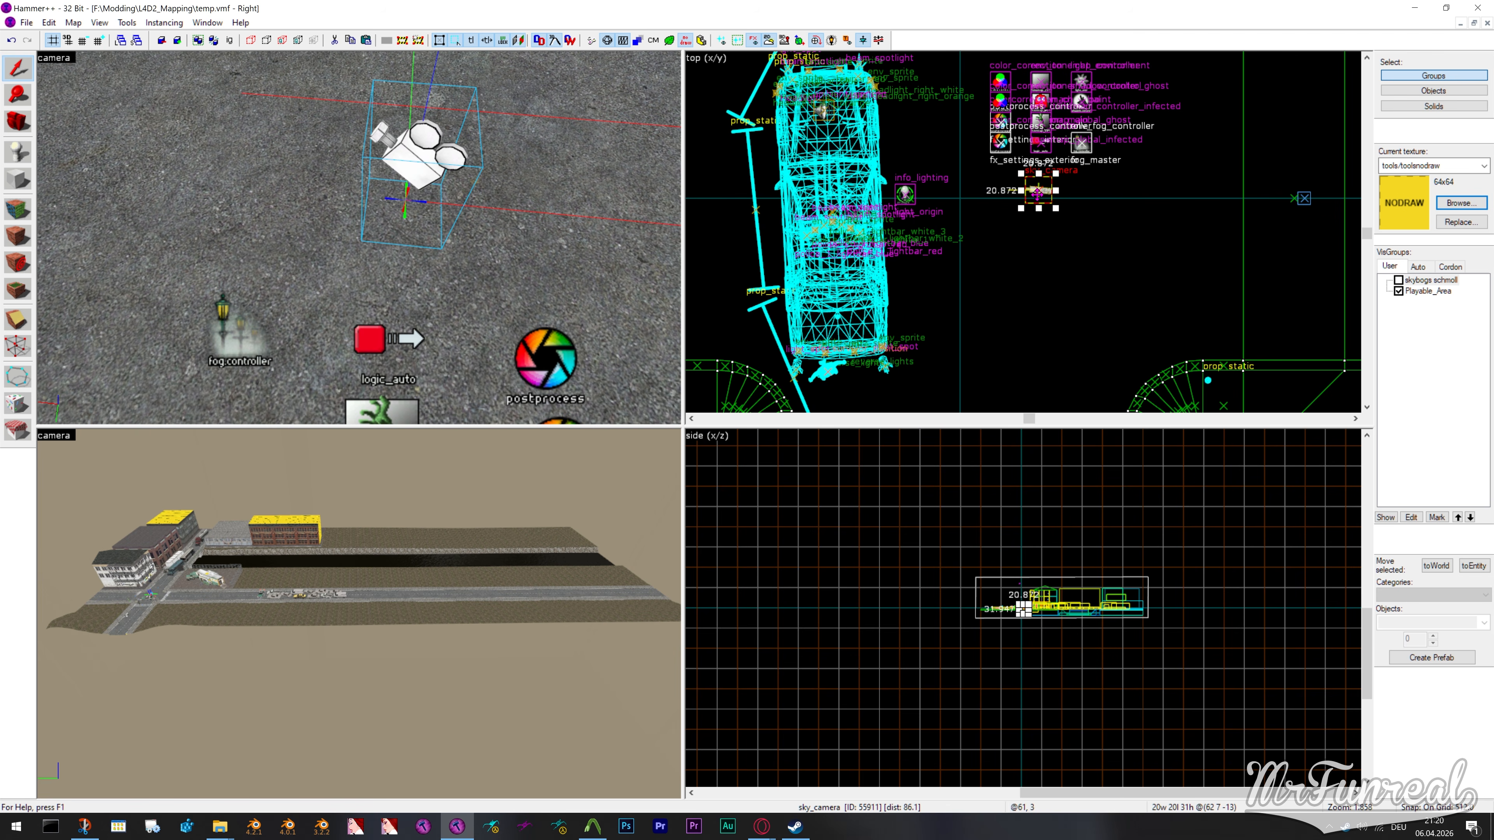
{"action": "left_click_drag", "start_coordinate": [1038, 193], "coordinate": [1010, 233]}
{"action": "key", "text": "ctrl+e"}
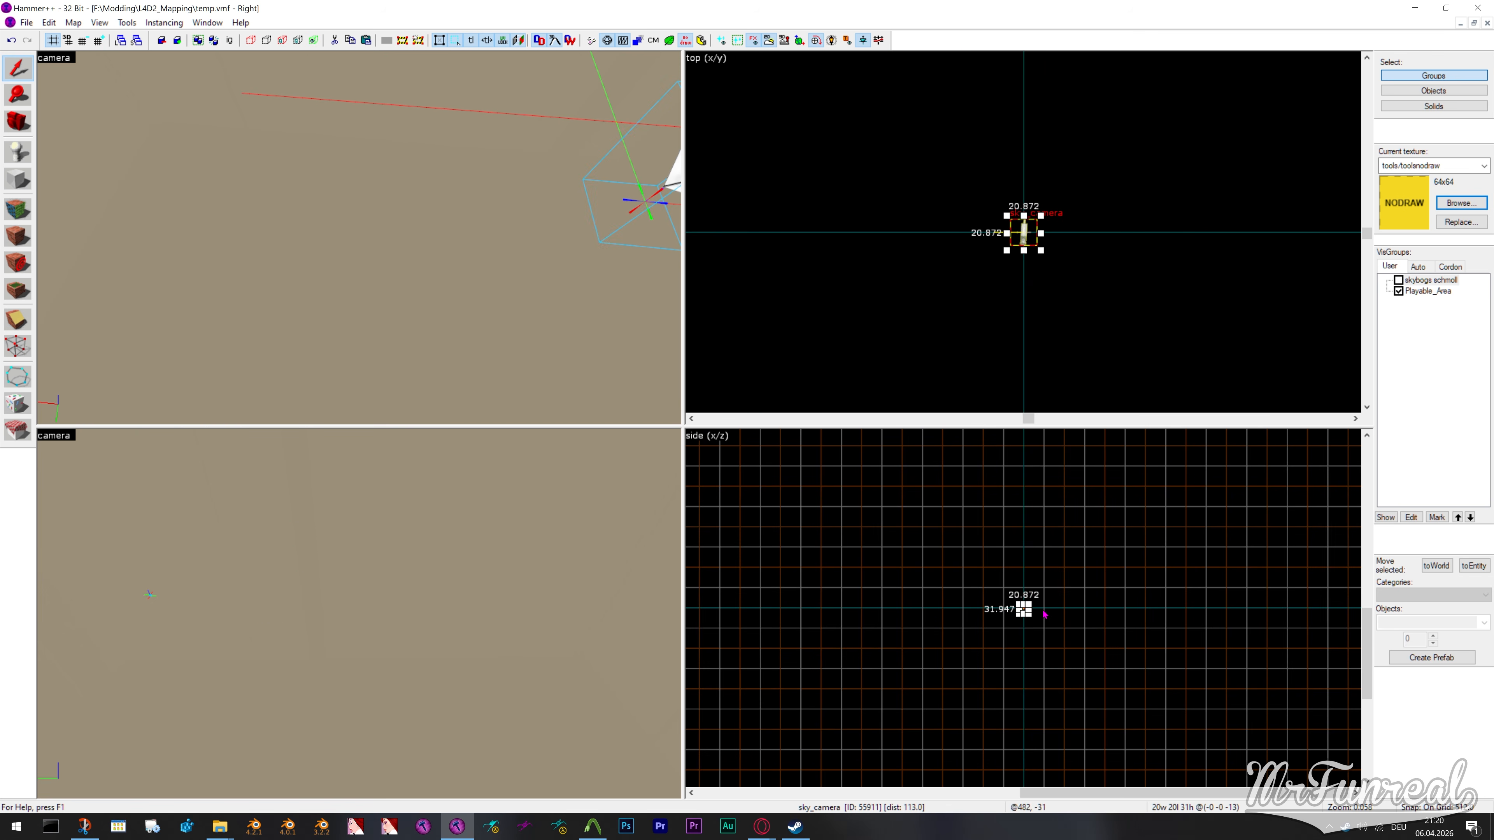
{"action": "key", "text": "Escape"}
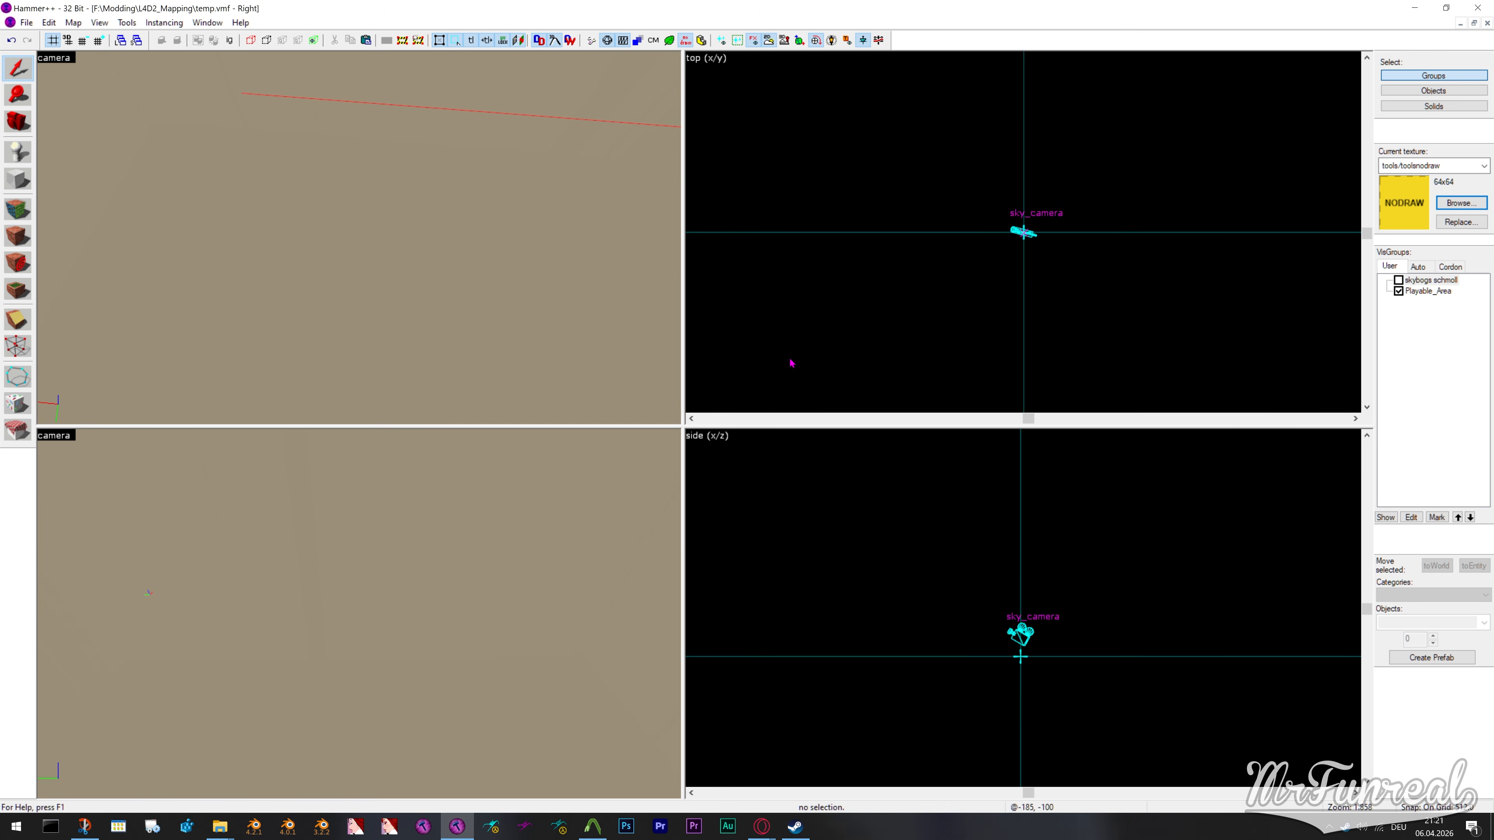
Unhide the hidden objects and inspect the sky_camera's placement next to the police car in the 3D view
{"action": "key", "text": "u"}
{"action": "key", "text": "z"}
{"action": "key", "text": "w"}
{"action": "key", "text": "a"}
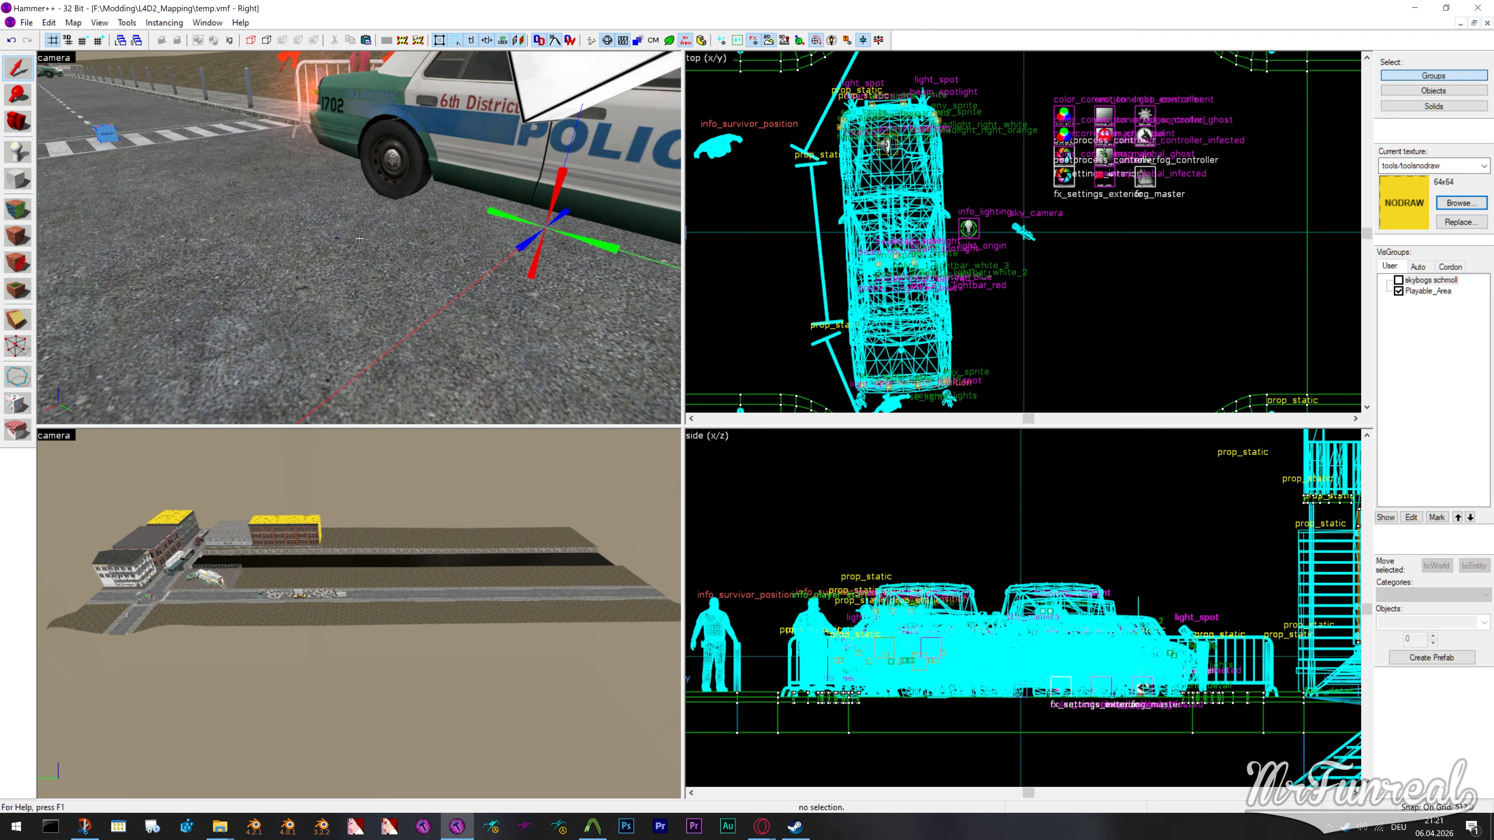
{"action": "key", "text": "d"}
{"action": "key", "text": "s"}
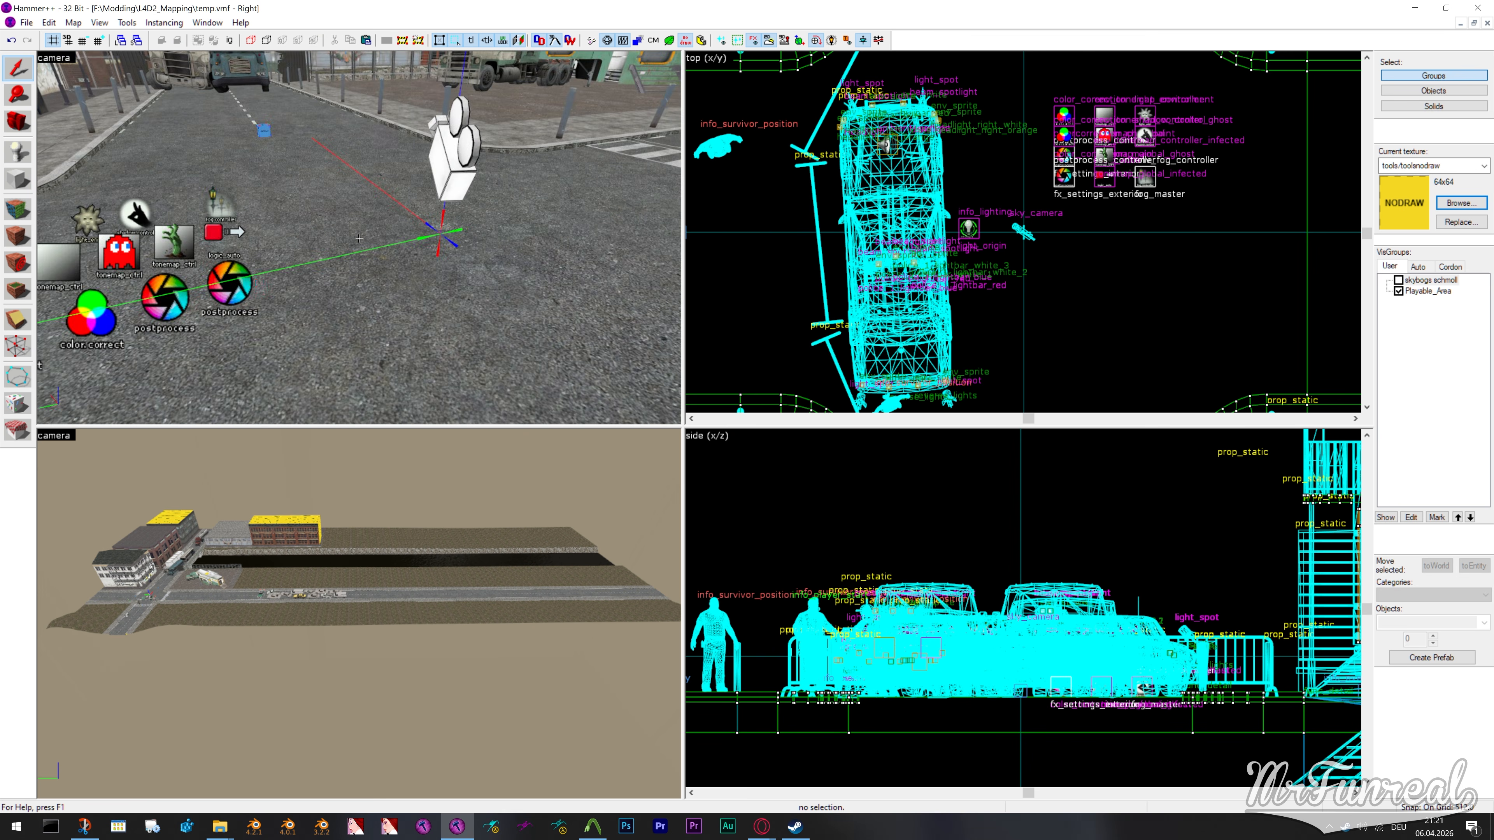
{"action": "key", "text": "z"}
Hide the Playable_Area VisGroup and select all remaining skybox geometry together with the sky_camera in the side view
{"action": "left_click", "coordinate": [1399, 292]}
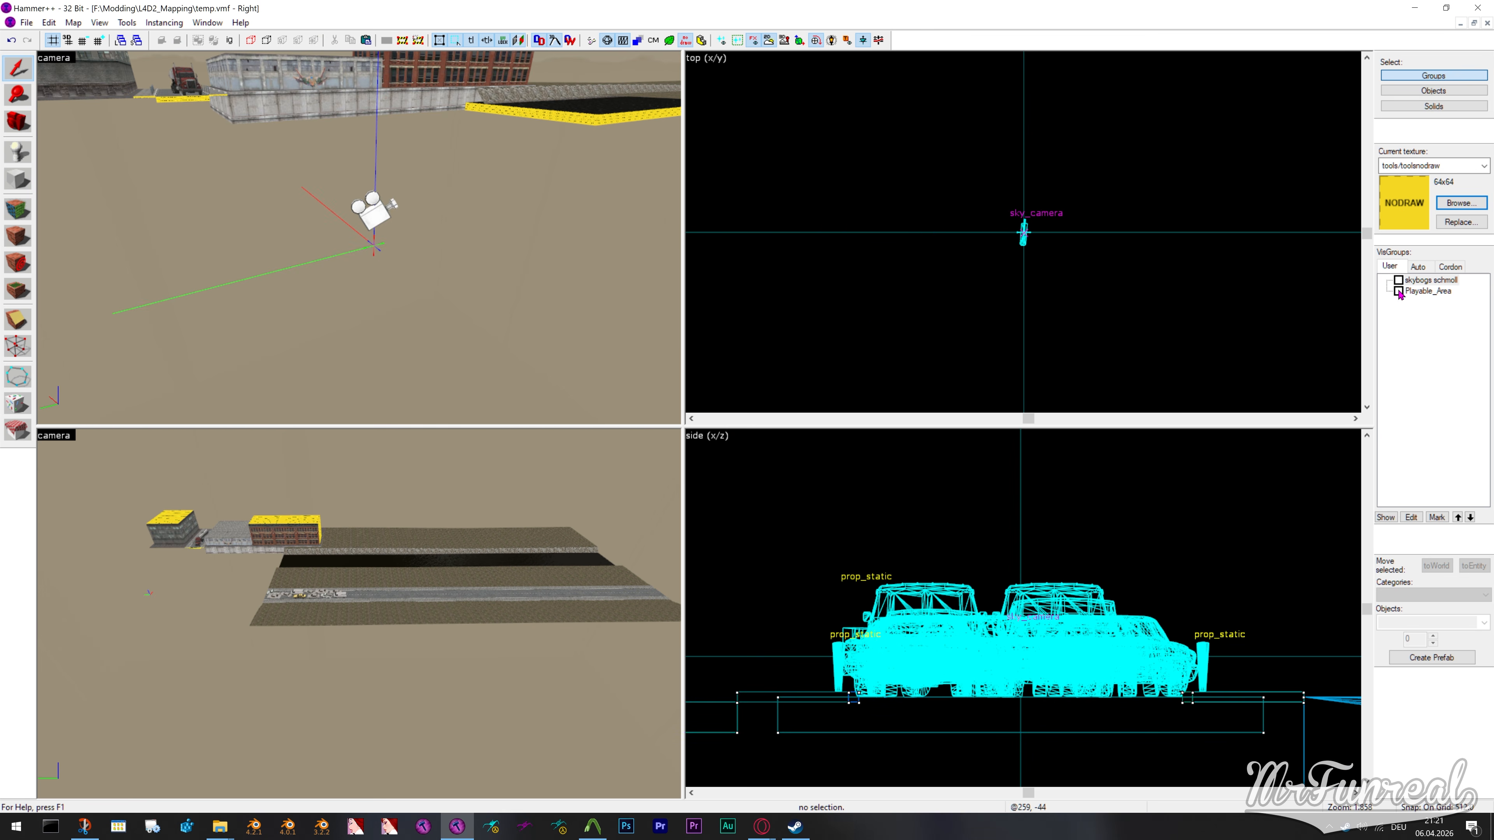
{"action": "scroll", "coordinate": [1215, 470], "scroll_direction": "down", "scroll_amount": 15}
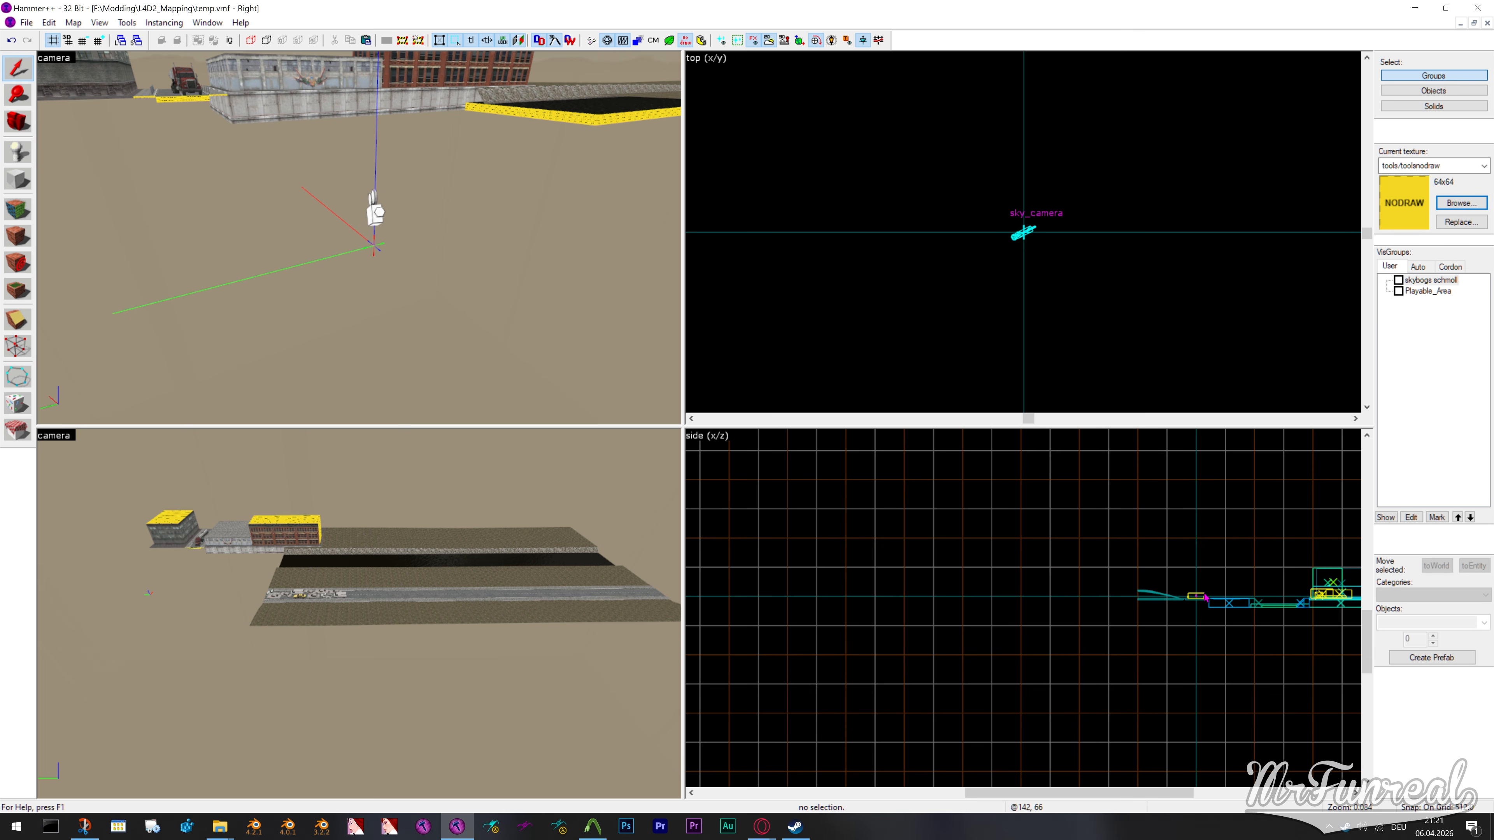
{"action": "left_click_drag", "start_coordinate": [1304, 611], "coordinate": [1118, 535]}
{"action": "key", "text": "Return"}
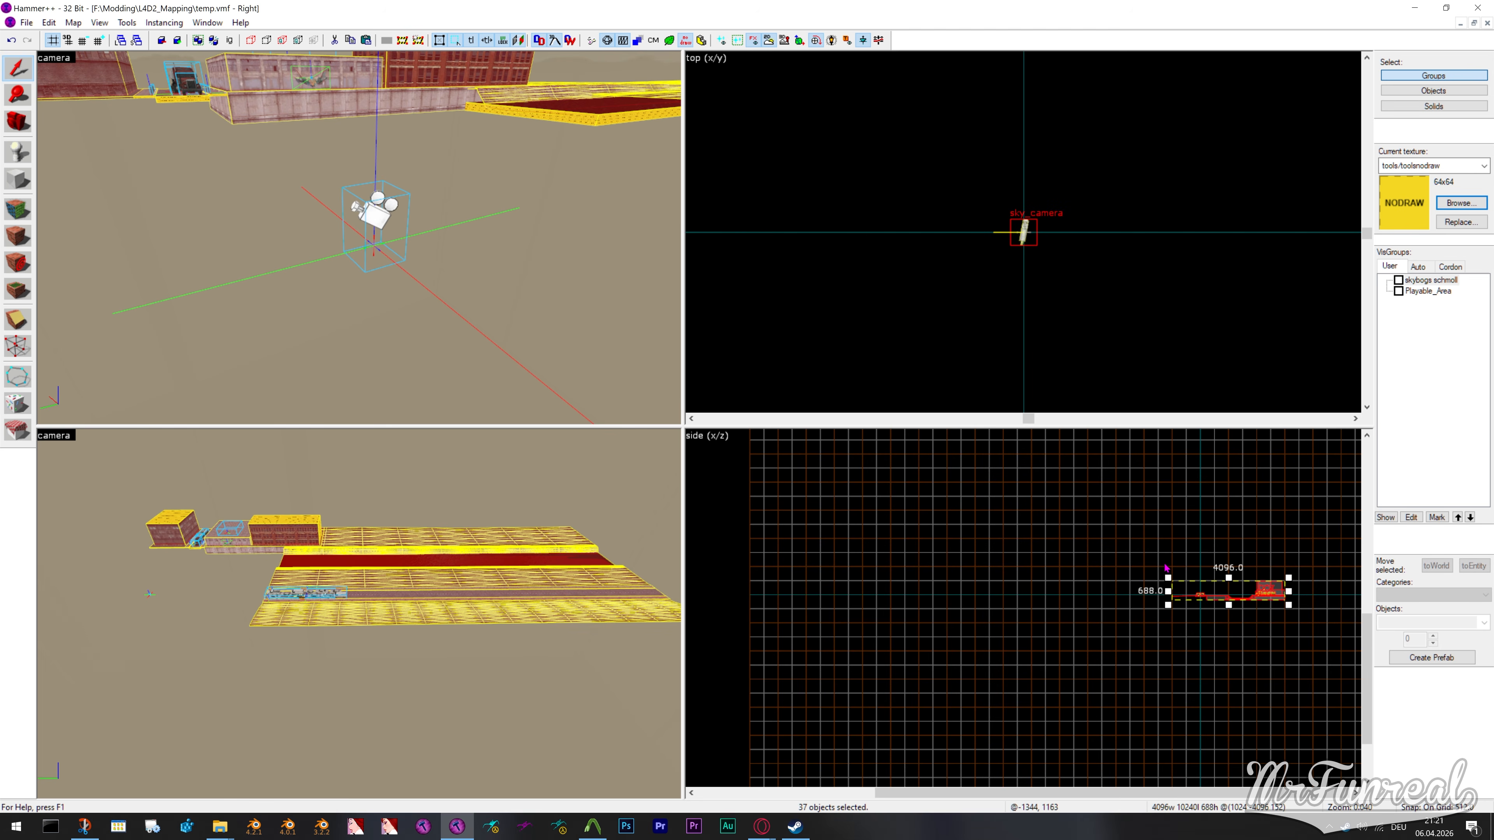
{"action": "scroll", "coordinate": [1128, 587], "scroll_direction": "up", "scroll_amount": 5}
{"action": "key", "text": "Left"}
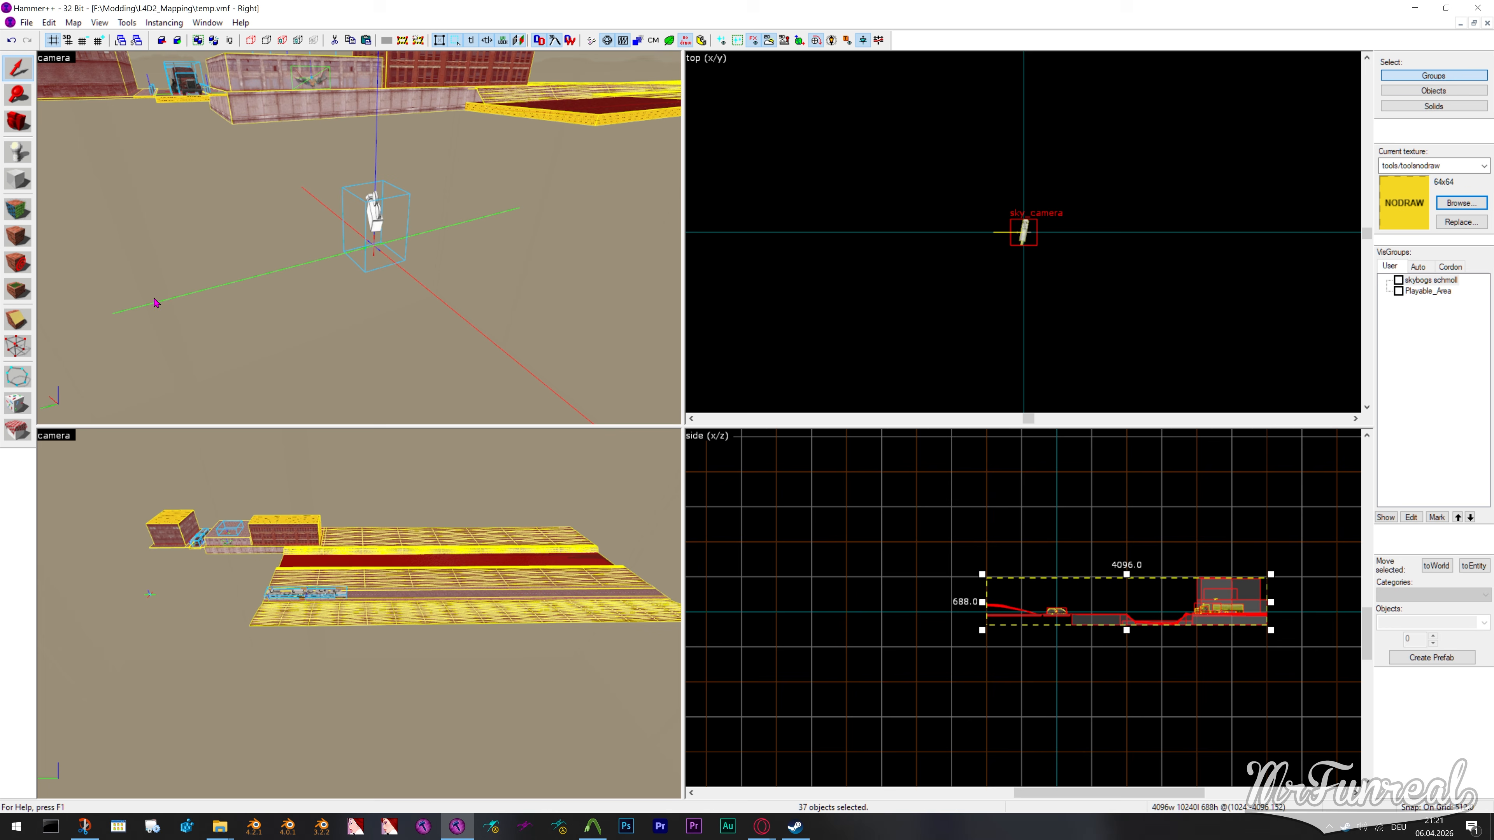
Draw a block around the skybox geometry in the side view, 7168 units wide and 2048 units high
{"action": "left_click", "coordinate": [14, 179]}
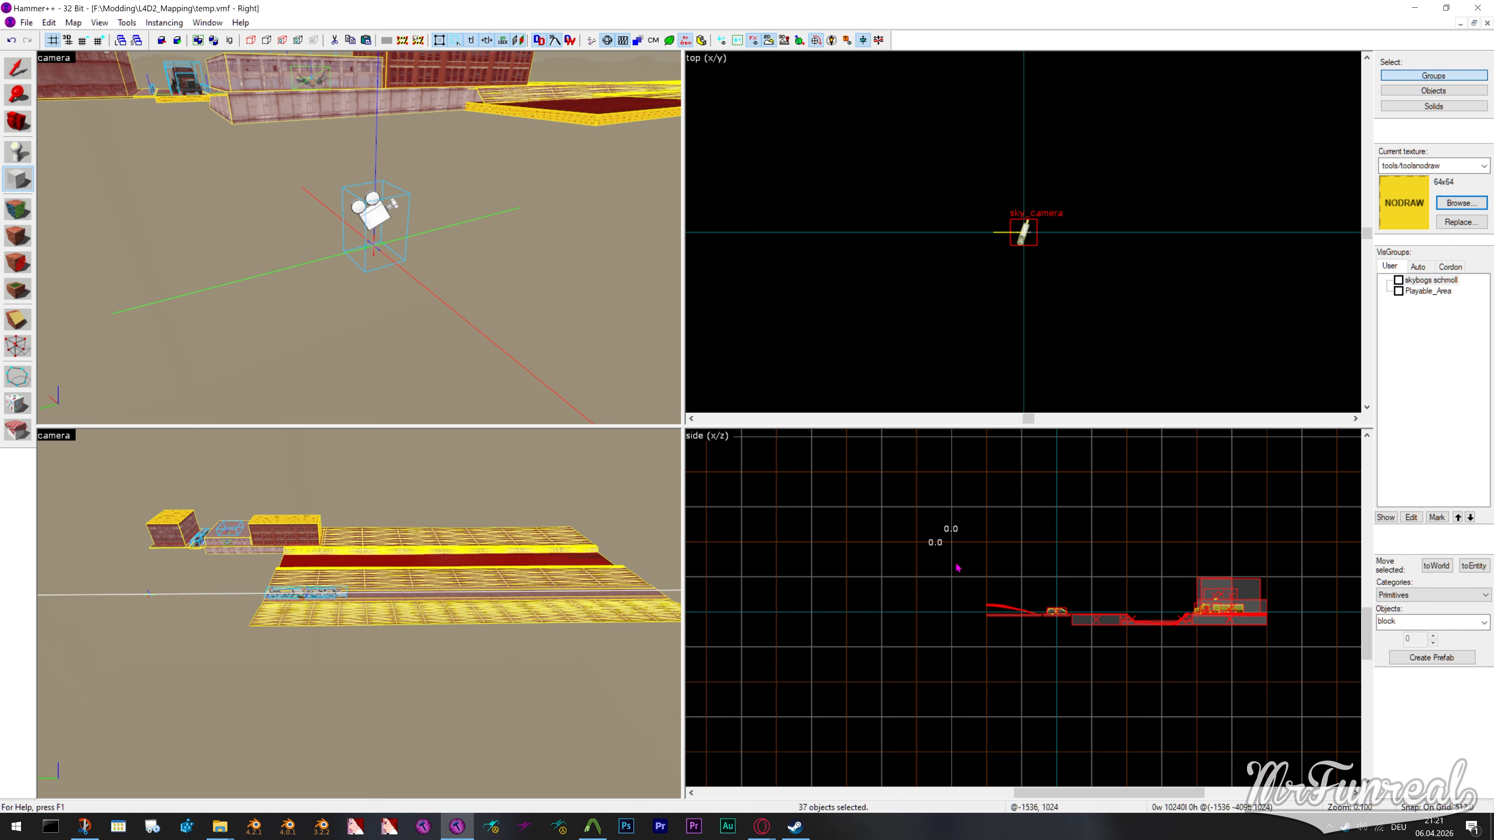
{"action": "left_click_drag", "start_coordinate": [953, 542], "coordinate": [1309, 691]}
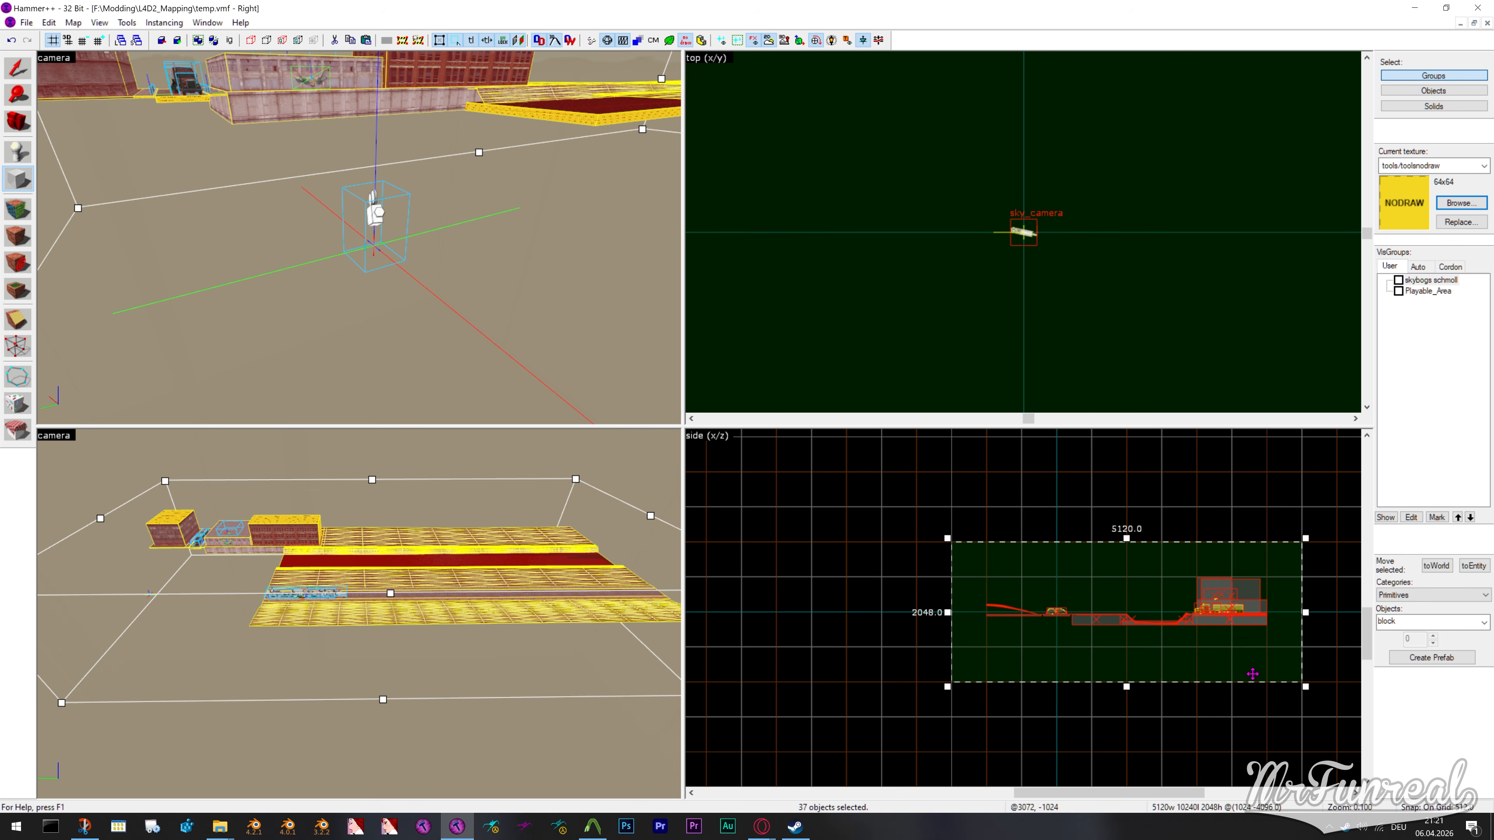
{"action": "left_click_drag", "start_coordinate": [947, 613], "coordinate": [806, 612]}
{"action": "scroll", "coordinate": [1004, 309], "scroll_direction": "down", "scroll_amount": 20}
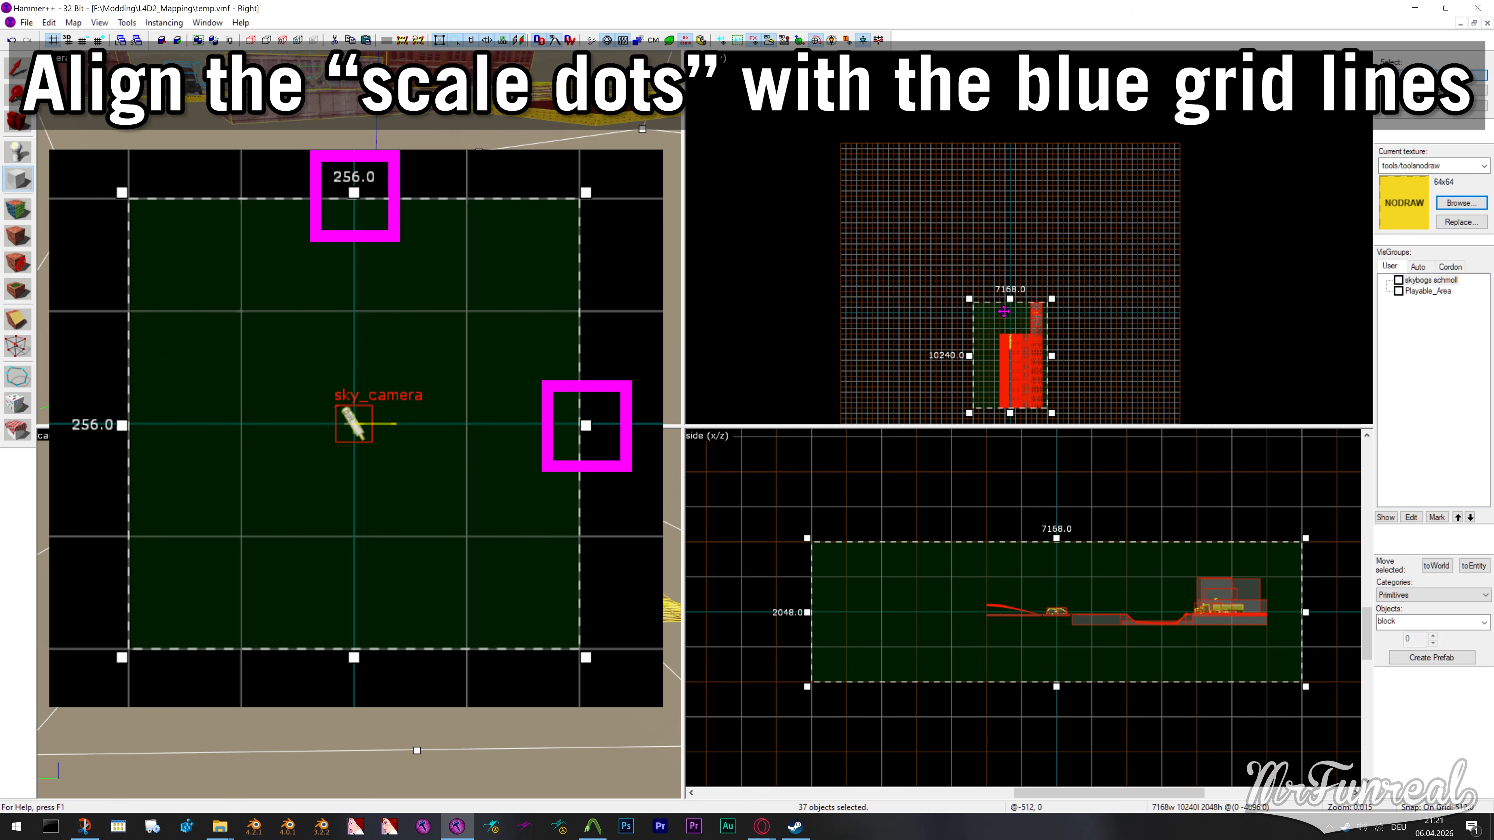
Extend the block in the top view to a length of 19456 units, aligning its side handles with the origin line
{"action": "middle_click_drag", "start_coordinate": [1005, 411], "coordinate": [1005, 315]}
{"action": "scroll", "coordinate": [1005, 316], "scroll_direction": "up", "scroll_amount": 5}
{"action": "left_click_drag", "start_coordinate": [1004, 304], "coordinate": [1039, 140]}
Check the block's handles against the blue origin grid lines in the top view and create it as a NODRAW solid
{"action": "scroll", "coordinate": [1004, 320], "scroll_direction": "down", "scroll_amount": 5}
{"action": "scroll", "coordinate": [956, 285], "scroll_direction": "up", "scroll_amount": 8}
{"action": "scroll", "coordinate": [951, 274], "scroll_direction": "down", "scroll_amount": 8}
{"action": "scroll", "coordinate": [1033, 159], "scroll_direction": "up", "scroll_amount": 4}
{"action": "scroll", "coordinate": [987, 261], "scroll_direction": "down", "scroll_amount": 6}
{"action": "scroll", "coordinate": [951, 307], "scroll_direction": "up", "scroll_amount": 11}
{"action": "scroll", "coordinate": [957, 307], "scroll_direction": "down", "scroll_amount": 9}
{"action": "scroll", "coordinate": [976, 310], "scroll_direction": "up", "scroll_amount": 5}
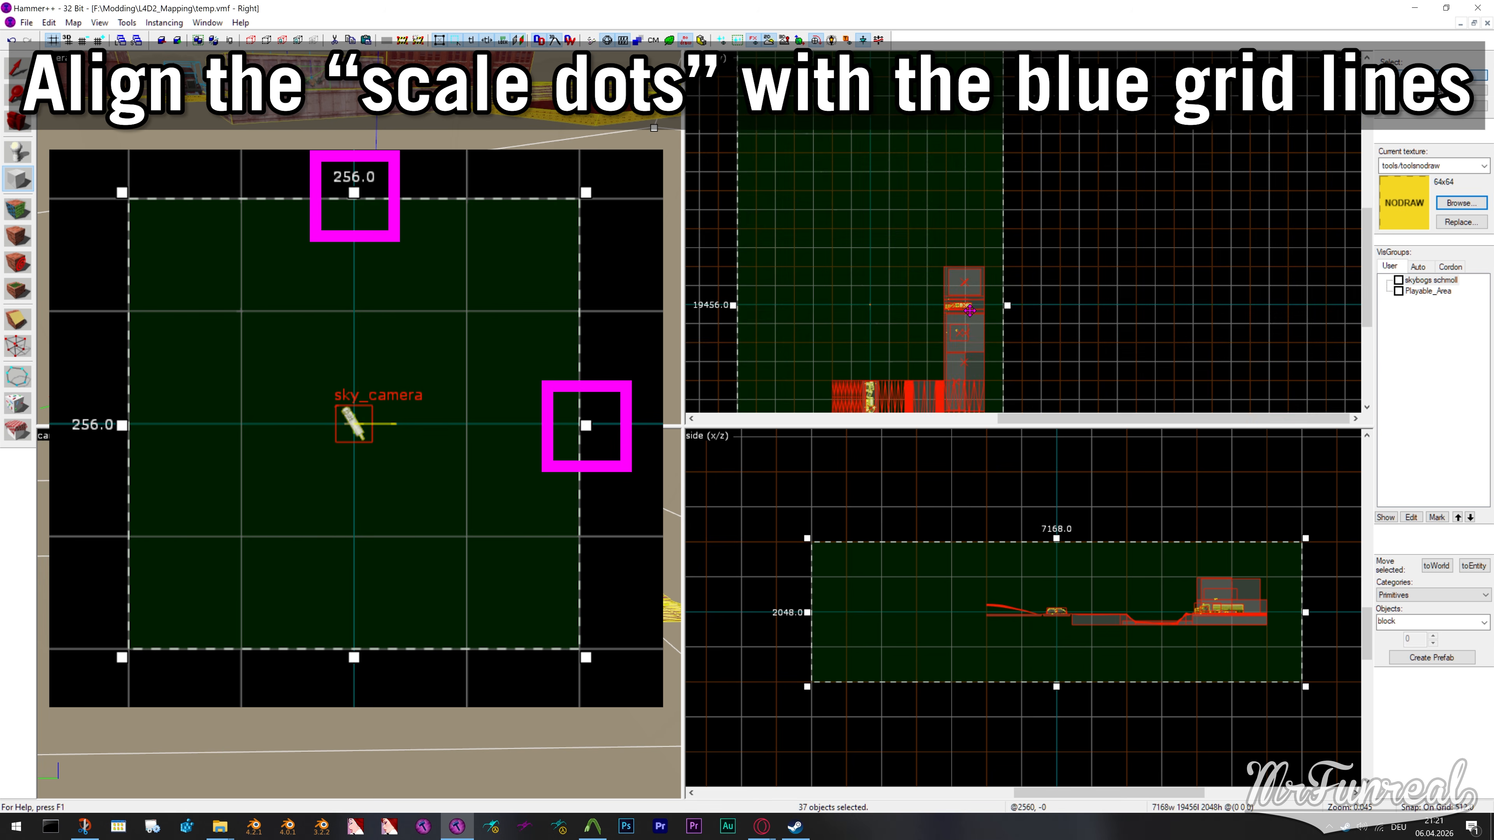
{"action": "scroll", "coordinate": [970, 310], "scroll_direction": "up", "scroll_amount": 4}
{"action": "scroll", "coordinate": [992, 307], "scroll_direction": "down", "scroll_amount": 8}
{"action": "scroll", "coordinate": [985, 307], "scroll_direction": "up", "scroll_amount": 2}
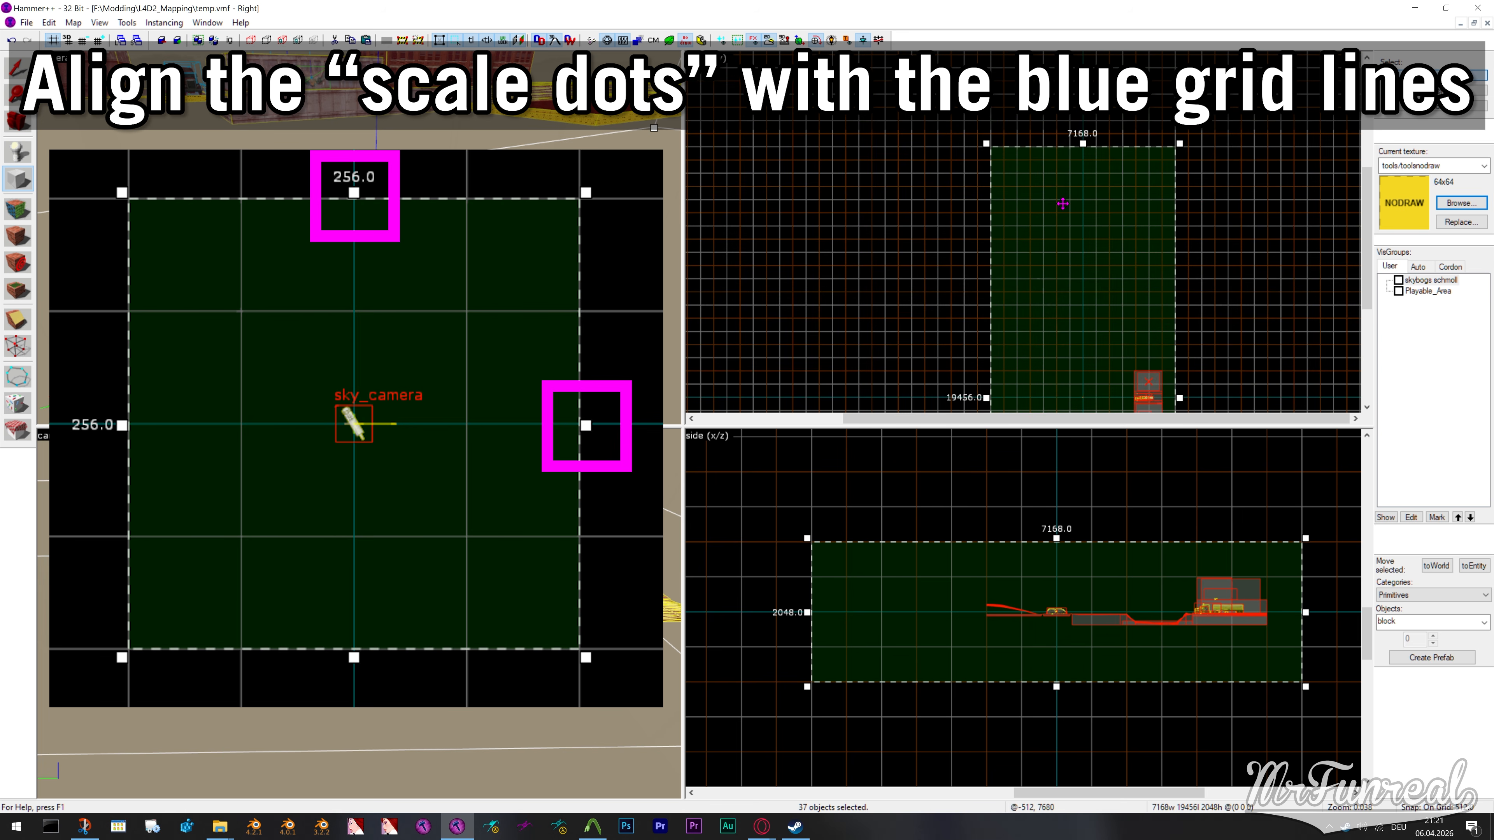
{"action": "scroll", "coordinate": [1063, 203], "scroll_direction": "up", "scroll_amount": 3}
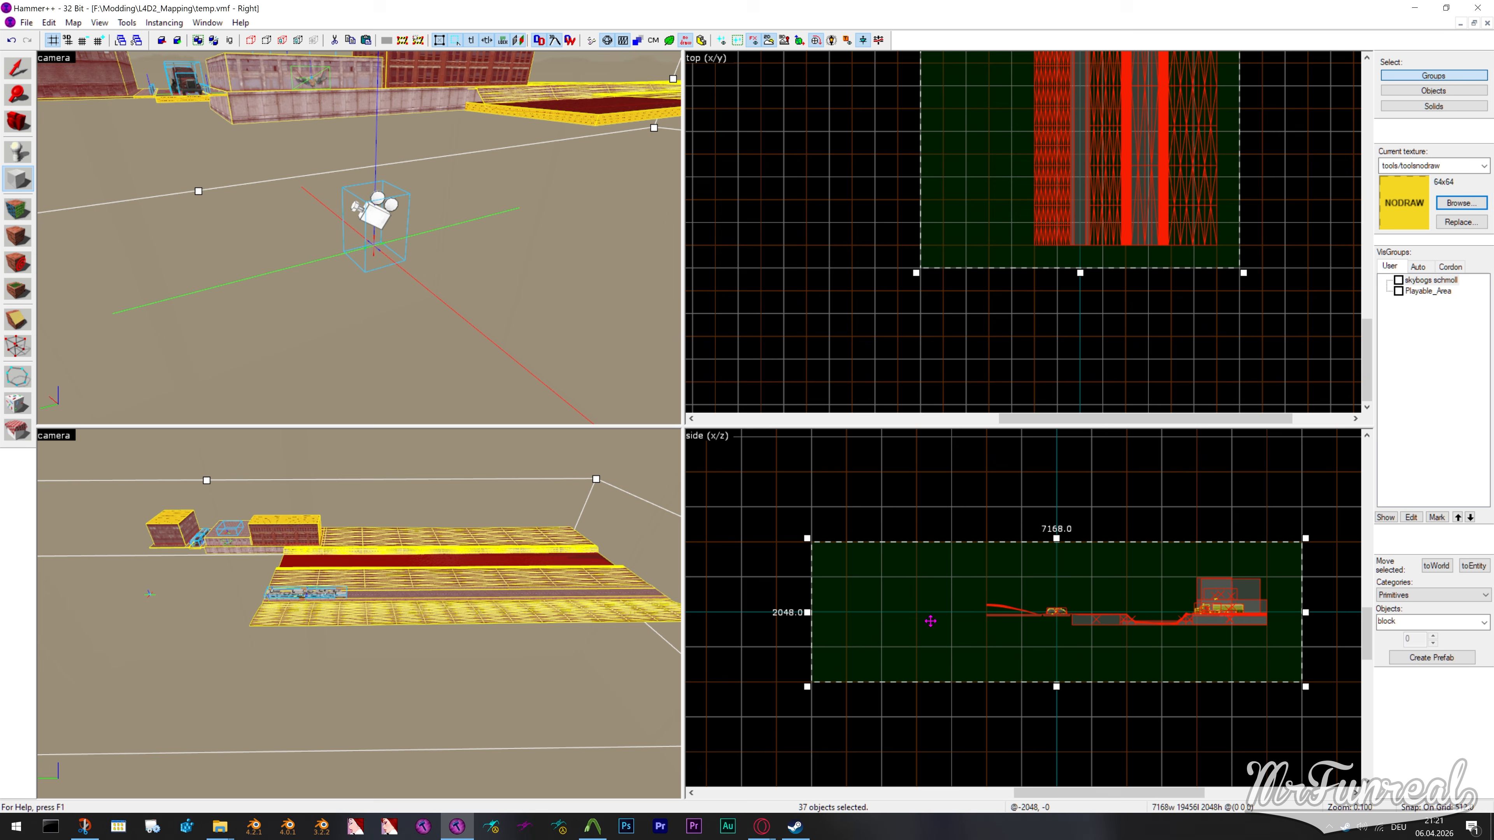
{"action": "key", "text": "Escape"}
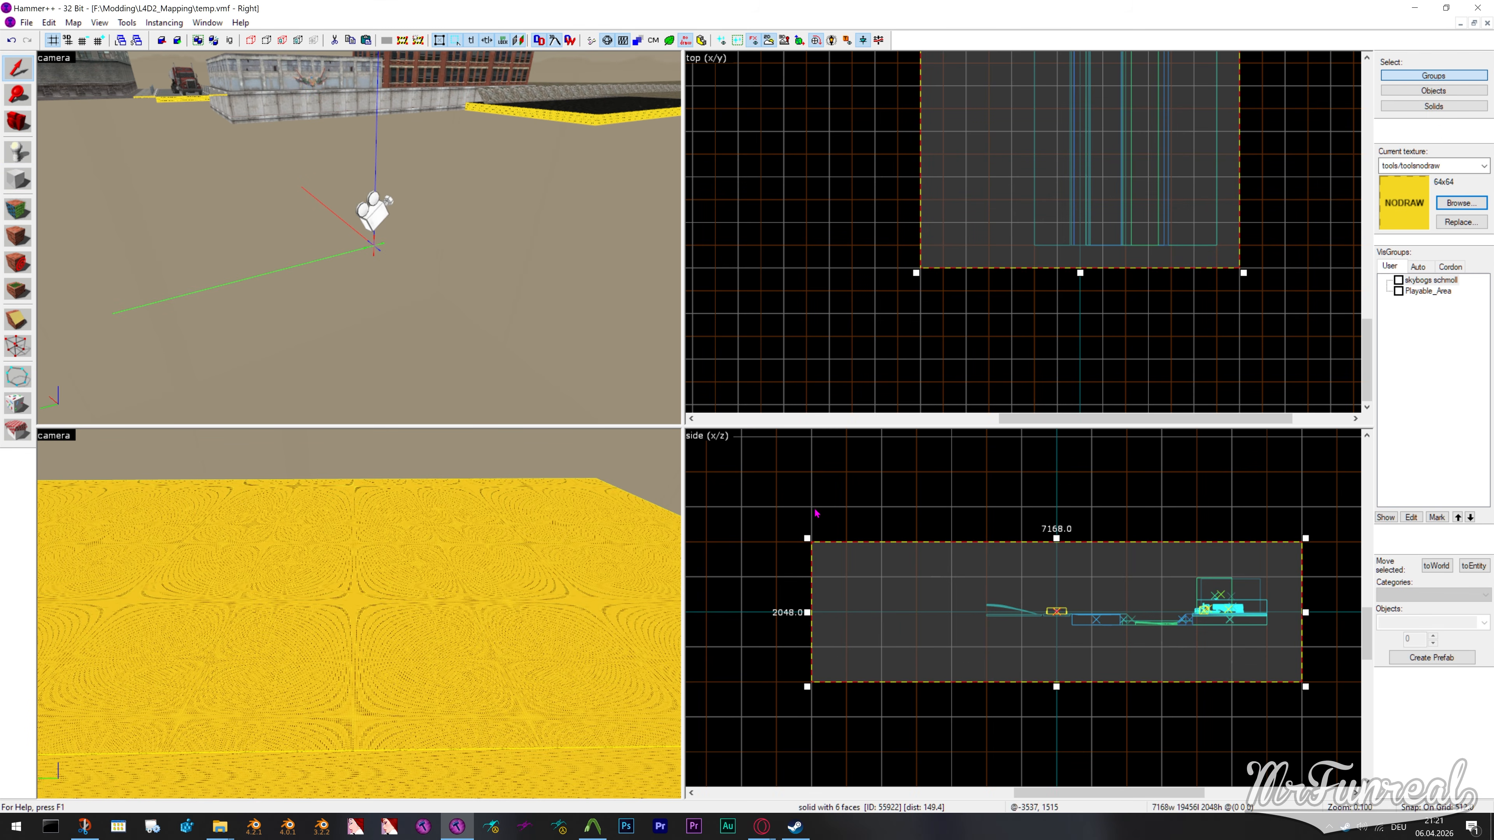
Select the NODRAW block together with all enclosed skybox geometry and move it straight down, far below the origin, in the side view
{"action": "left_click_drag", "start_coordinate": [746, 476], "coordinate": [1326, 733]}
{"action": "scroll", "coordinate": [1112, 614], "scroll_direction": "down", "scroll_amount": 9}
{"action": "left_click_drag", "start_coordinate": [1117, 613], "coordinate": [1117, 768]}
{"action": "key", "text": "z"}
{"action": "key", "text": "w"}
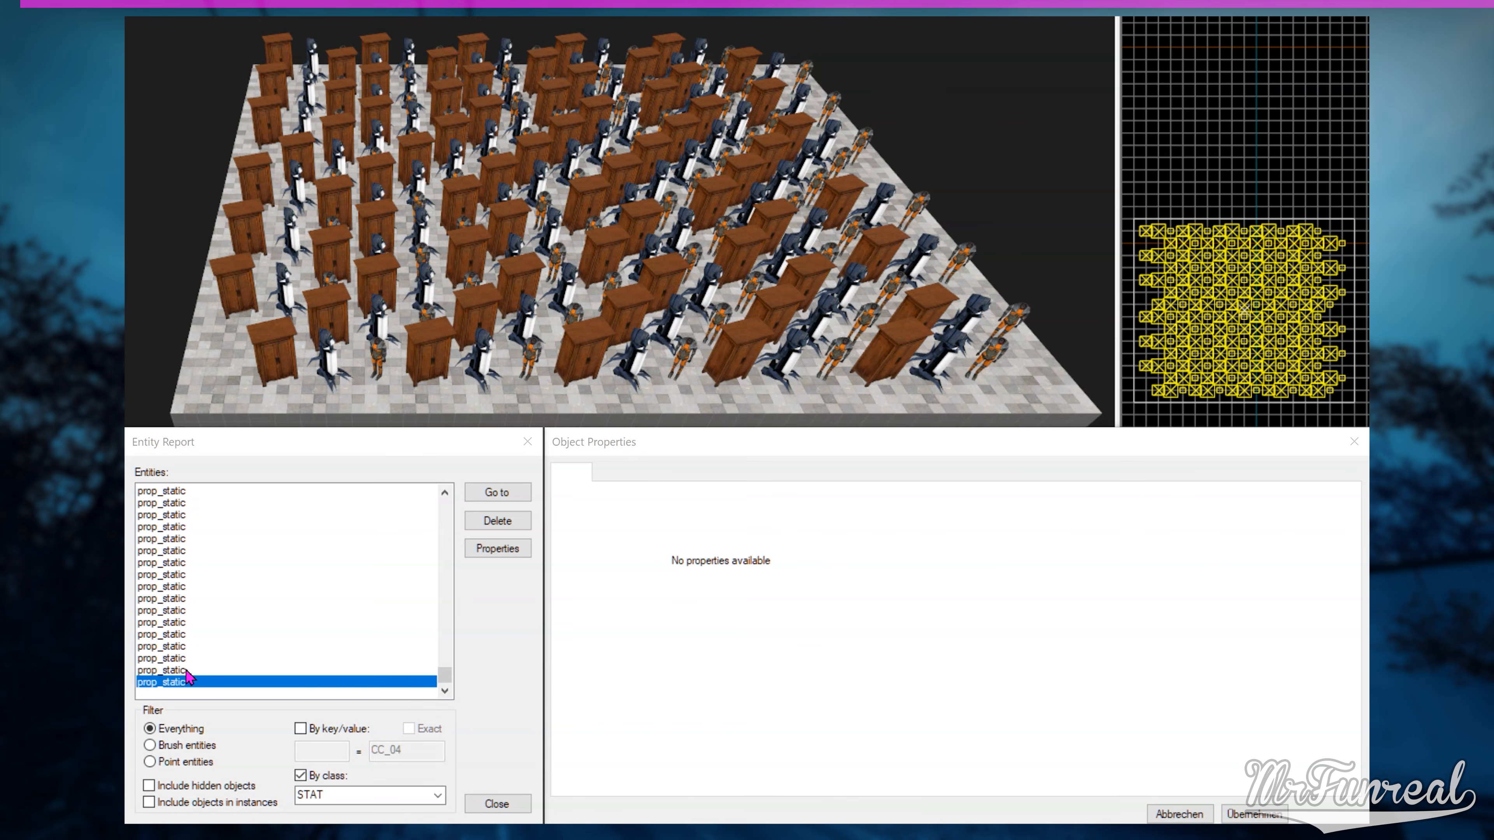
Select all prop_static entities listed in the entity report and change their class to prop_dynamic_override
{"action": "left_click", "coordinate": [172, 684]}
{"action": "left_click_drag", "start_coordinate": [445, 676], "coordinate": [446, 501]}
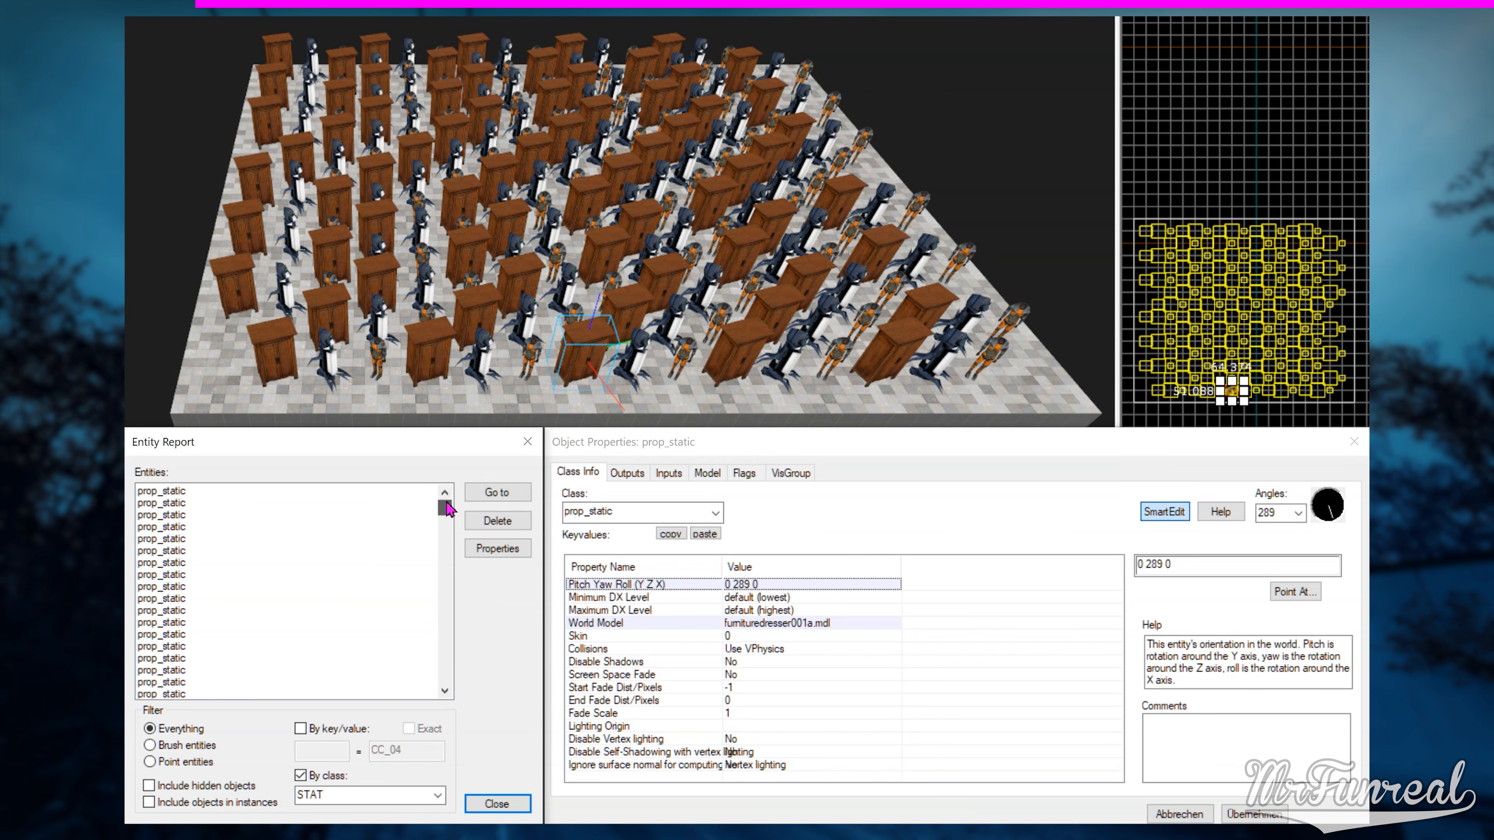
{"action": "left_click", "coordinate": [181, 496], "text": "shift"}
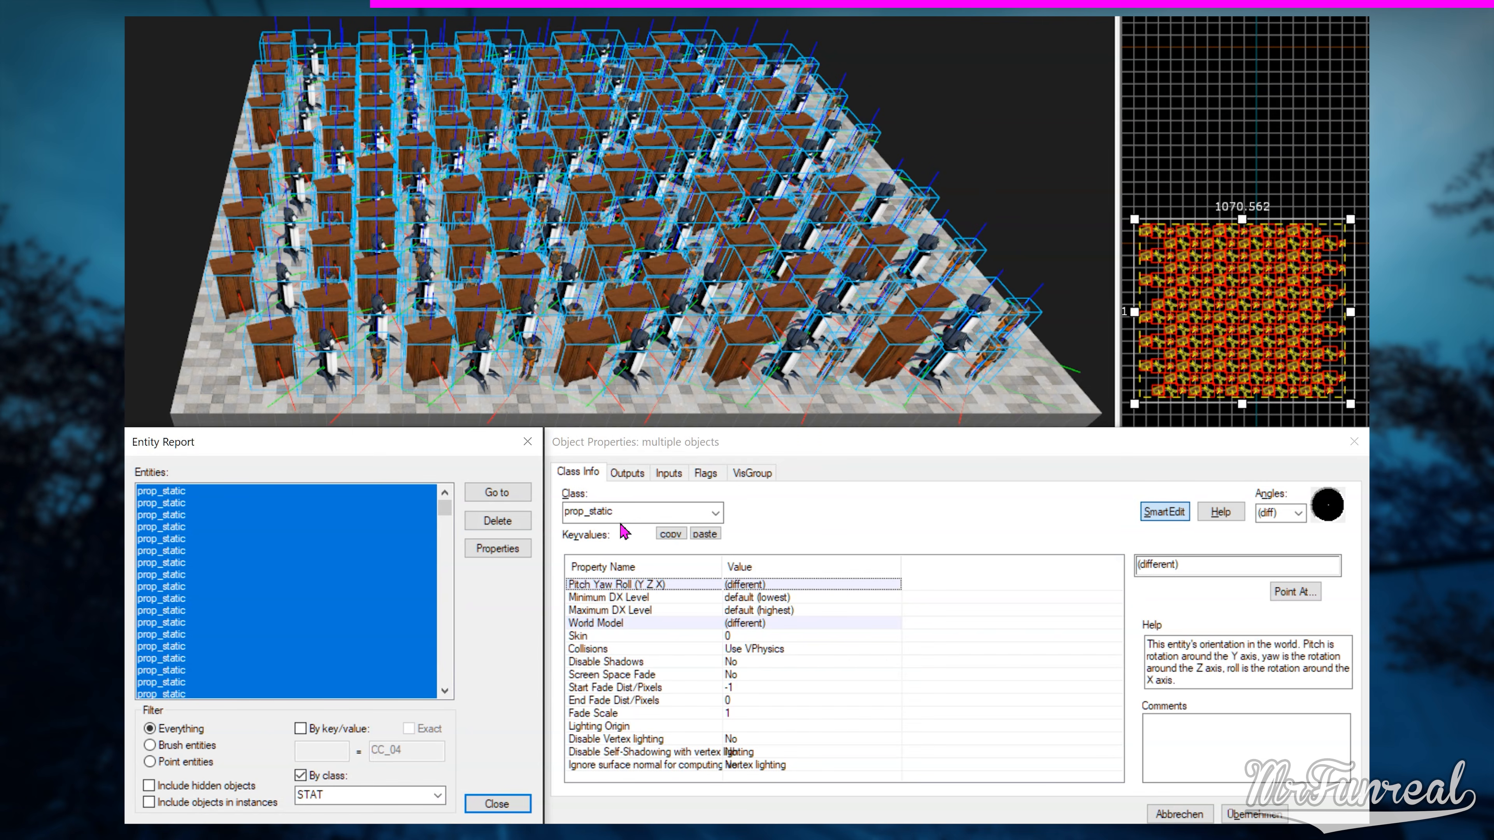
{"action": "left_click", "coordinate": [627, 520]}
{"action": "type", "text": "overri"}
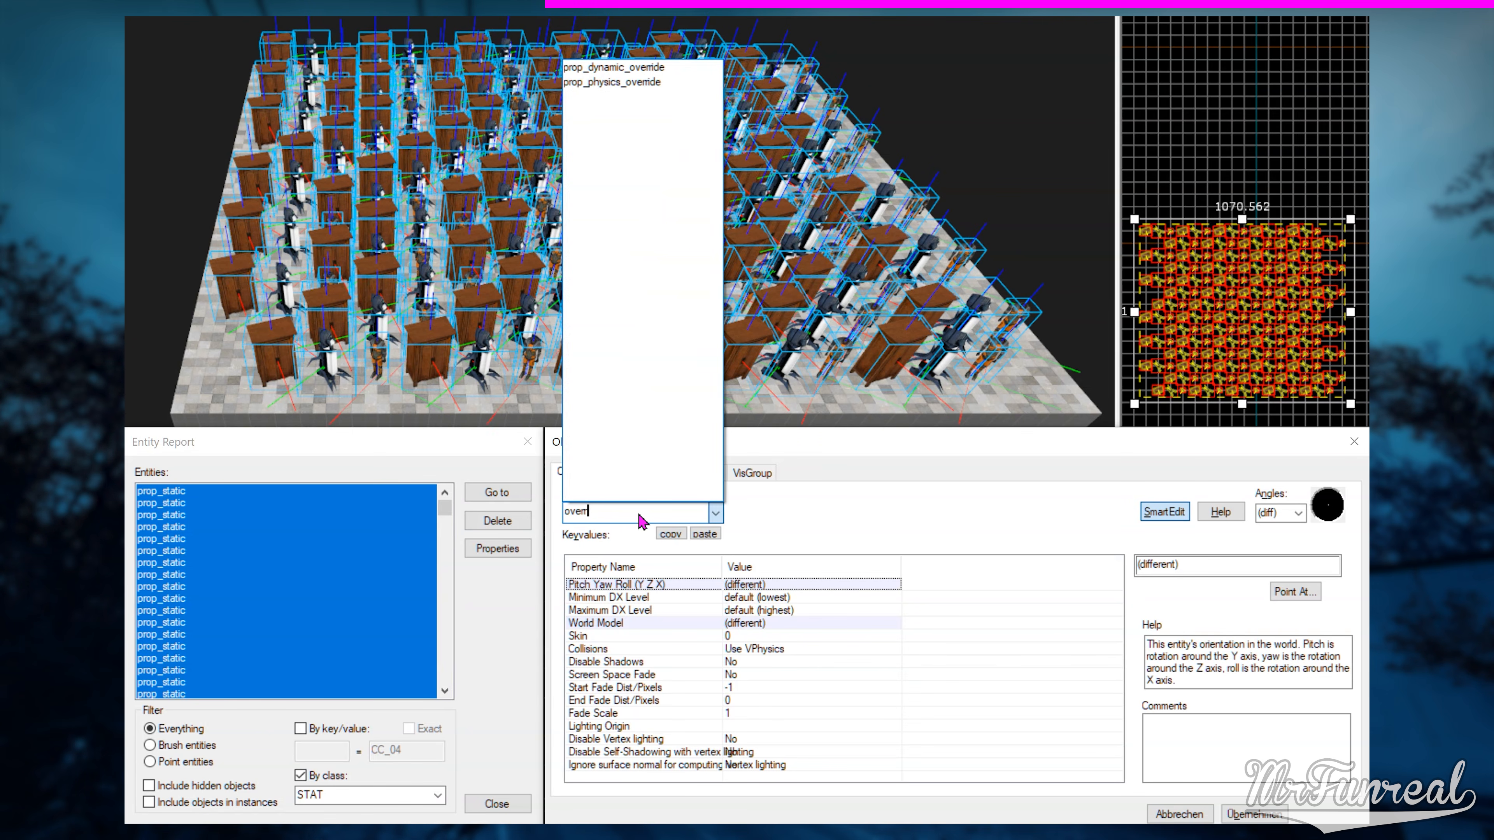
{"action": "key", "text": "Down"}
{"action": "key", "text": "Return"}
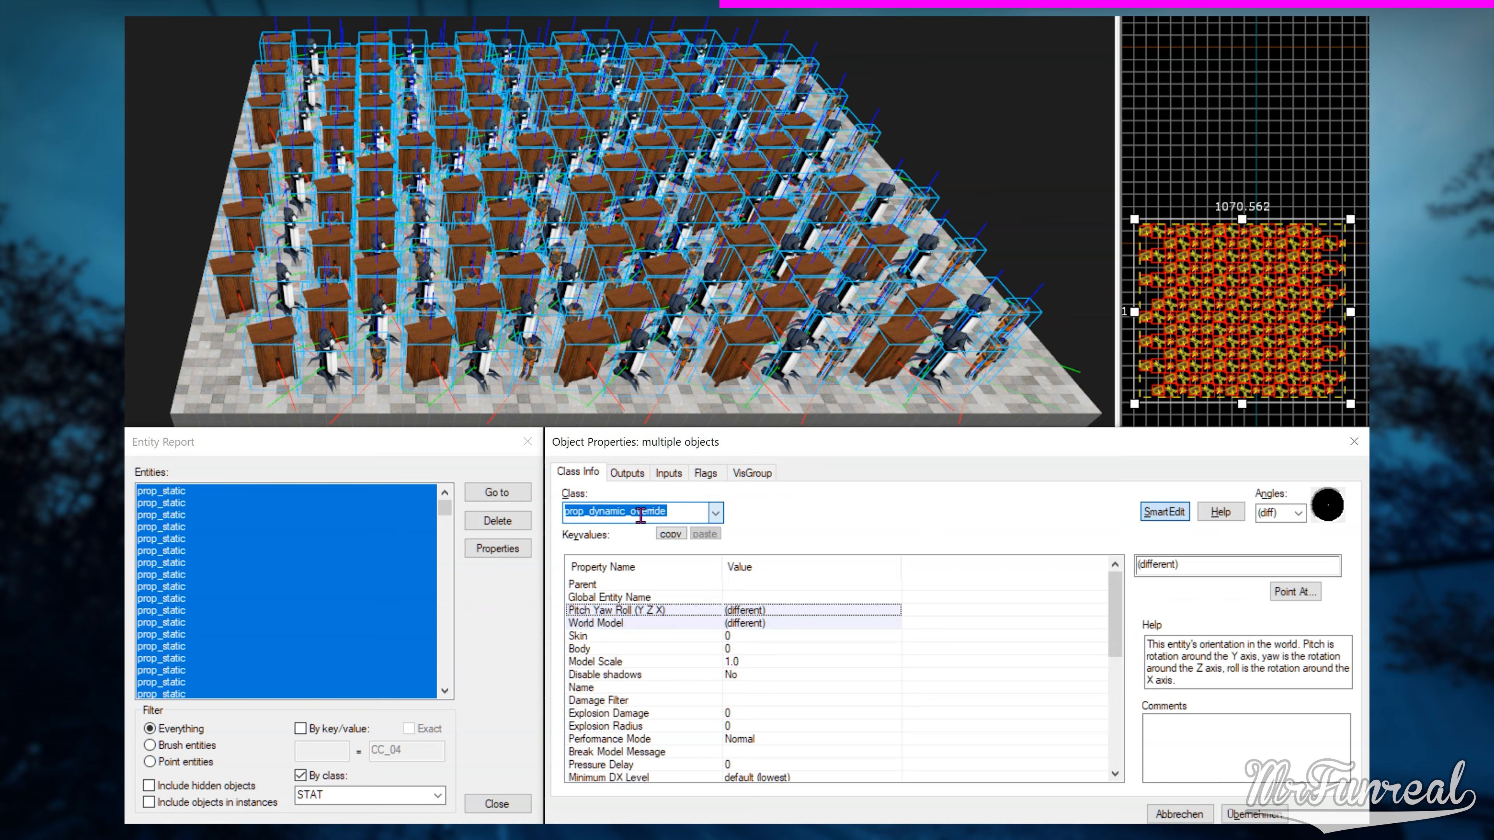
Set the Model Scale of all selected props to 0.0625 and apply it
{"action": "left_click", "coordinate": [627, 663]}
{"action": "left_click", "coordinate": [1163, 569]}
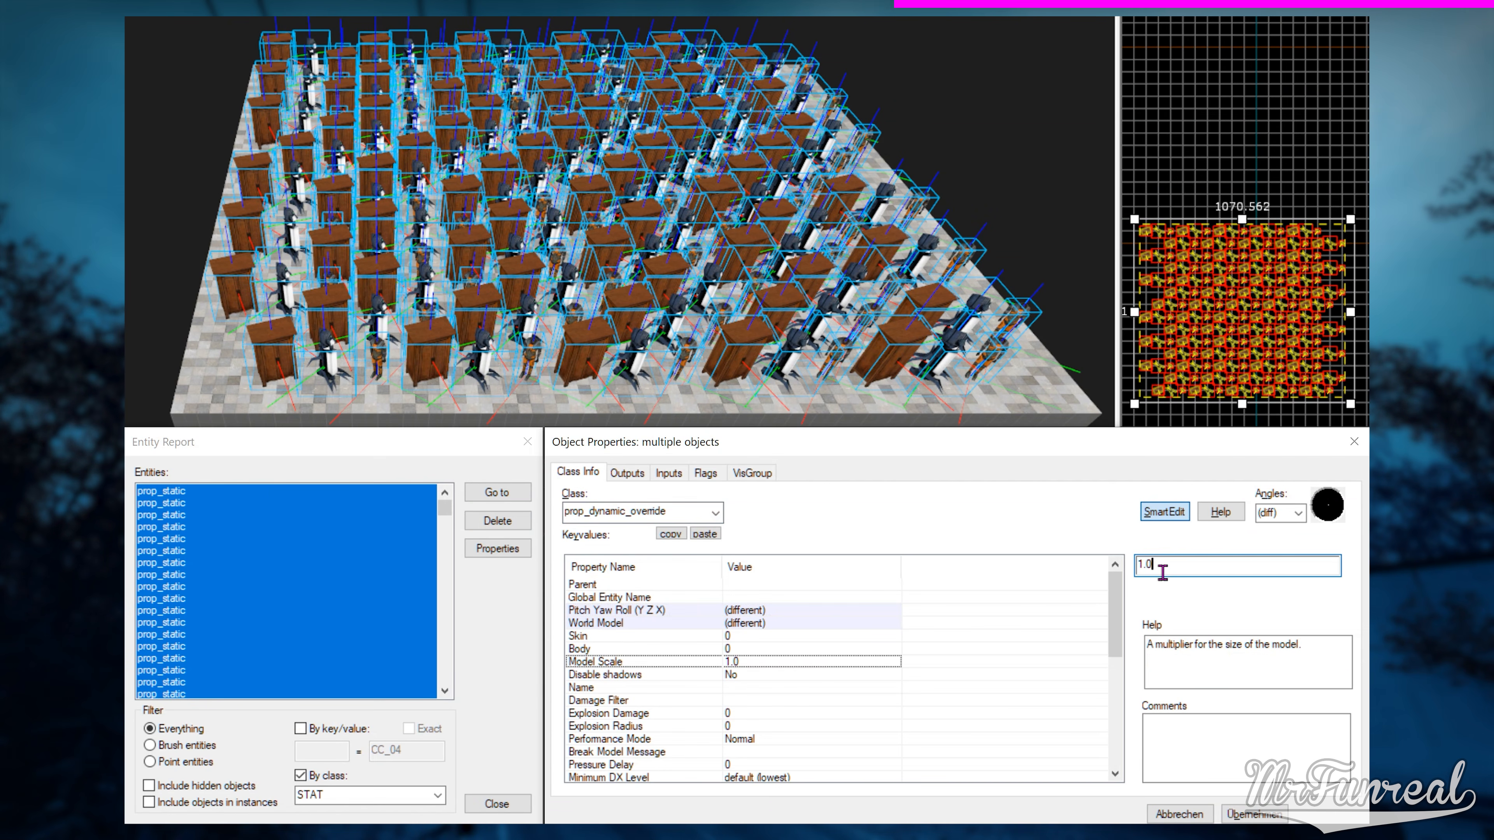
{"action": "type", "text": "0.0625"}
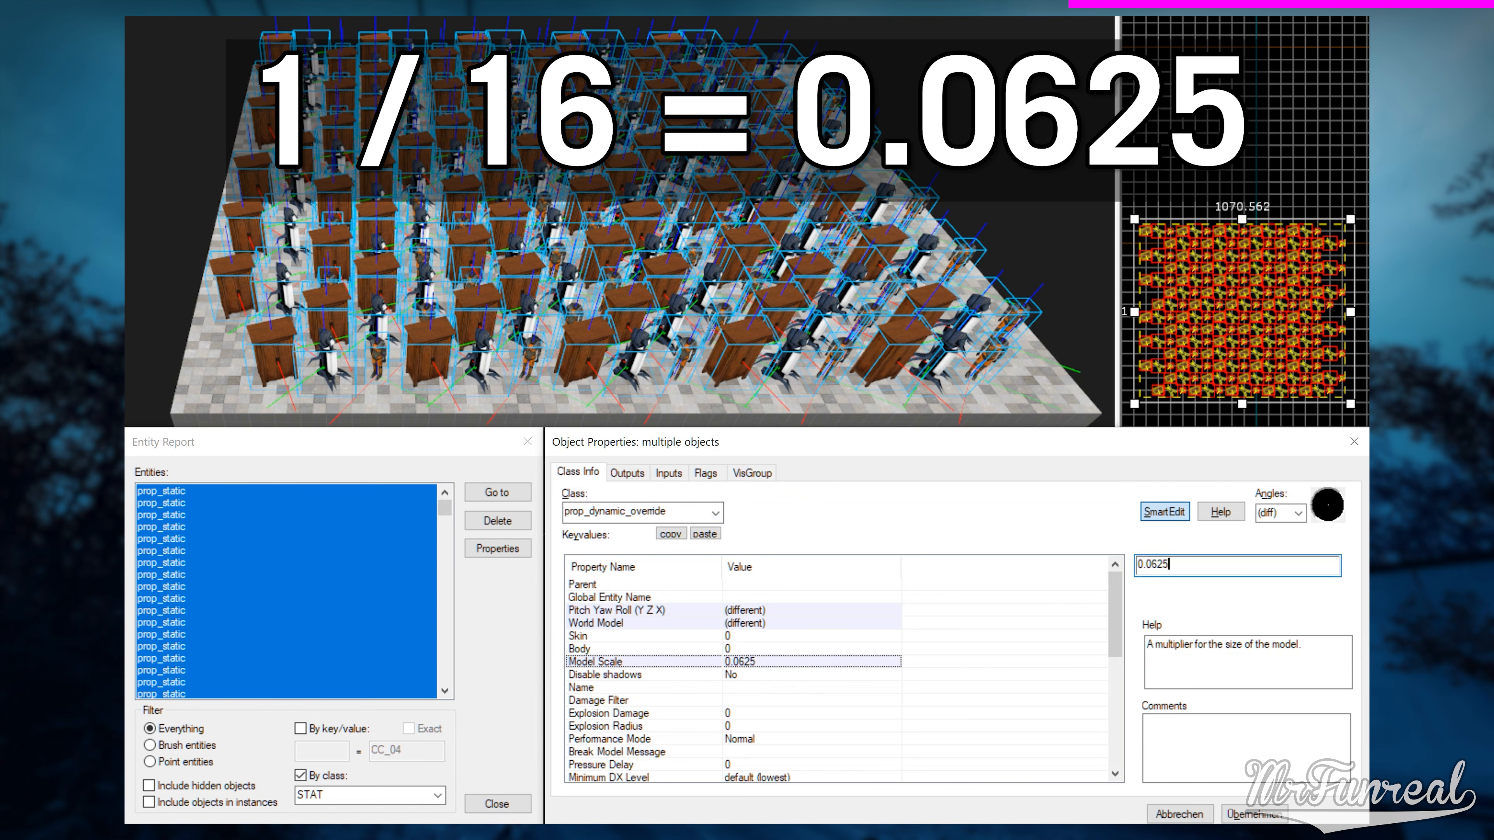
{"action": "key", "text": "Return"}
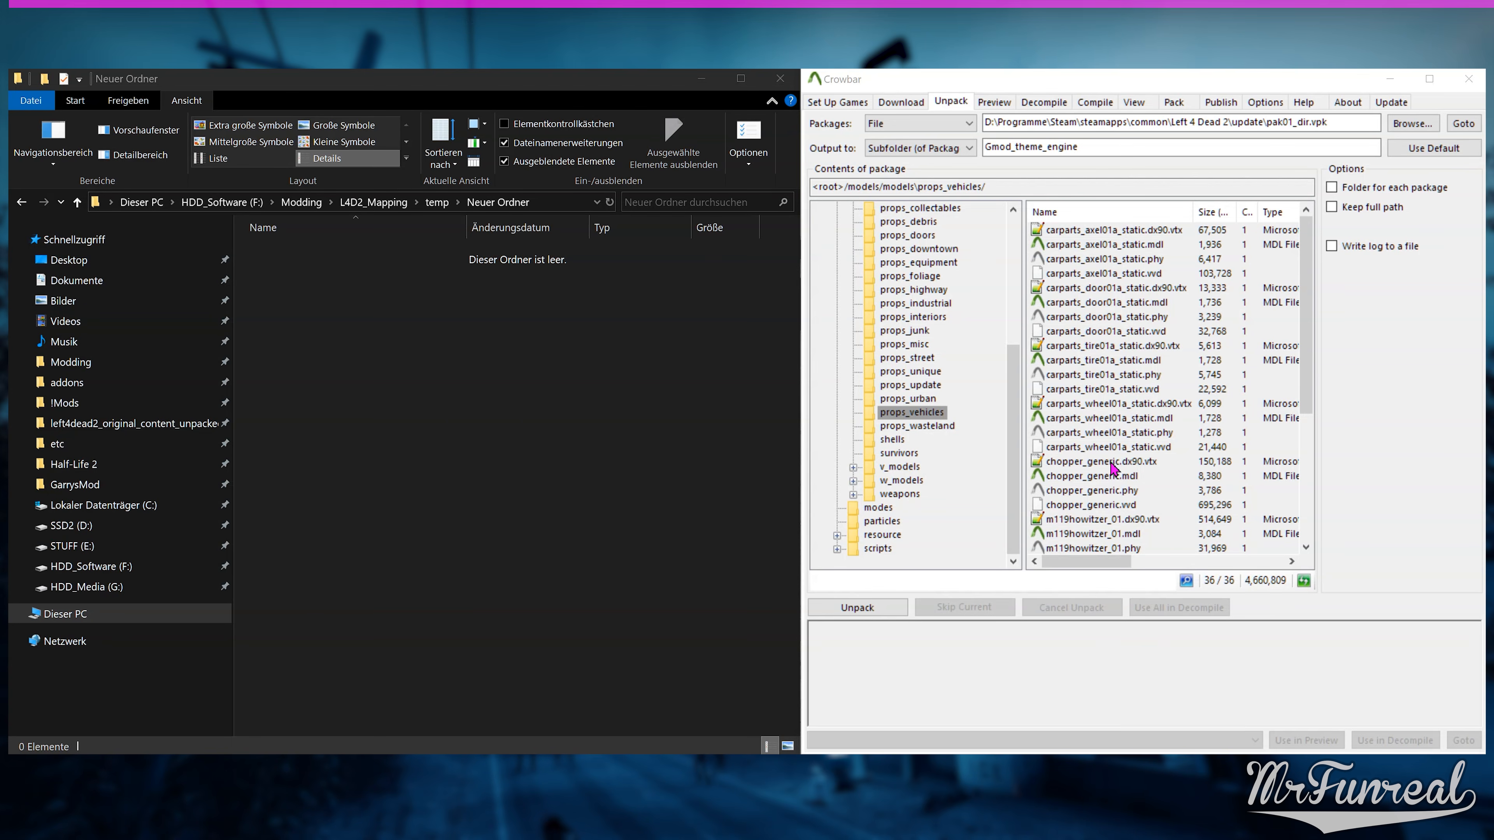
Copy the four chopper_generic model files from the props_vehicles package folder in Crowbar into the empty folder Neuer Ordner
{"action": "left_click", "coordinate": [1100, 461]}
{"action": "left_click", "coordinate": [1091, 504], "text": "shift"}
{"action": "left_click", "coordinate": [440, 423]}
{"action": "key", "text": "ctrl+v"}
{"action": "left_click", "coordinate": [440, 422]}
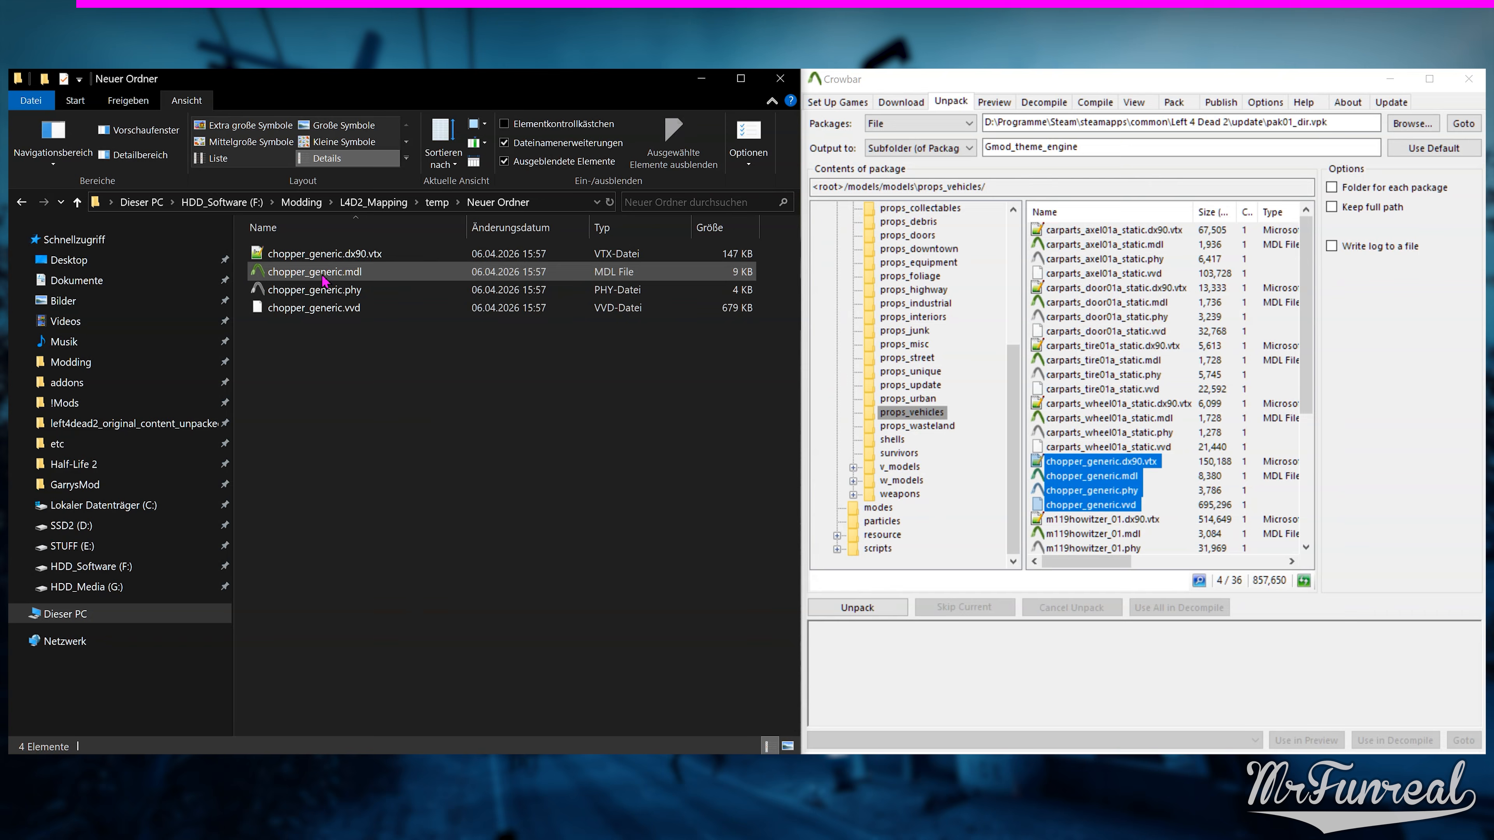
Decompile chopper_generic.mdl in Crowbar into the source subfolder and open that folder
{"action": "double_click", "coordinate": [323, 275]}
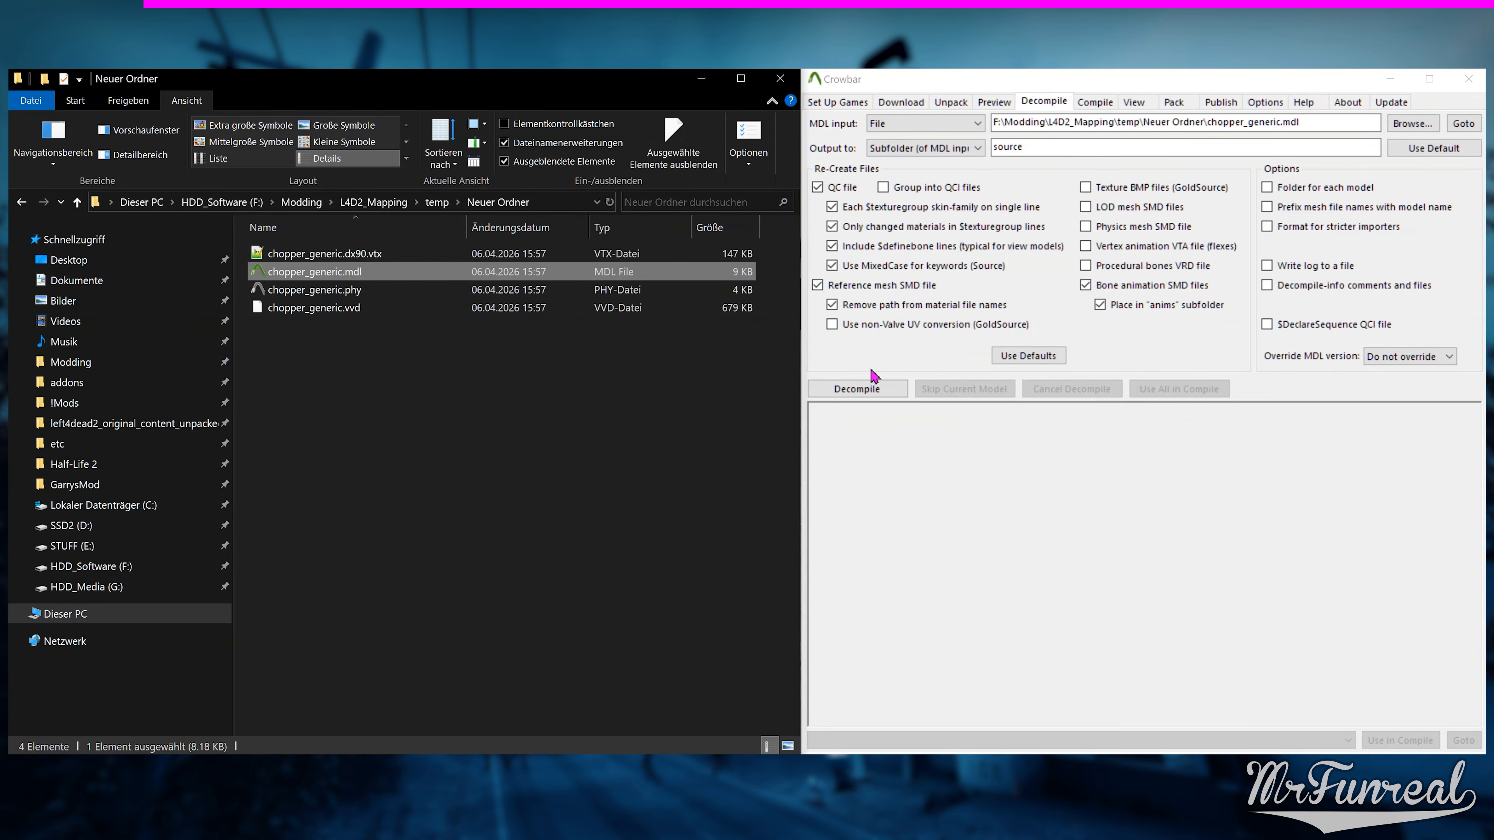
{"action": "left_click", "coordinate": [872, 386]}
{"action": "double_click", "coordinate": [297, 254]}
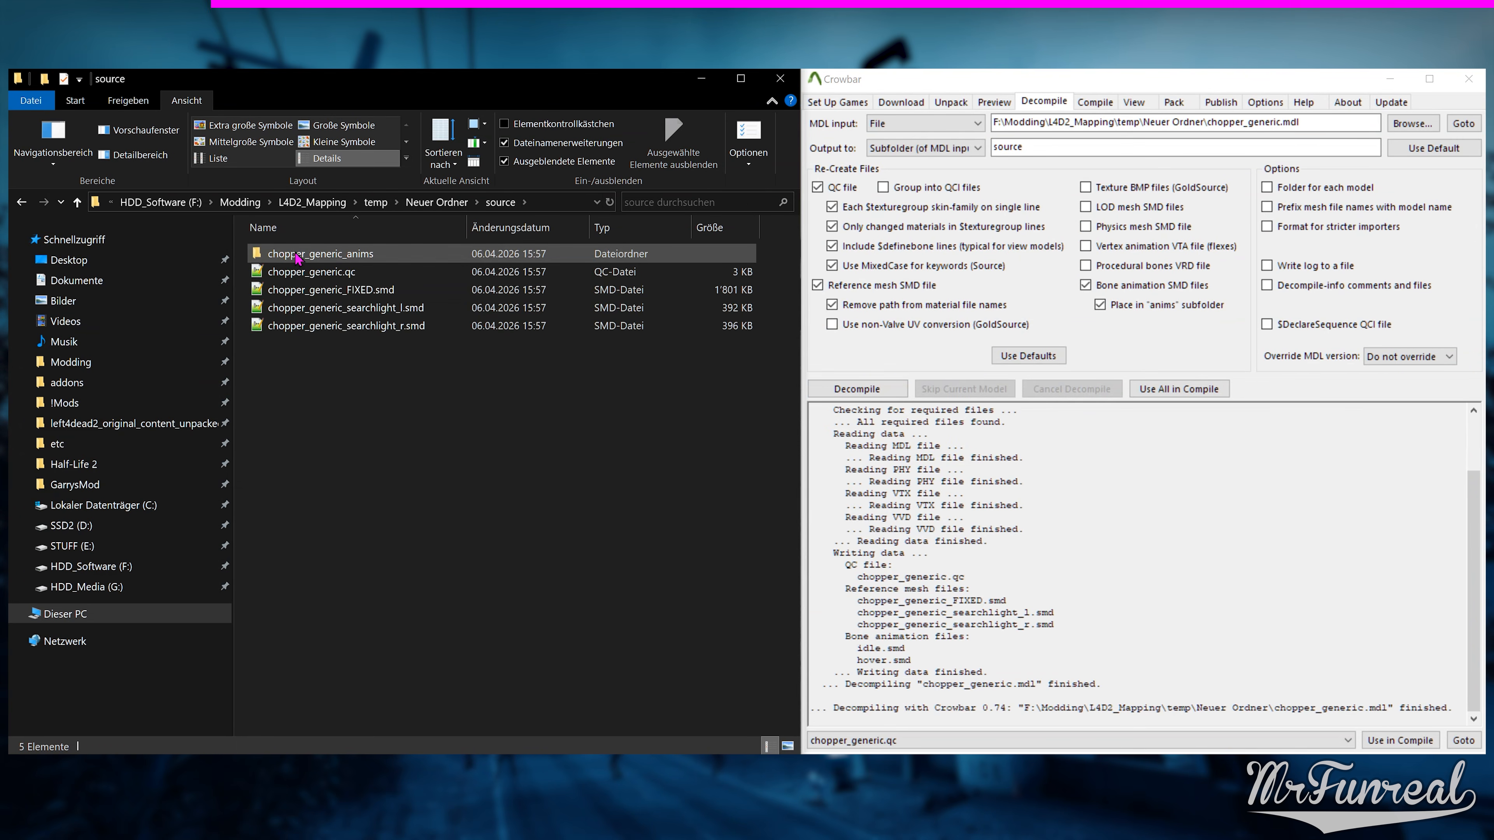
Open chopper_generic.qc in Notepad++, add the line "$scale 0.0625" and change the model name to testmap\chopper_generic_skybox.mdl
{"action": "double_click", "coordinate": [311, 271]}
{"action": "left_click", "coordinate": [305, 189]}
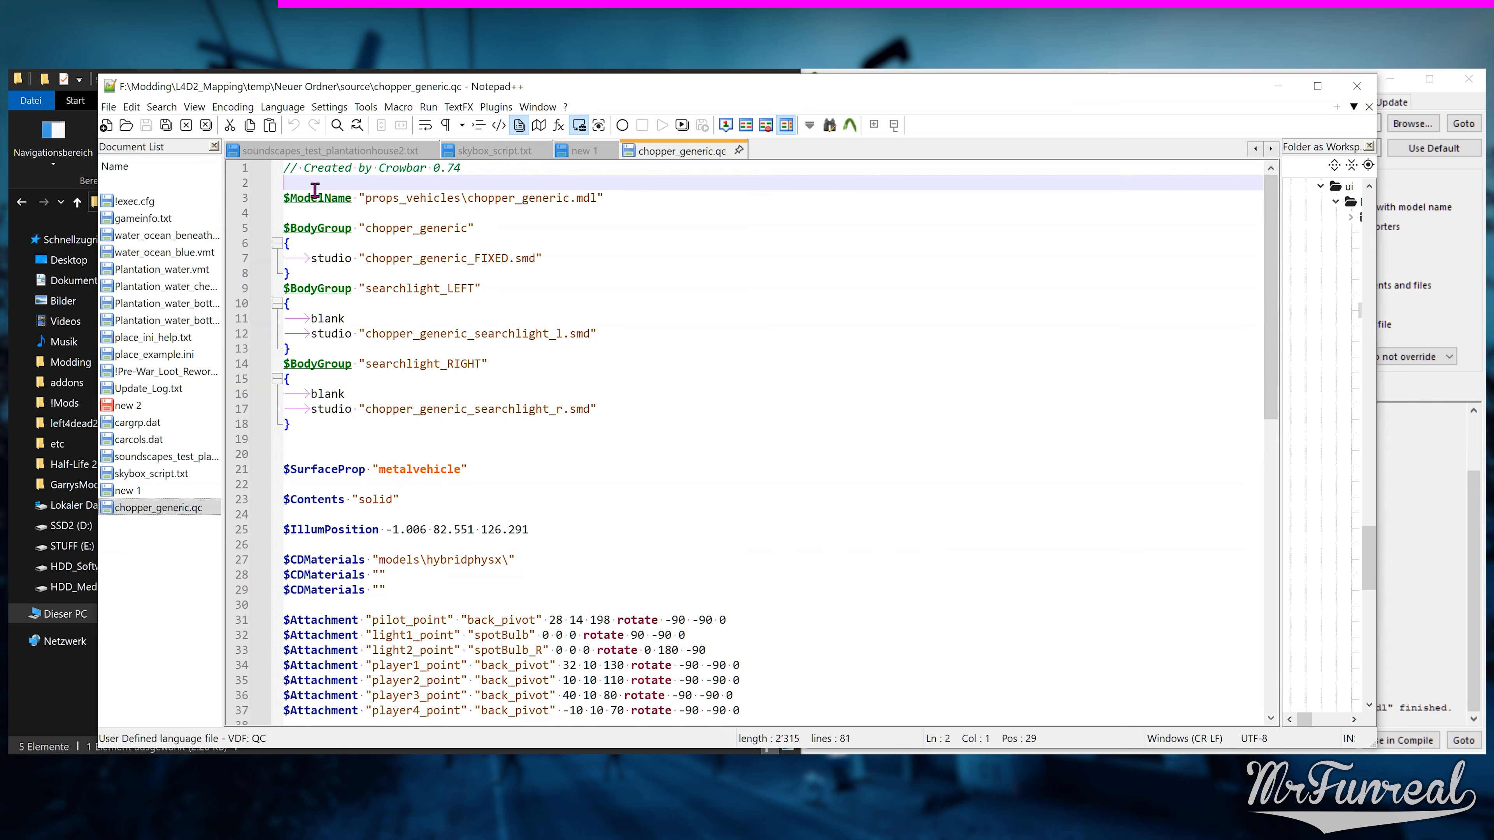
{"action": "type", "text": "$scale"}
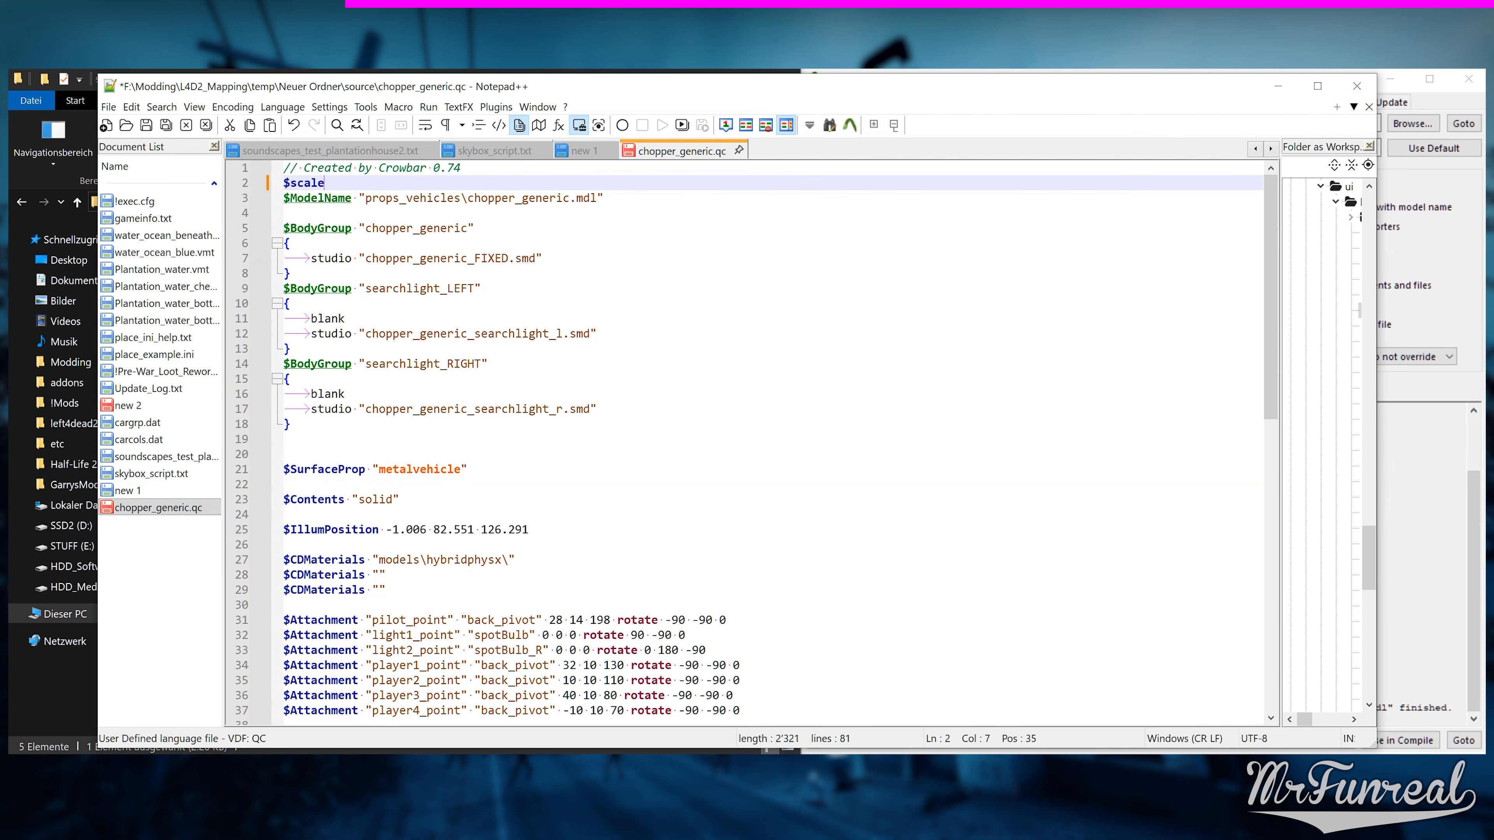
{"action": "type", "text": " 0.0625"}
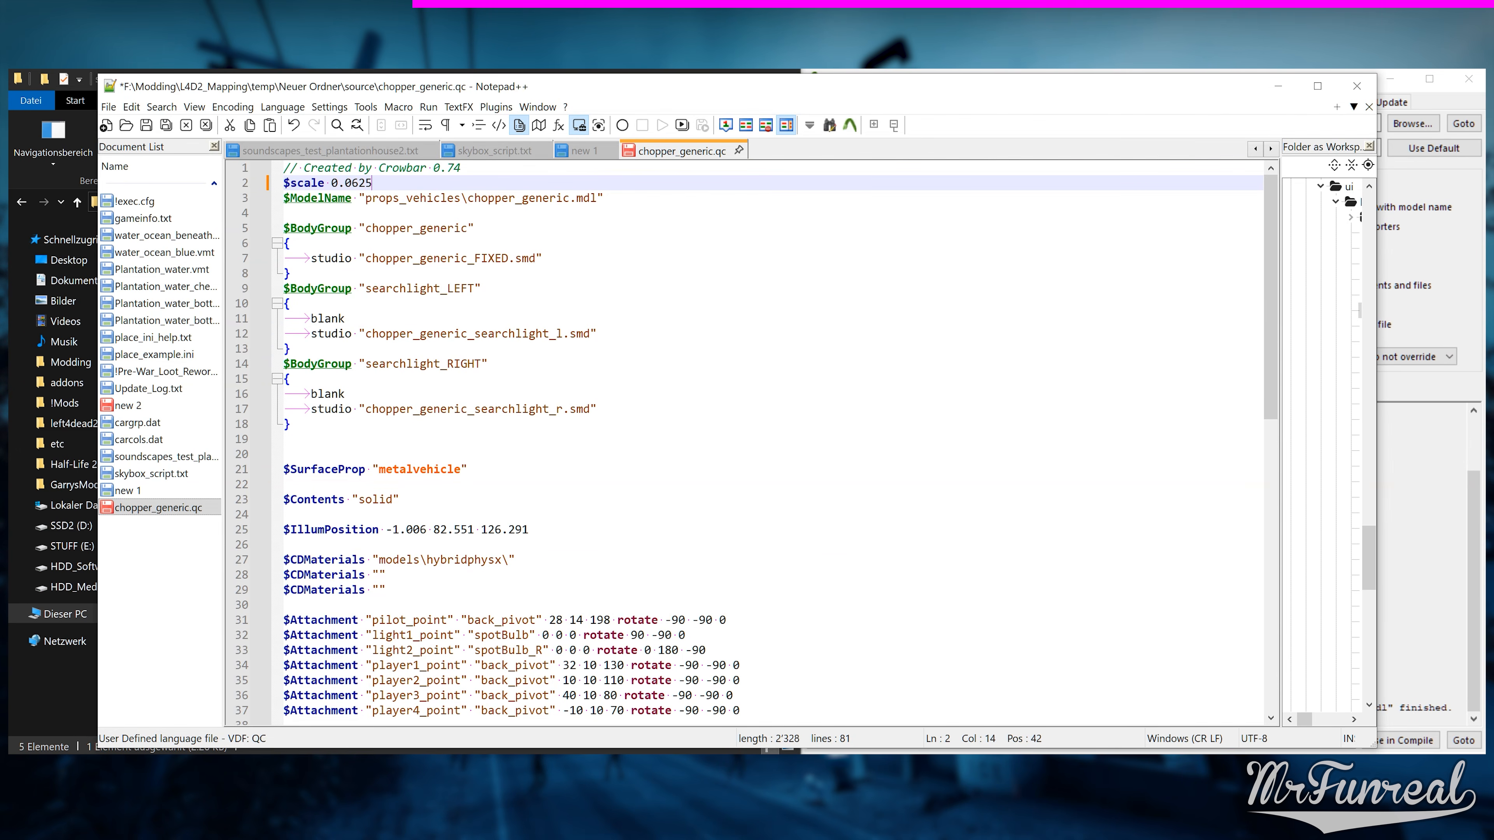
{"action": "double_click", "coordinate": [440, 200]}
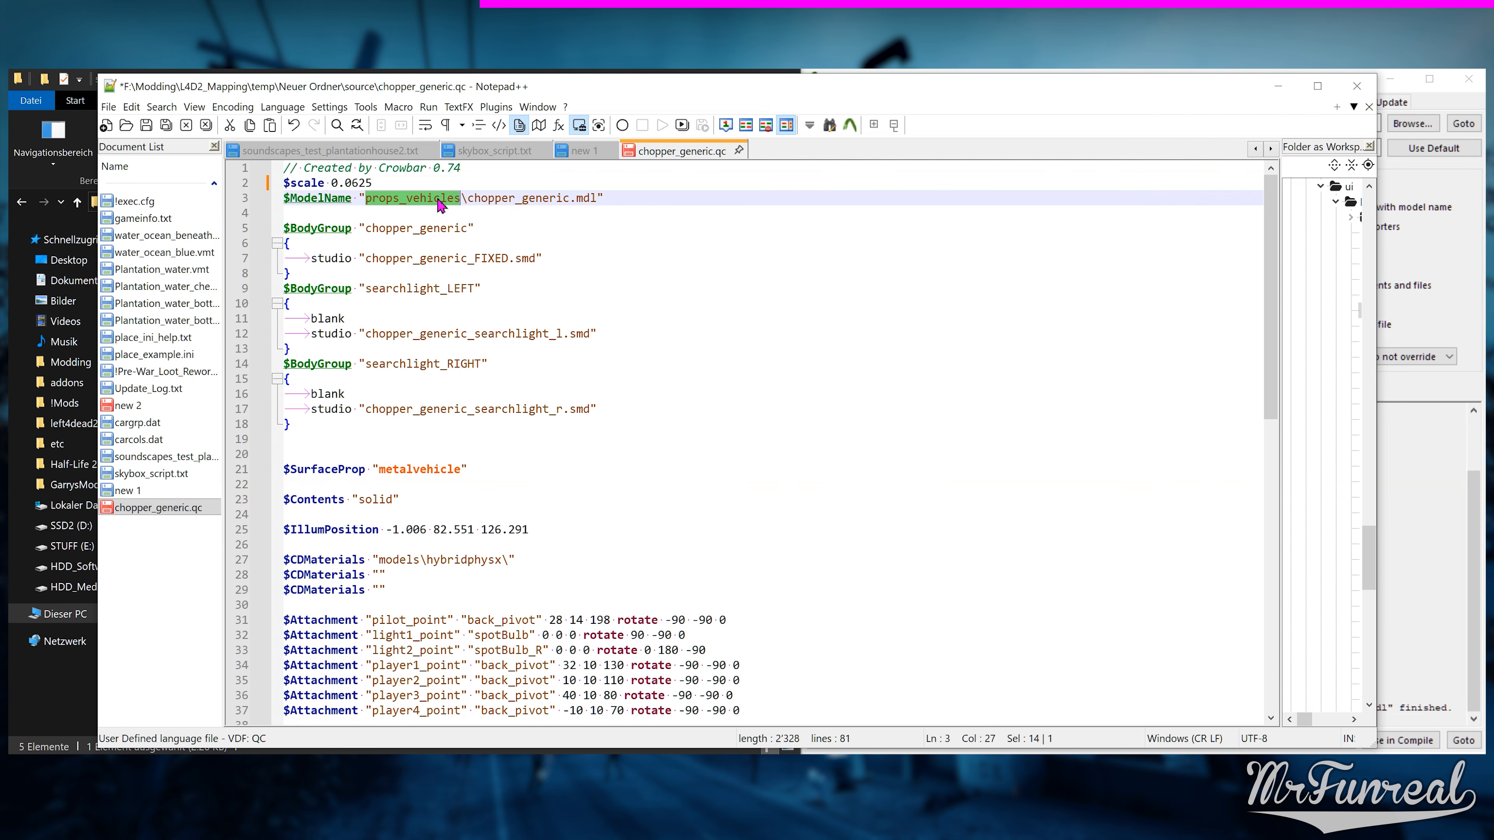
{"action": "type", "text": "testmap"}
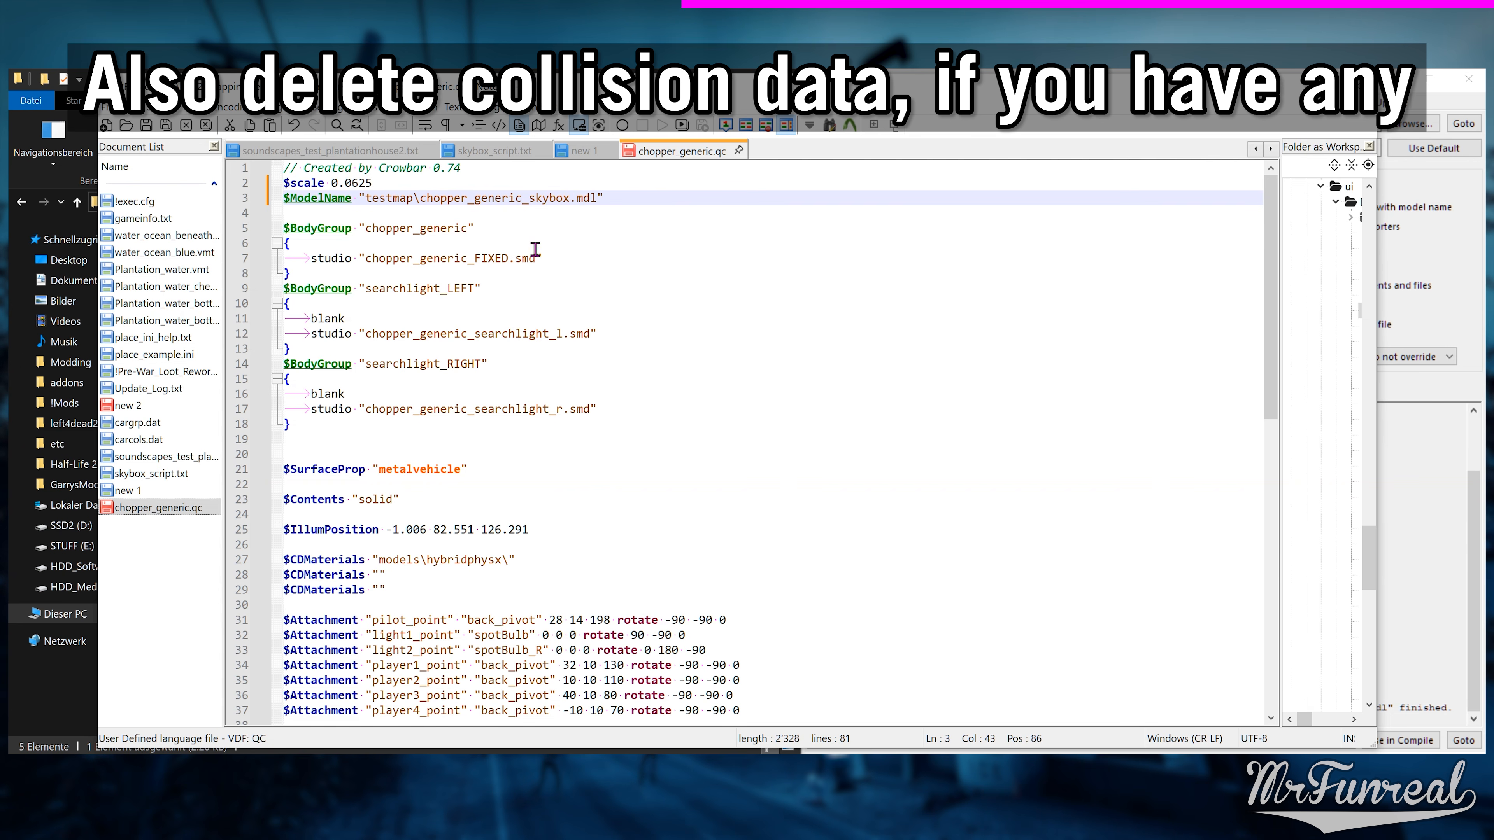
Delete the collision data block from chopper_generic.qc and compile the file for Left 4 Dead 2 in Crowbar
{"action": "scroll", "coordinate": [536, 249], "scroll_direction": "down", "scroll_amount": 15}
{"action": "left_click_drag", "start_coordinate": [284, 539], "coordinate": [471, 691]}
{"action": "key", "text": "Delete"}
{"action": "scroll", "coordinate": [490, 651], "scroll_direction": "up", "scroll_amount": 12}
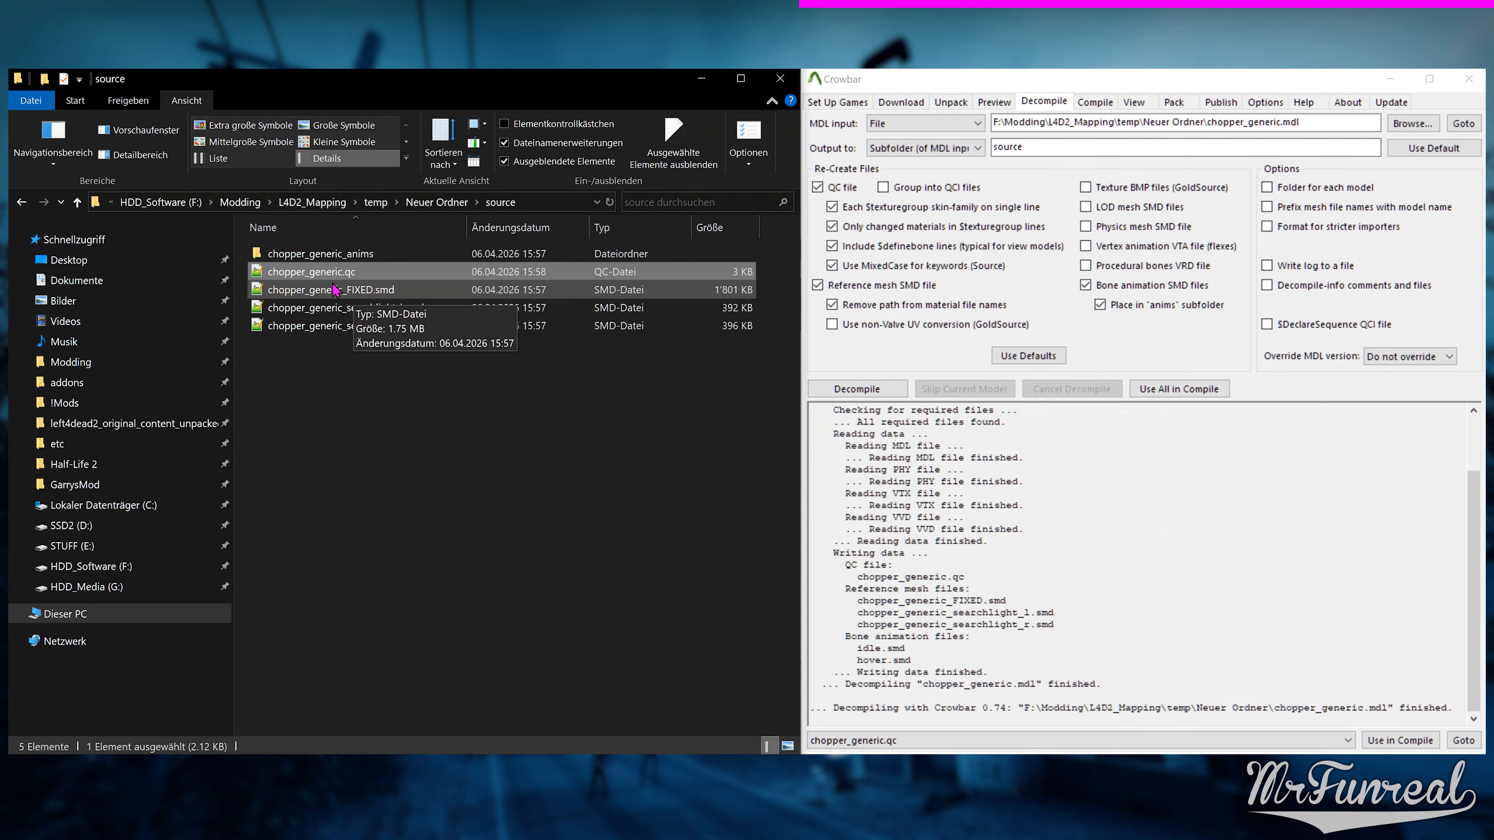
{"action": "left_click_drag", "start_coordinate": [341, 272], "coordinate": [1117, 153]}
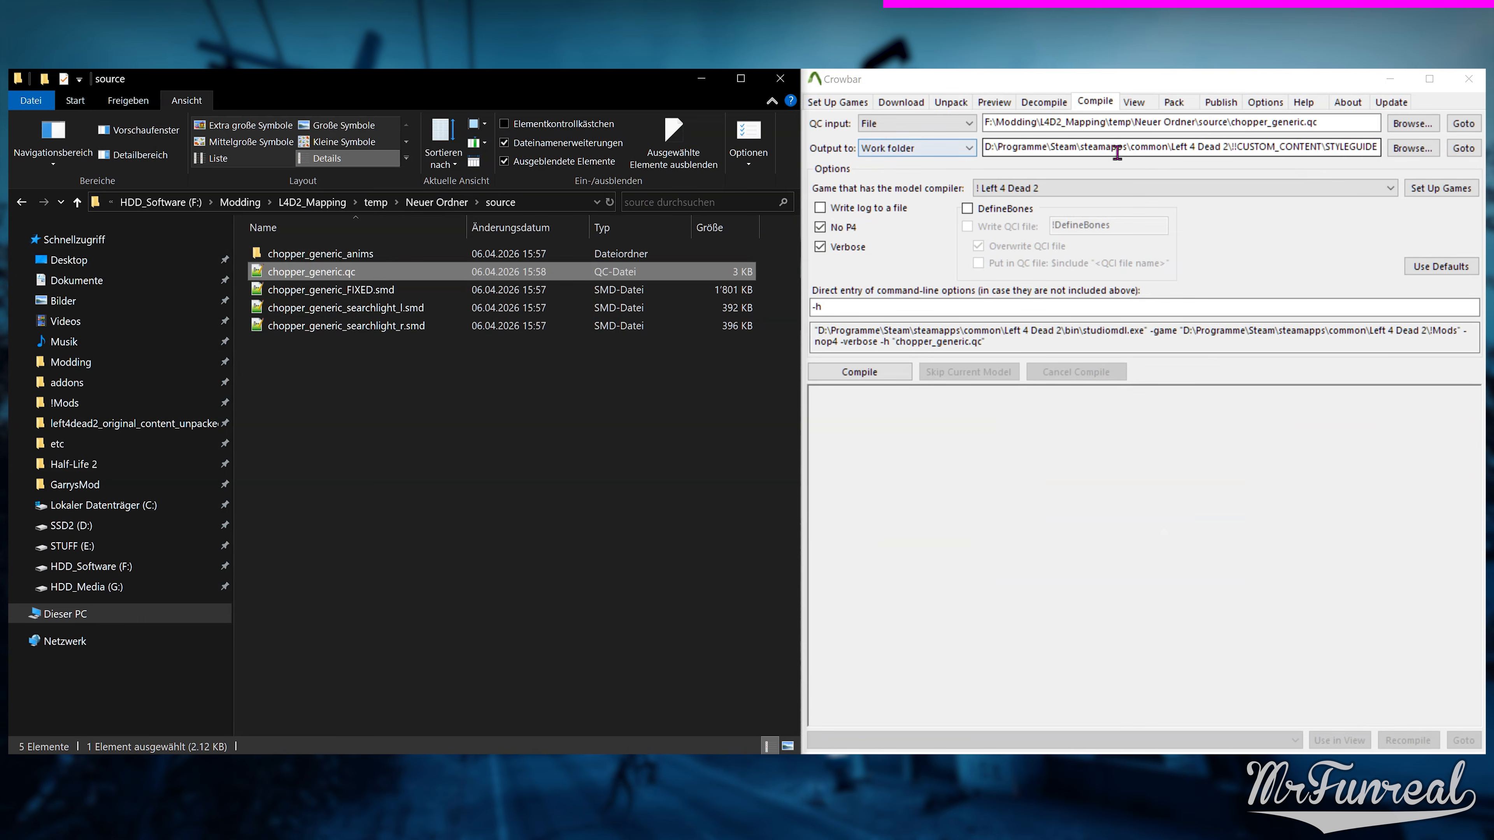
{"action": "left_click", "coordinate": [859, 372]}
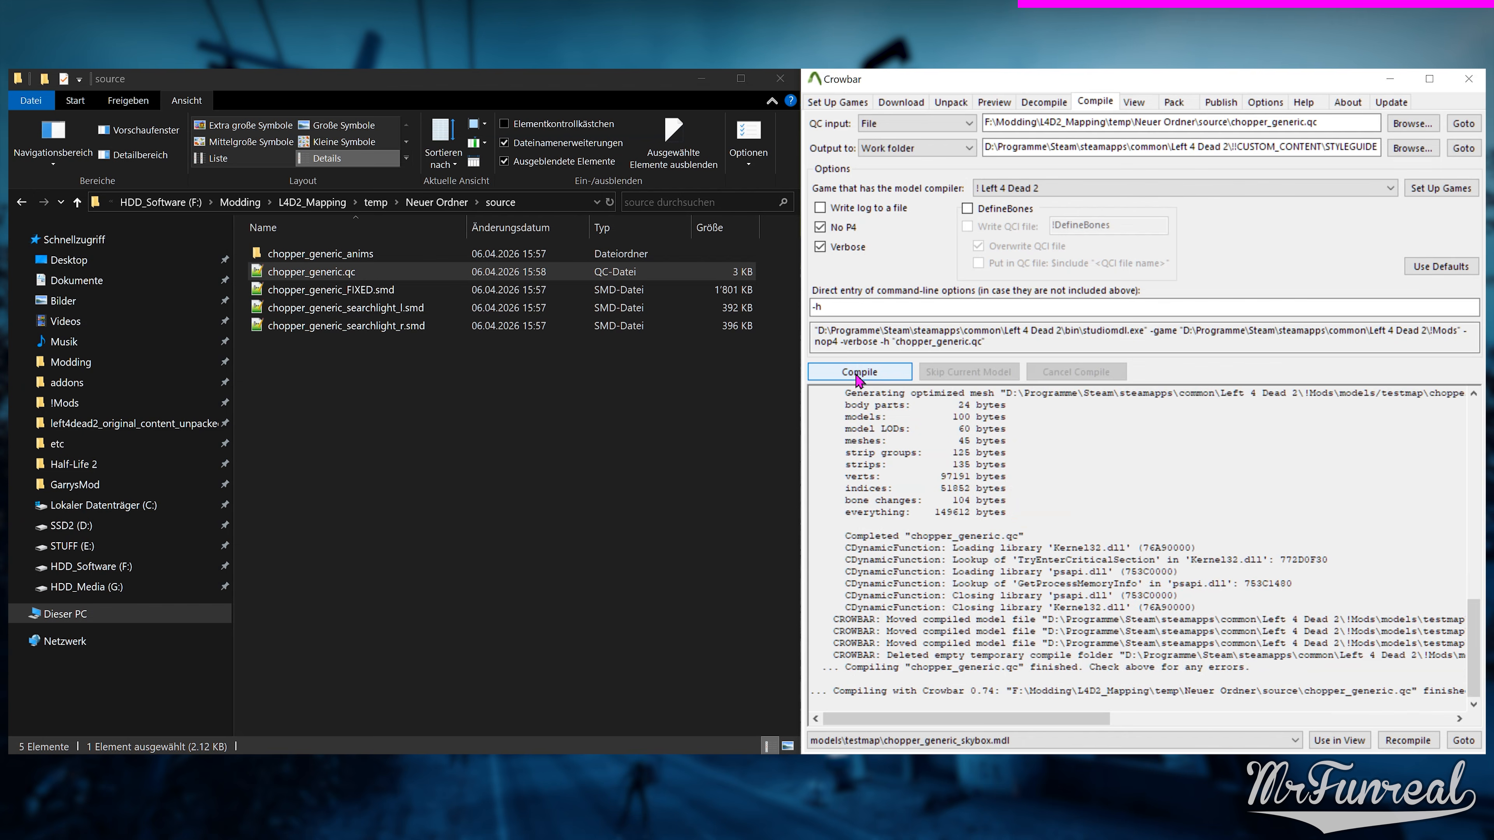
Copy the new model path from the QC file and set the helicopter's World Model to models/testmap\chopper_generic_skybox.mdl in Hammer++
{"action": "double_click", "coordinate": [312, 272]}
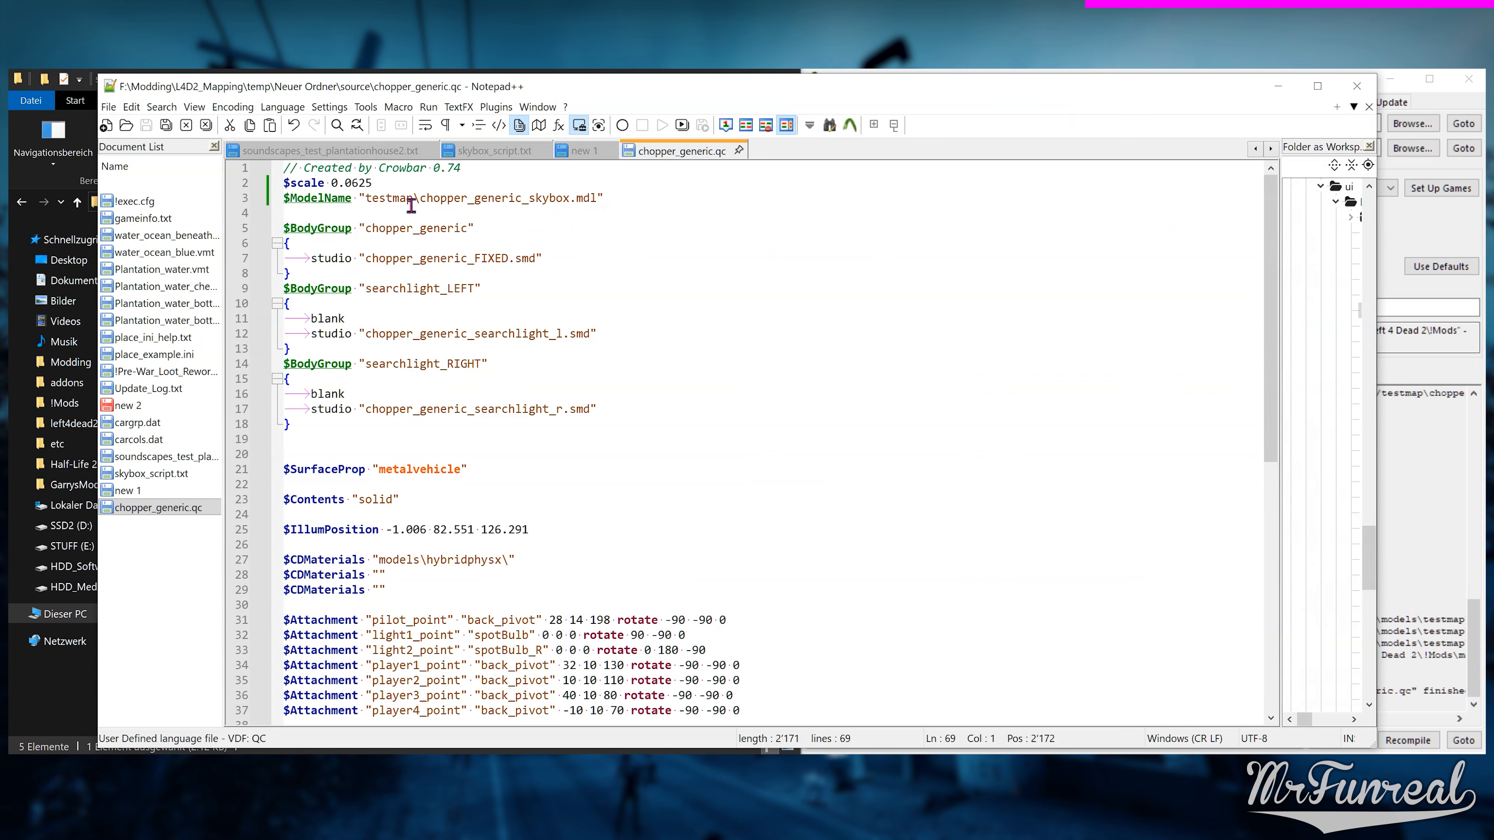
{"action": "left_click_drag", "start_coordinate": [366, 200], "coordinate": [597, 203]}
{"action": "key", "text": "ctrl+c"}
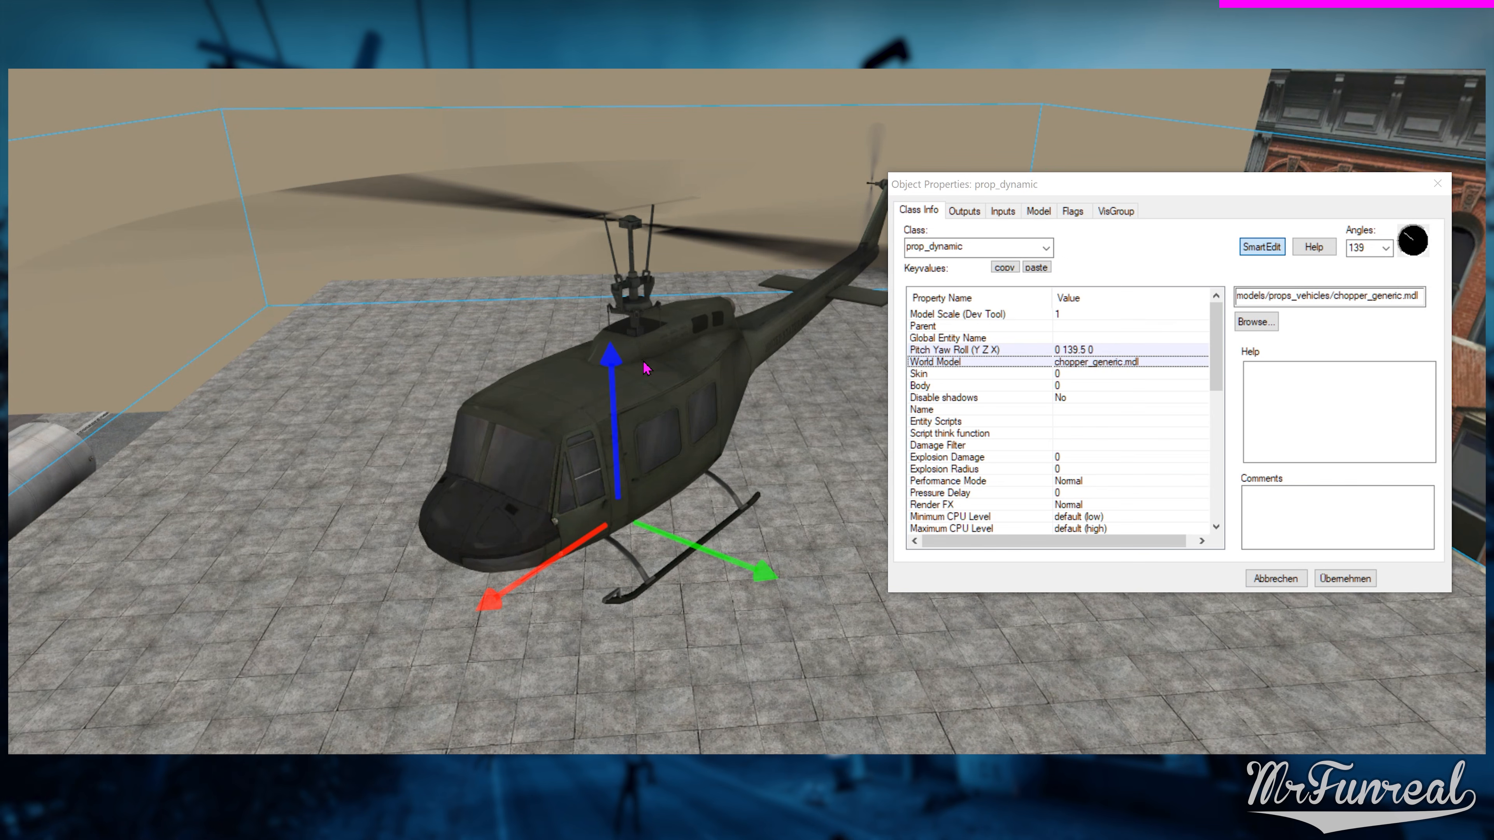
{"action": "left_click_drag", "start_coordinate": [1271, 296], "coordinate": [1423, 301]}
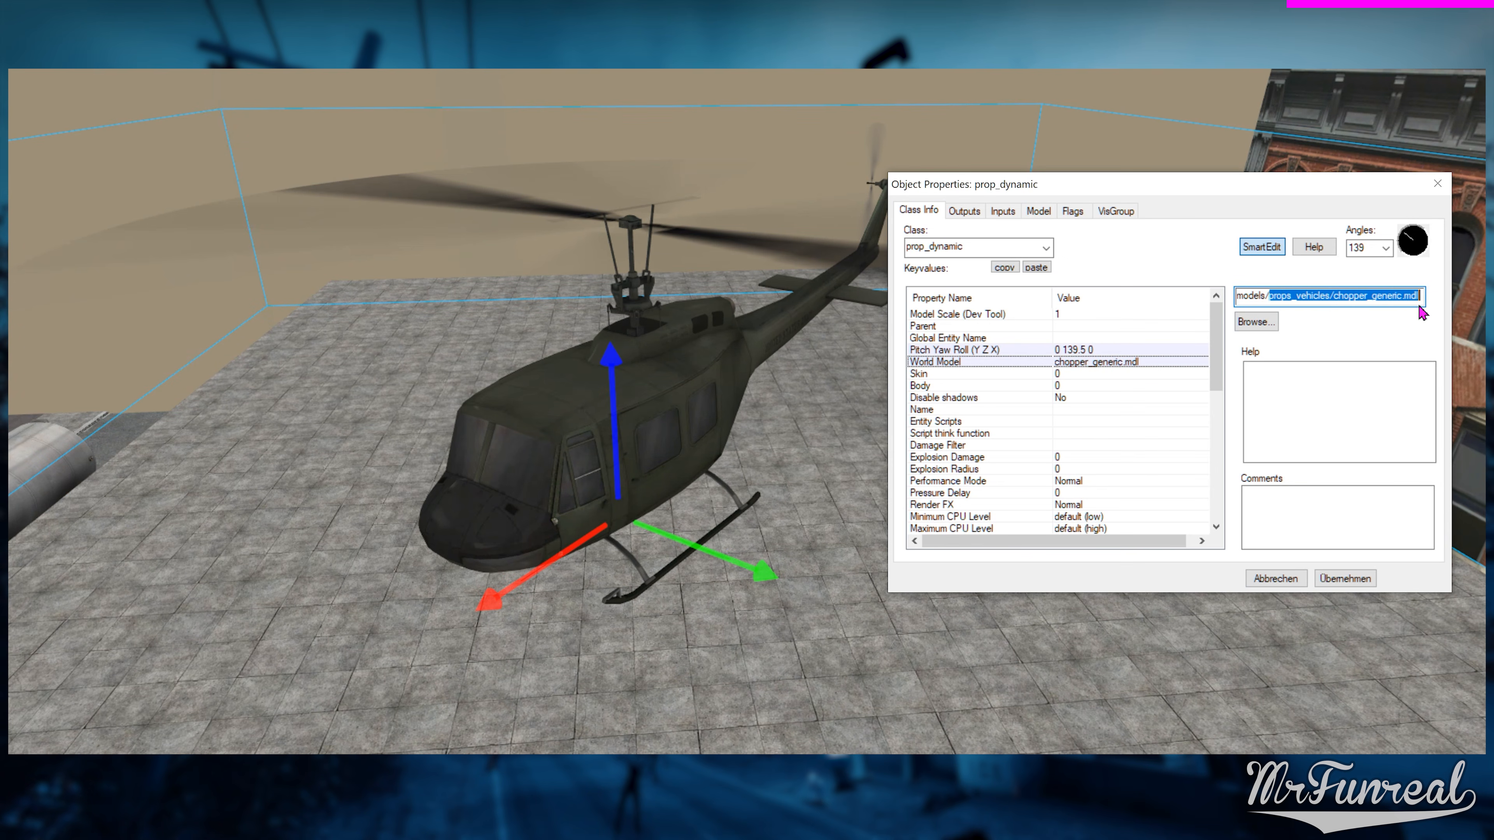
{"action": "key", "text": "ctrl+v"}
{"action": "left_click", "coordinate": [1345, 578]}
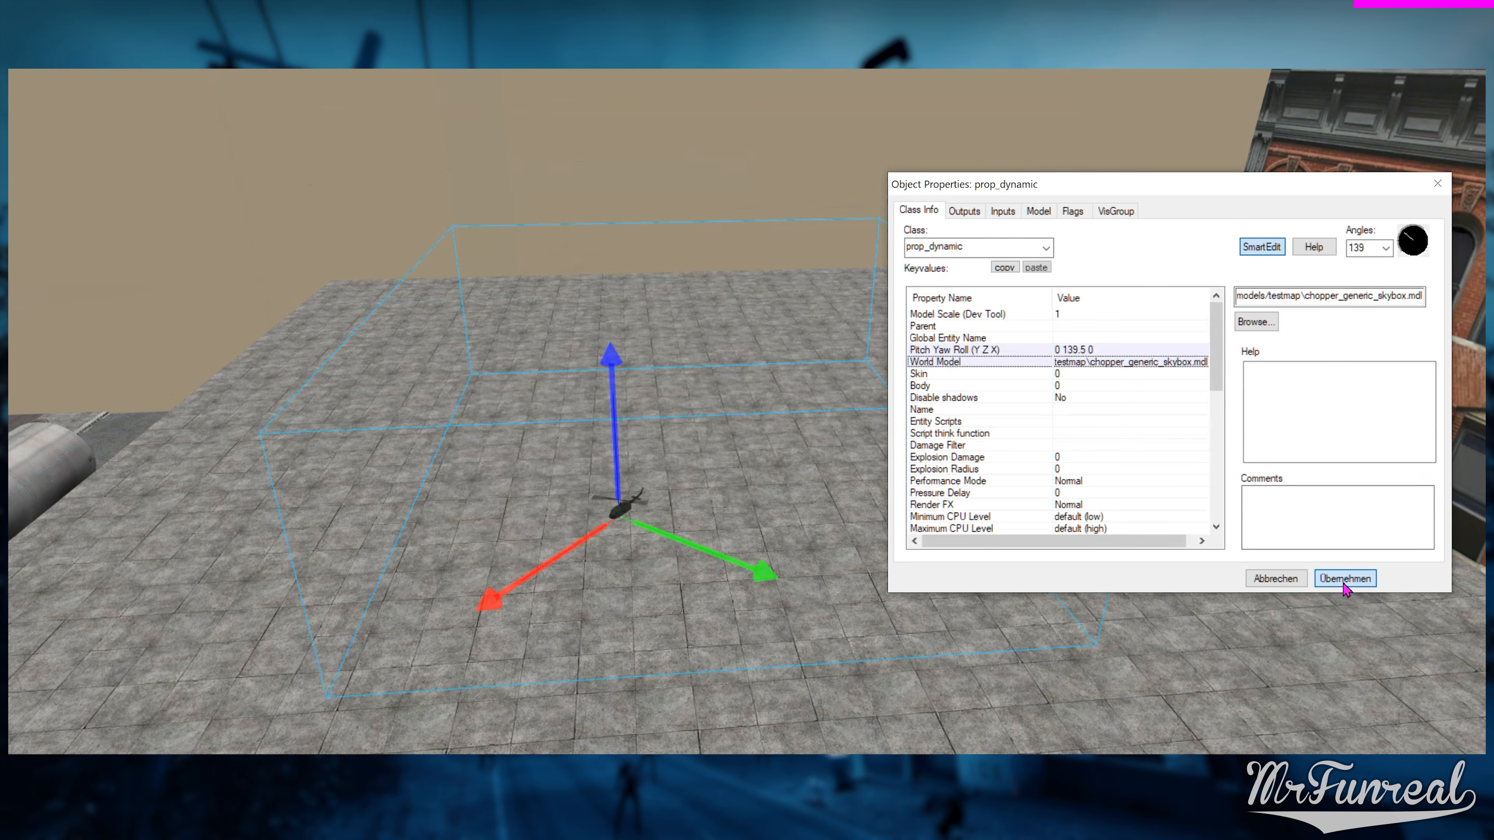
{"action": "scroll", "coordinate": [704, 424], "scroll_direction": "up", "scroll_amount": 3}
{"action": "scroll", "coordinate": [703, 424], "scroll_direction": "up", "scroll_amount": 10}
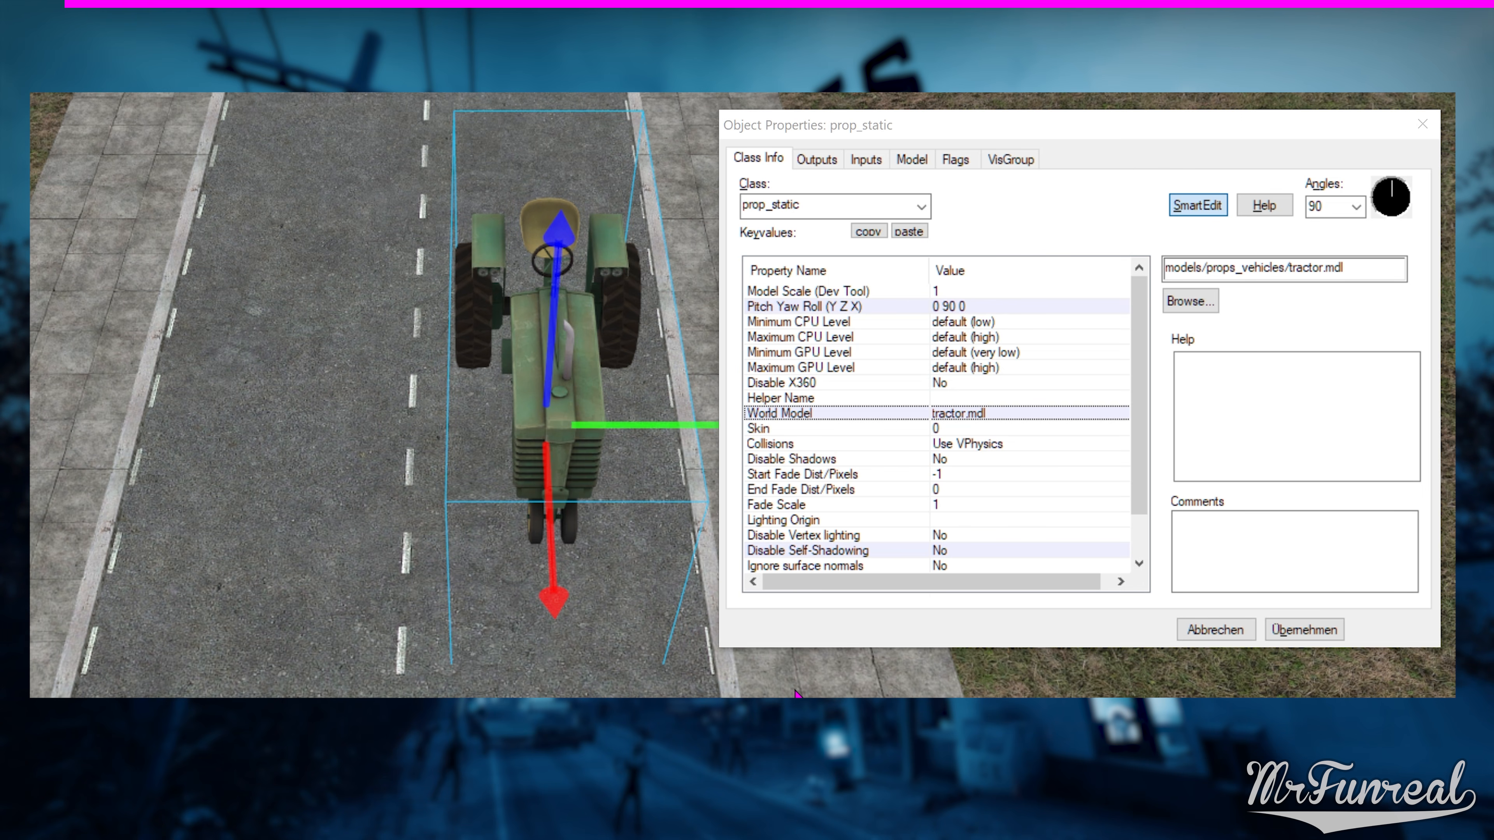
Duplicate the tractor prop into the other lane, clear the copy's World Model and add the original tractor to the selection
{"action": "left_click_drag", "start_coordinate": [680, 416], "coordinate": [369, 421], "text": "shift"}
{"action": "double_click", "coordinate": [1334, 267]}
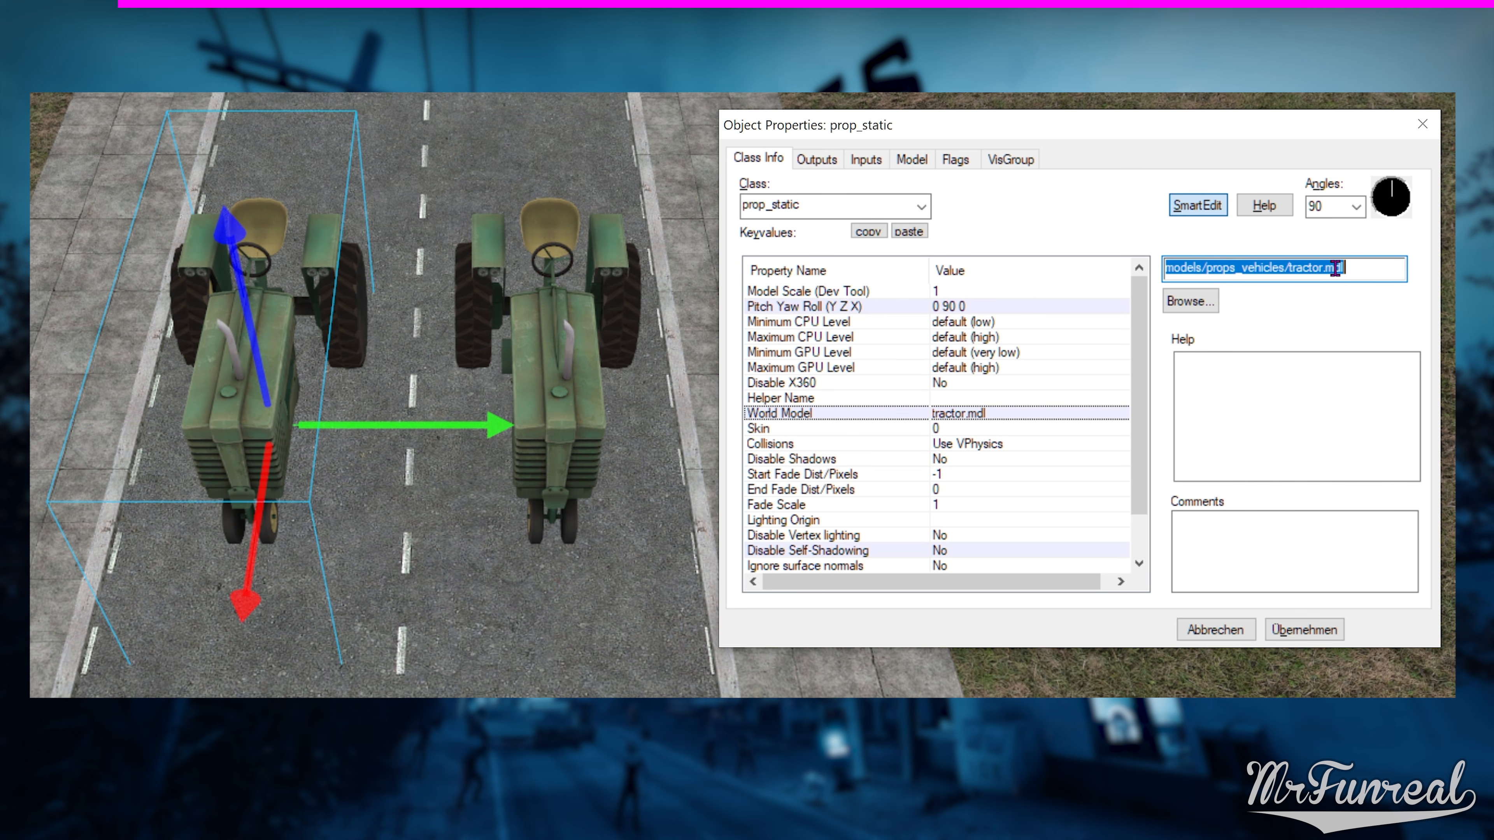
{"action": "key", "text": "BackSpace"}
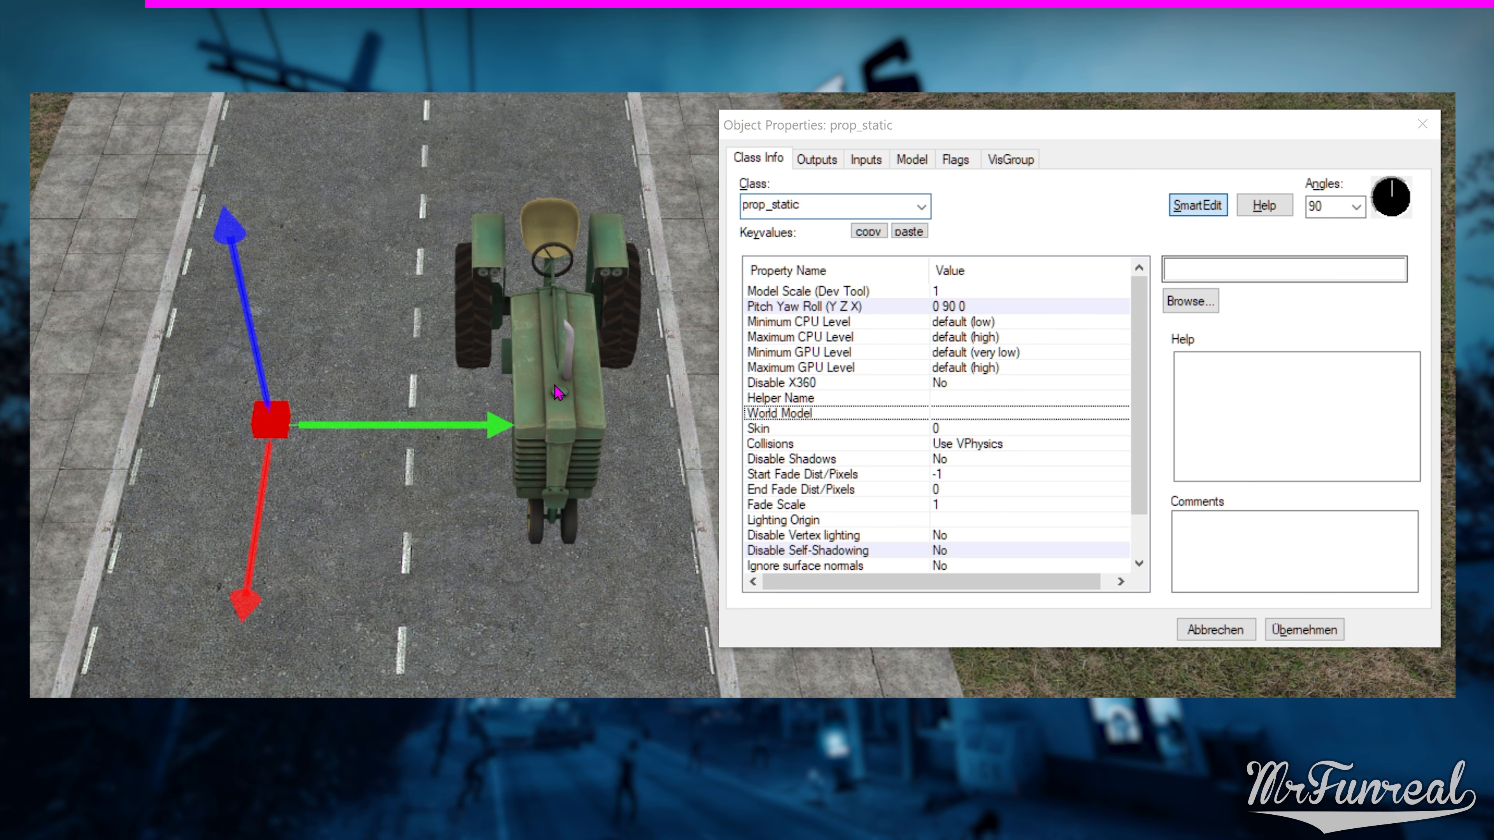
{"action": "left_click", "coordinate": [556, 382], "text": "ctrl"}
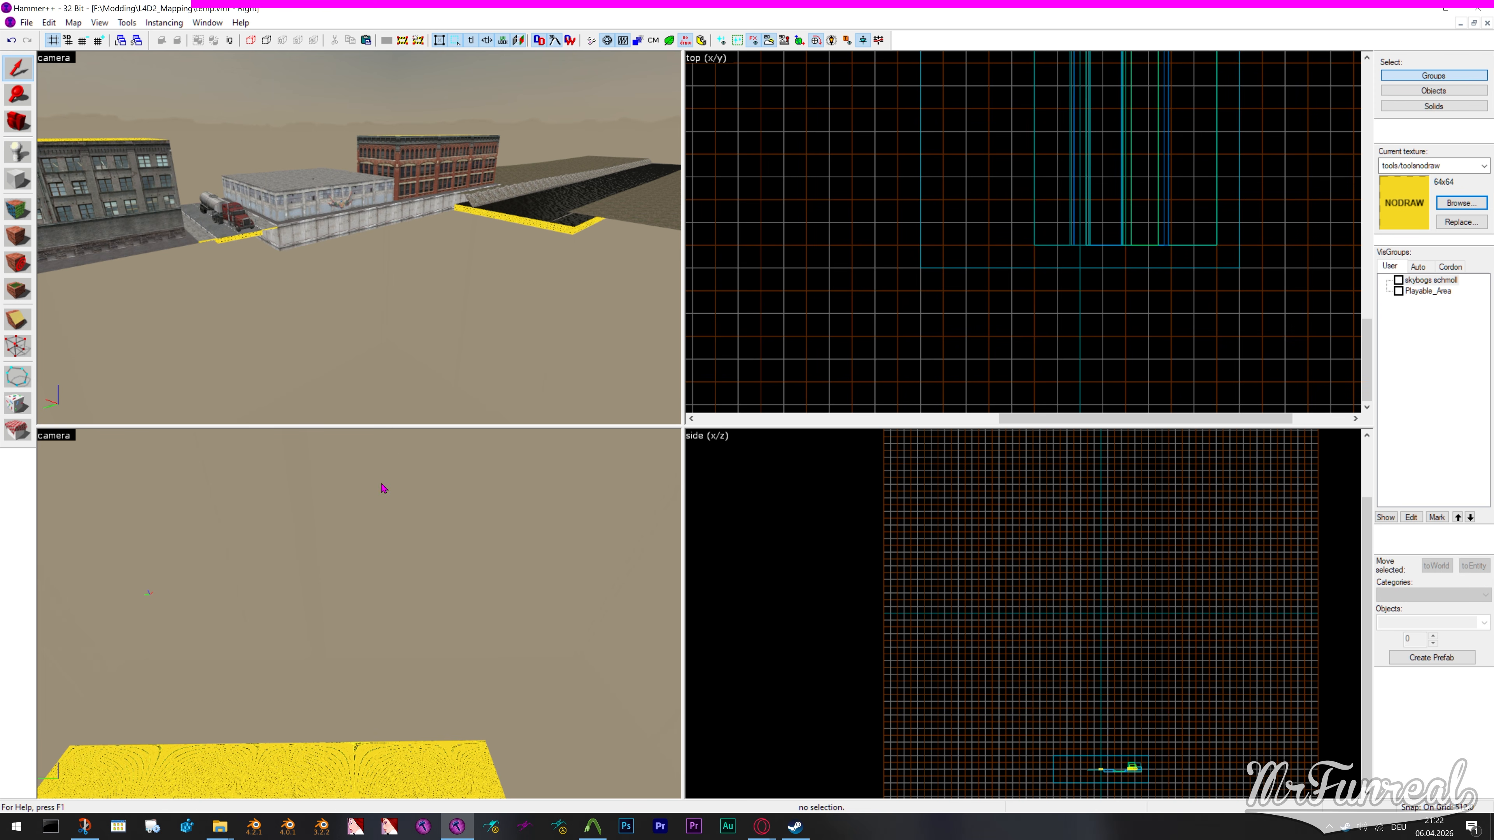
Select the large NODRAW block around the skybox scenery, copy it and clear the selection
{"action": "scroll", "coordinate": [375, 559], "scroll_direction": "down", "scroll_amount": 3}
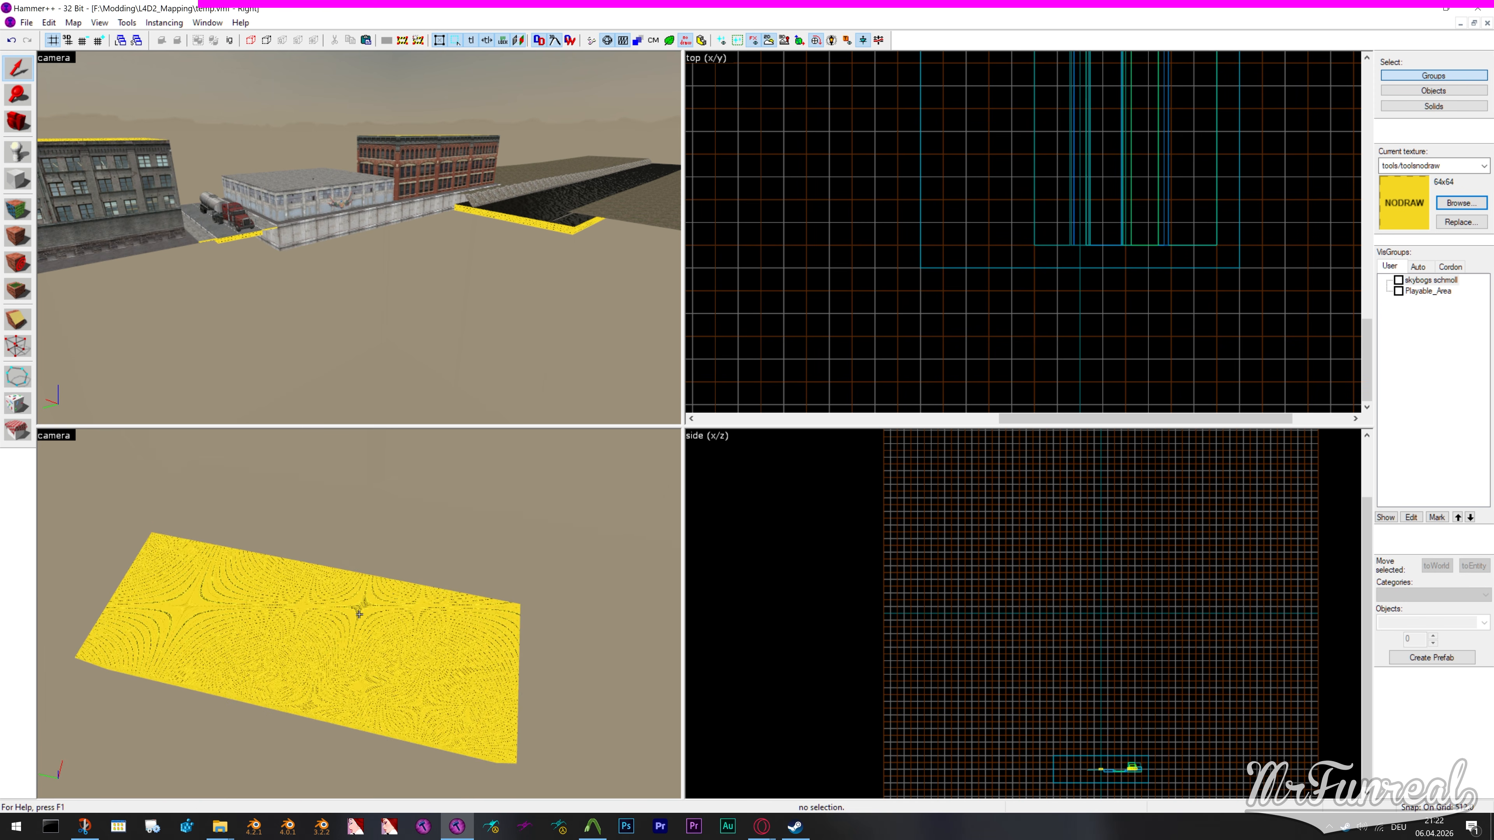
{"action": "left_click", "coordinate": [347, 621]}
{"action": "right_click", "coordinate": [1050, 214]}
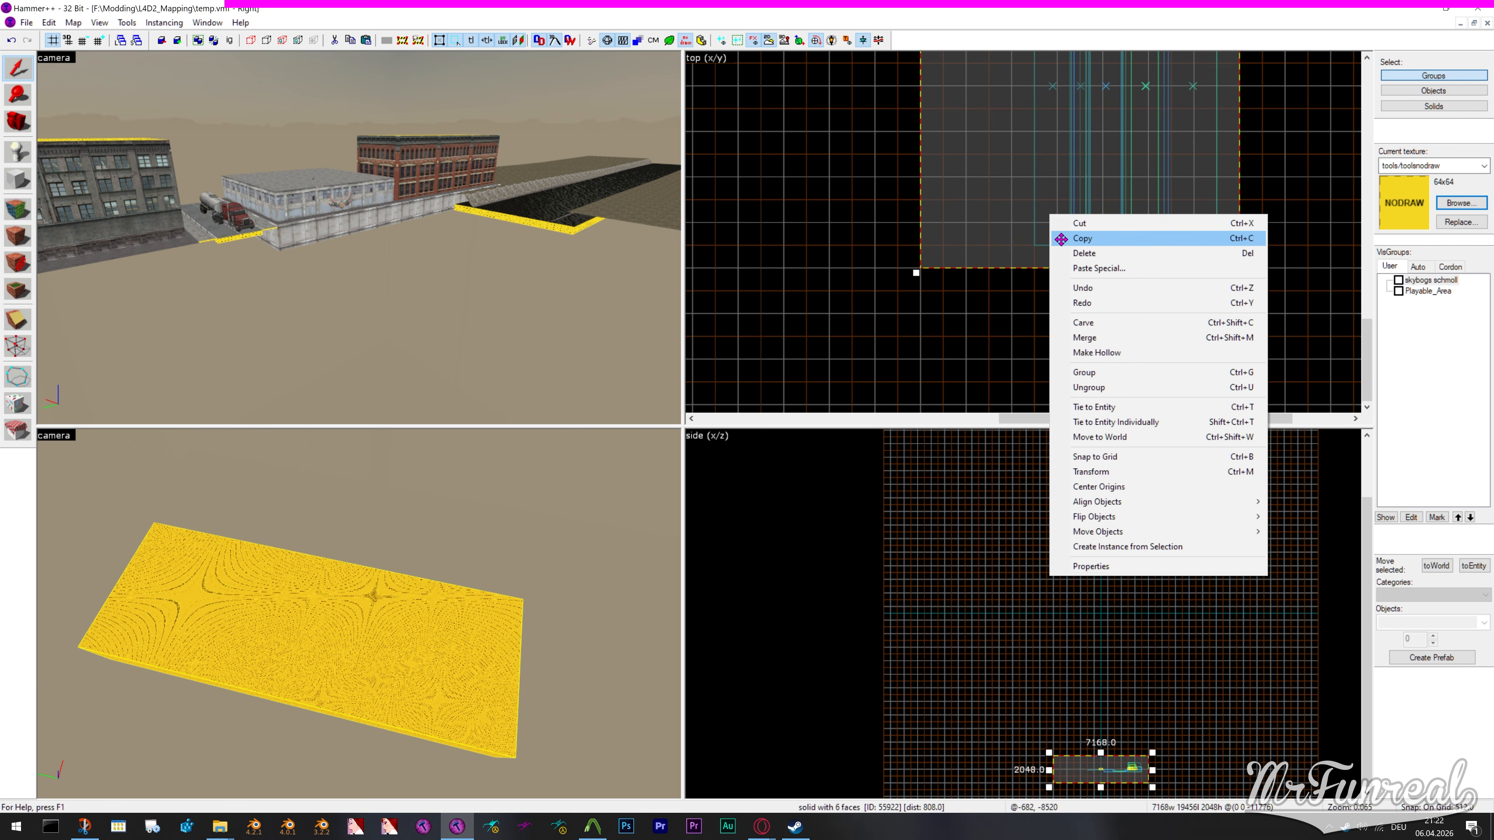
{"action": "left_click", "coordinate": [1098, 239]}
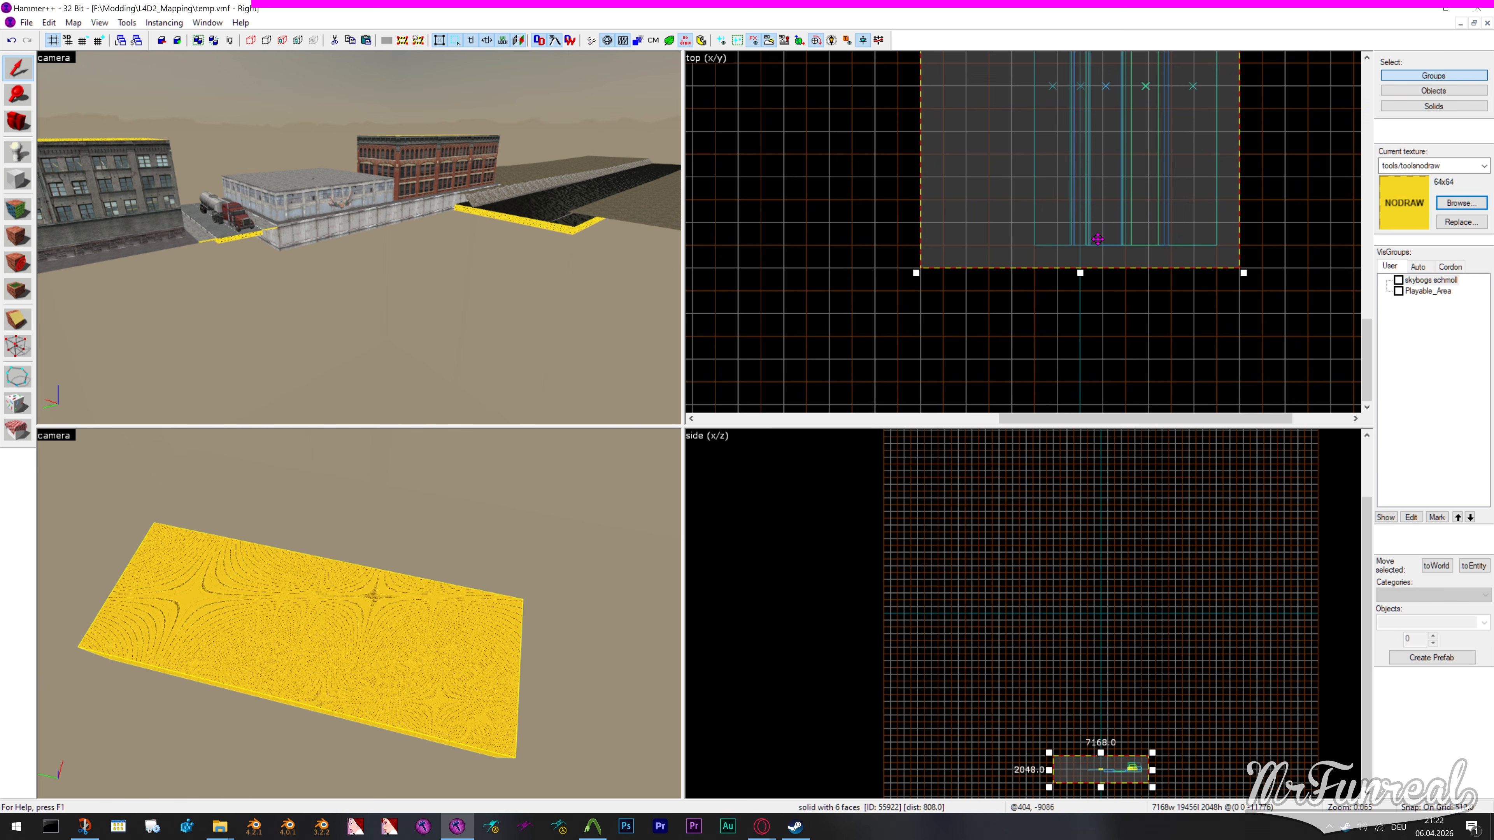
{"action": "left_click", "coordinate": [1084, 324]}
Select the roadside bollards and the tanker truck's props together with the NODRAW block and group them
{"action": "key", "text": "z"}
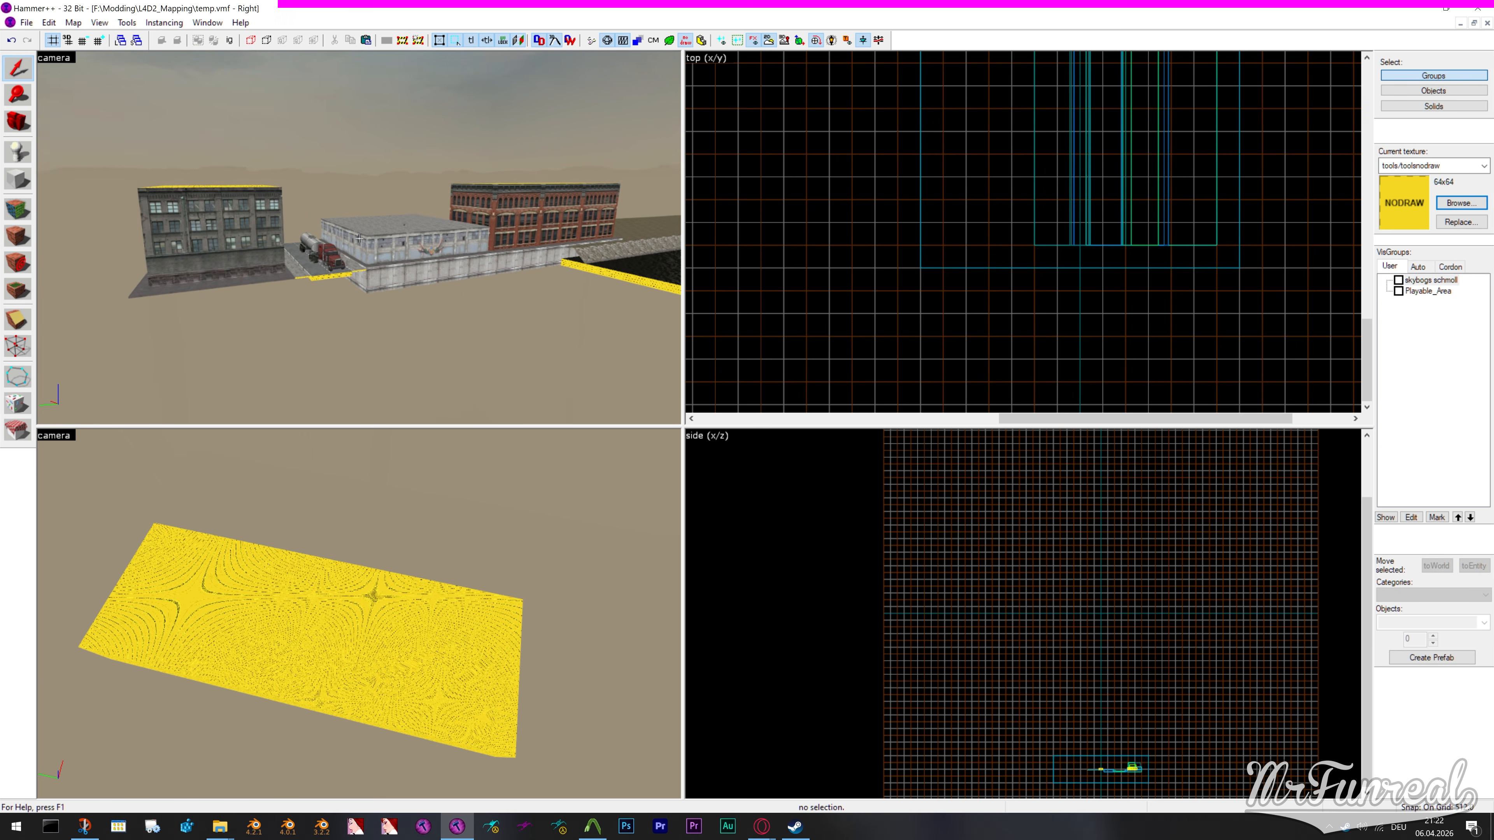
{"action": "key", "text": "w"}
{"action": "key", "text": "z"}
{"action": "left_click", "coordinate": [462, 232]}
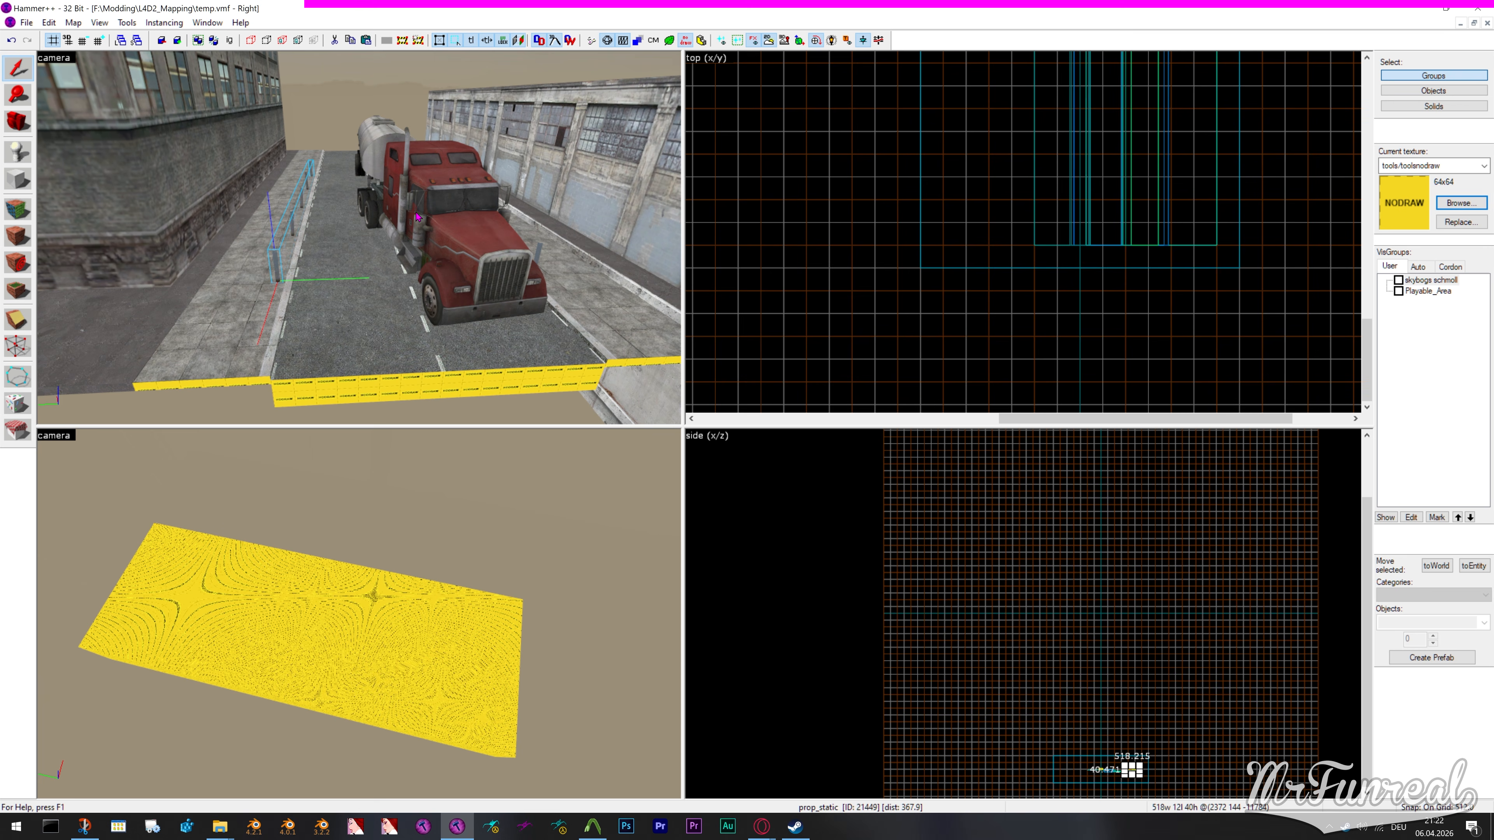
{"action": "left_click", "coordinate": [370, 144], "text": "ctrl"}
{"action": "key", "text": "d"}
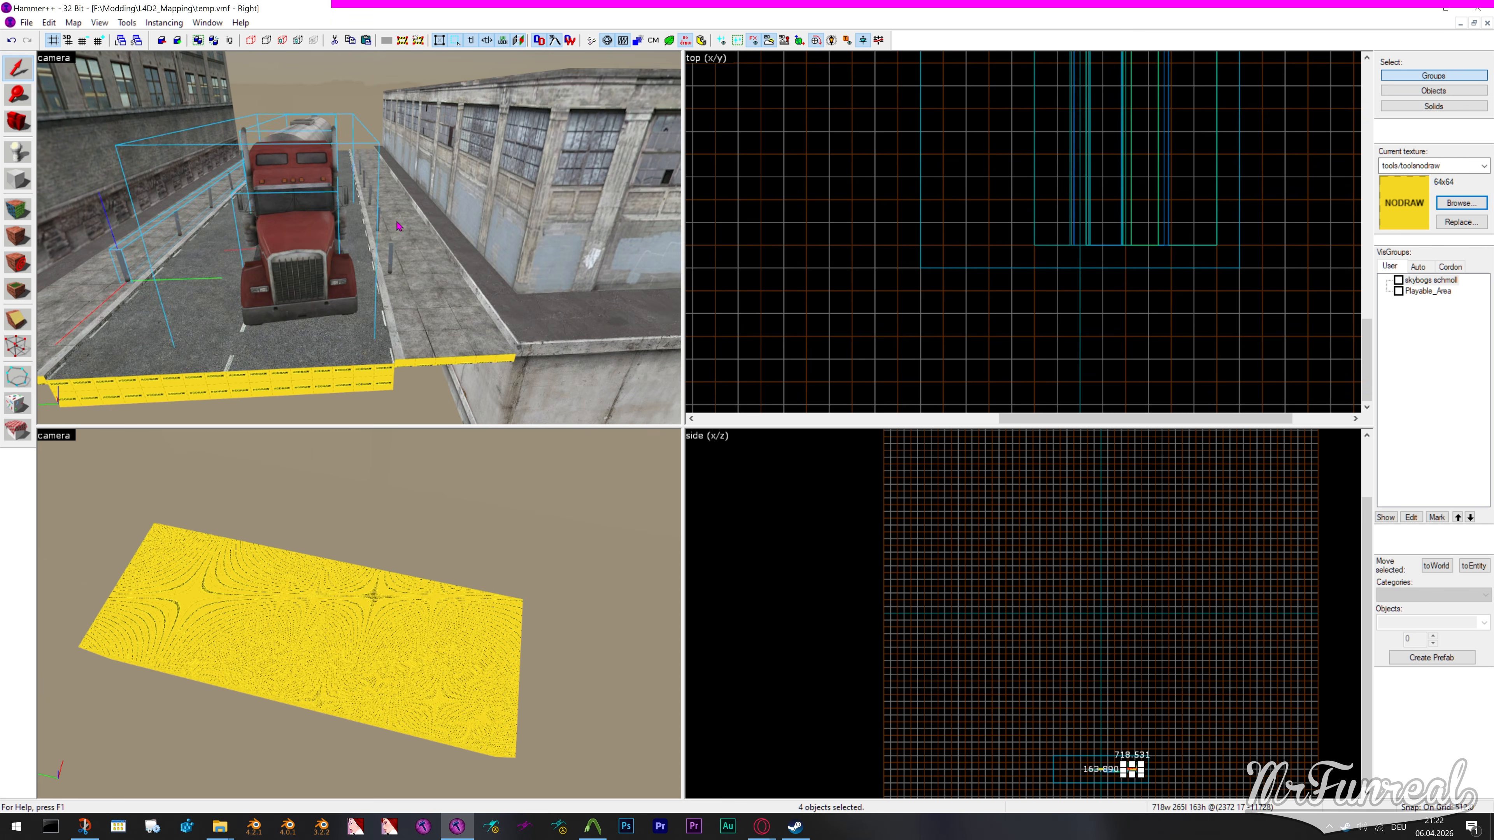
{"action": "left_click", "coordinate": [381, 598], "text": "ctrl"}
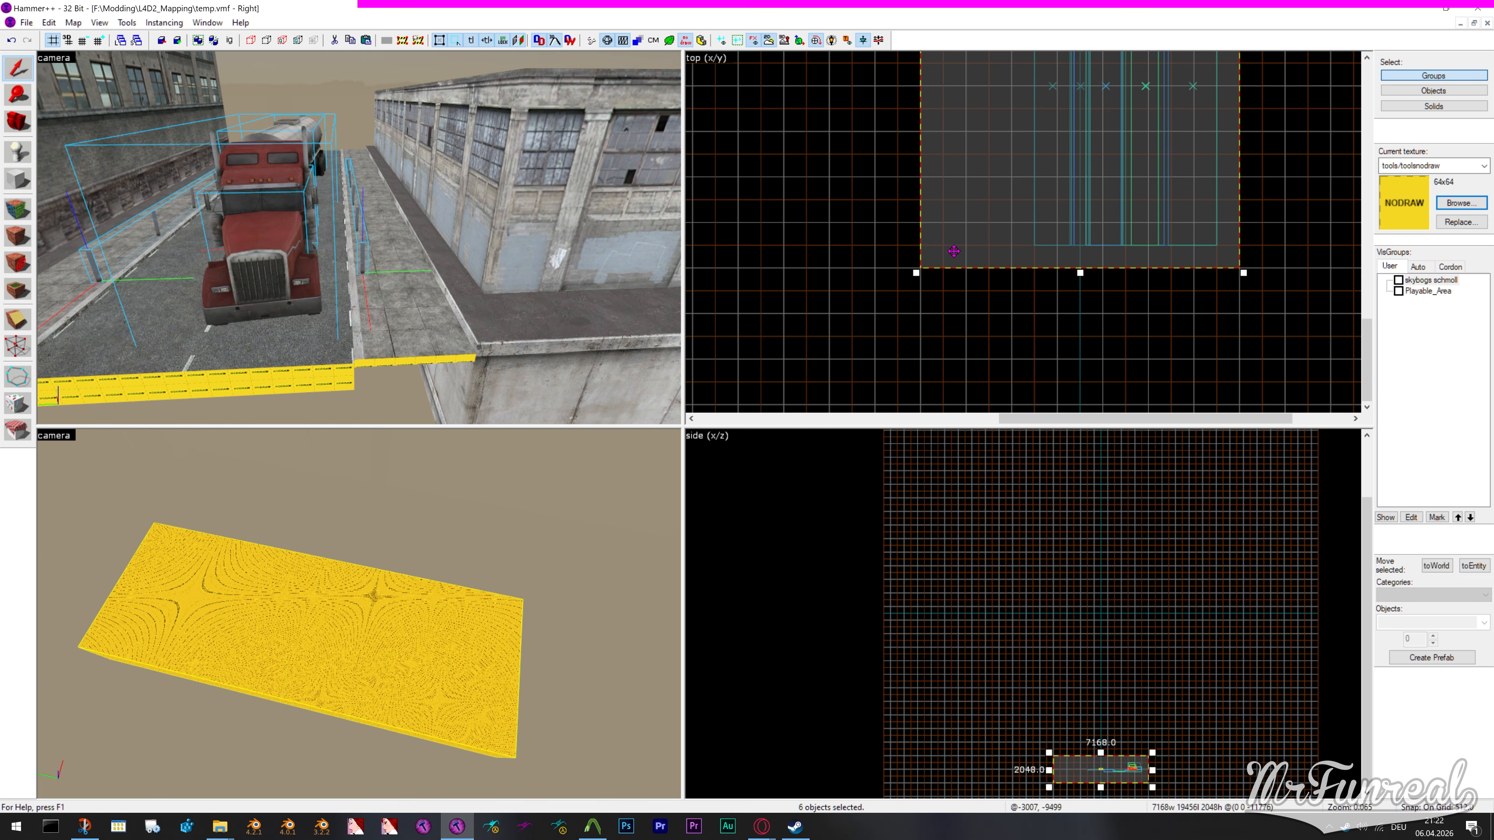
{"action": "right_click", "coordinate": [998, 220]}
{"action": "left_click", "coordinate": [1030, 372]}
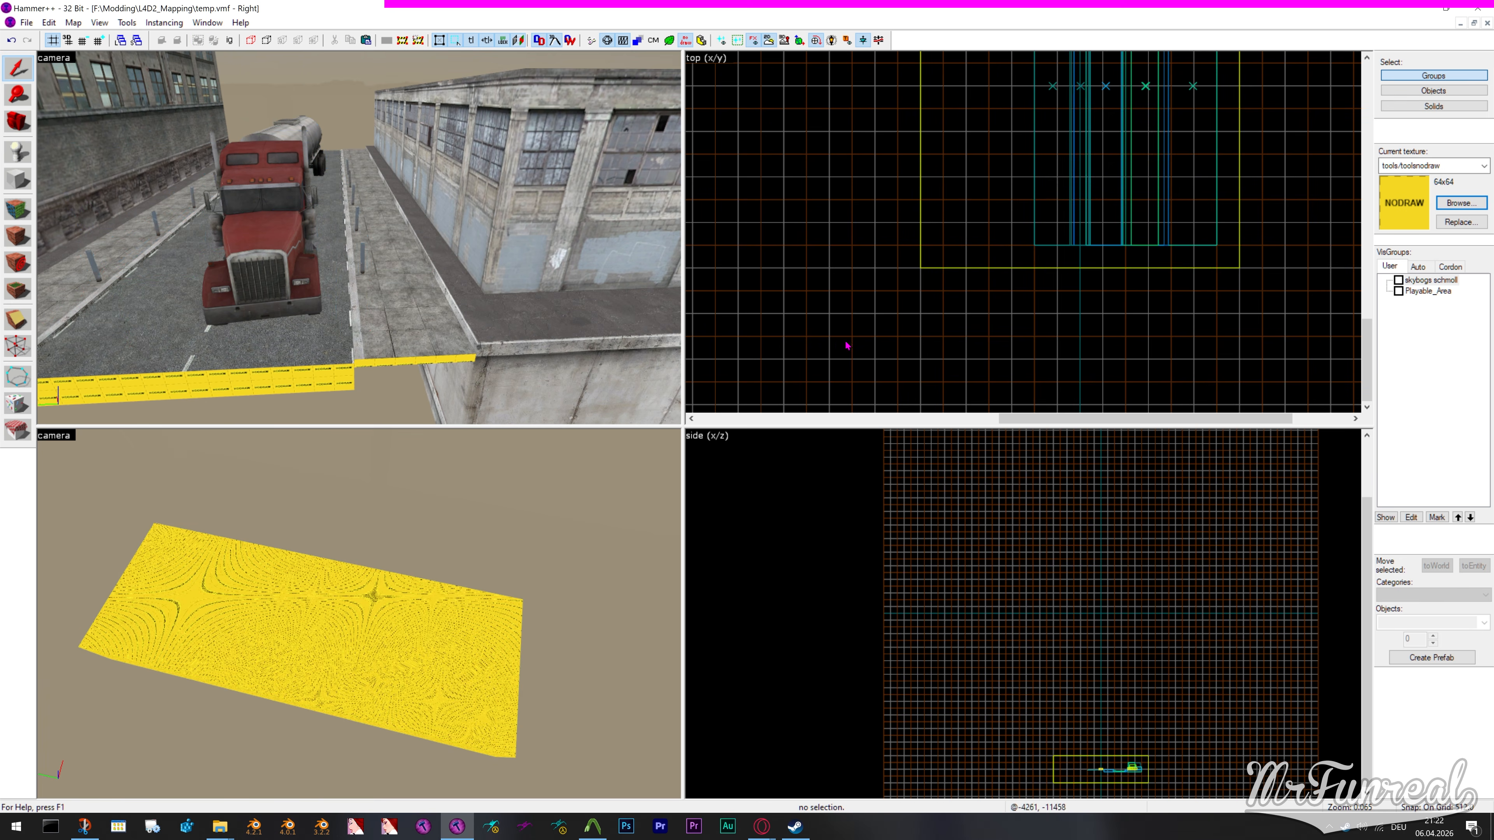
Build and compile the grouped tanker truck, roadside bollards and NODRAW block as a prop_static named Testmap/TEST with Propper++
{"action": "left_click", "coordinate": [377, 401]}
{"action": "left_click", "coordinate": [430, 482]}
{"action": "left_click", "coordinate": [377, 577]}
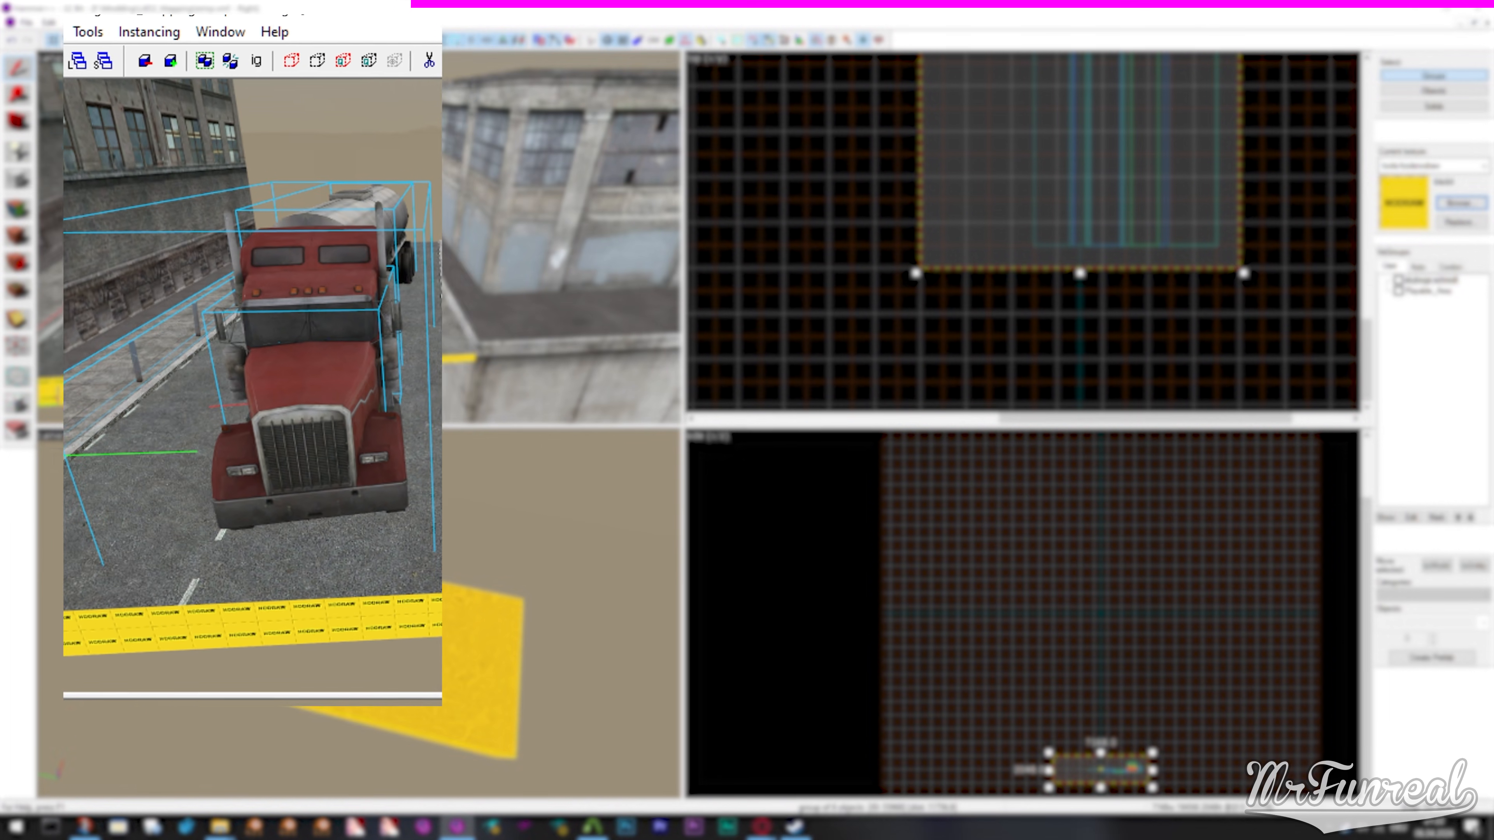
{"action": "left_click", "coordinate": [76, 36]}
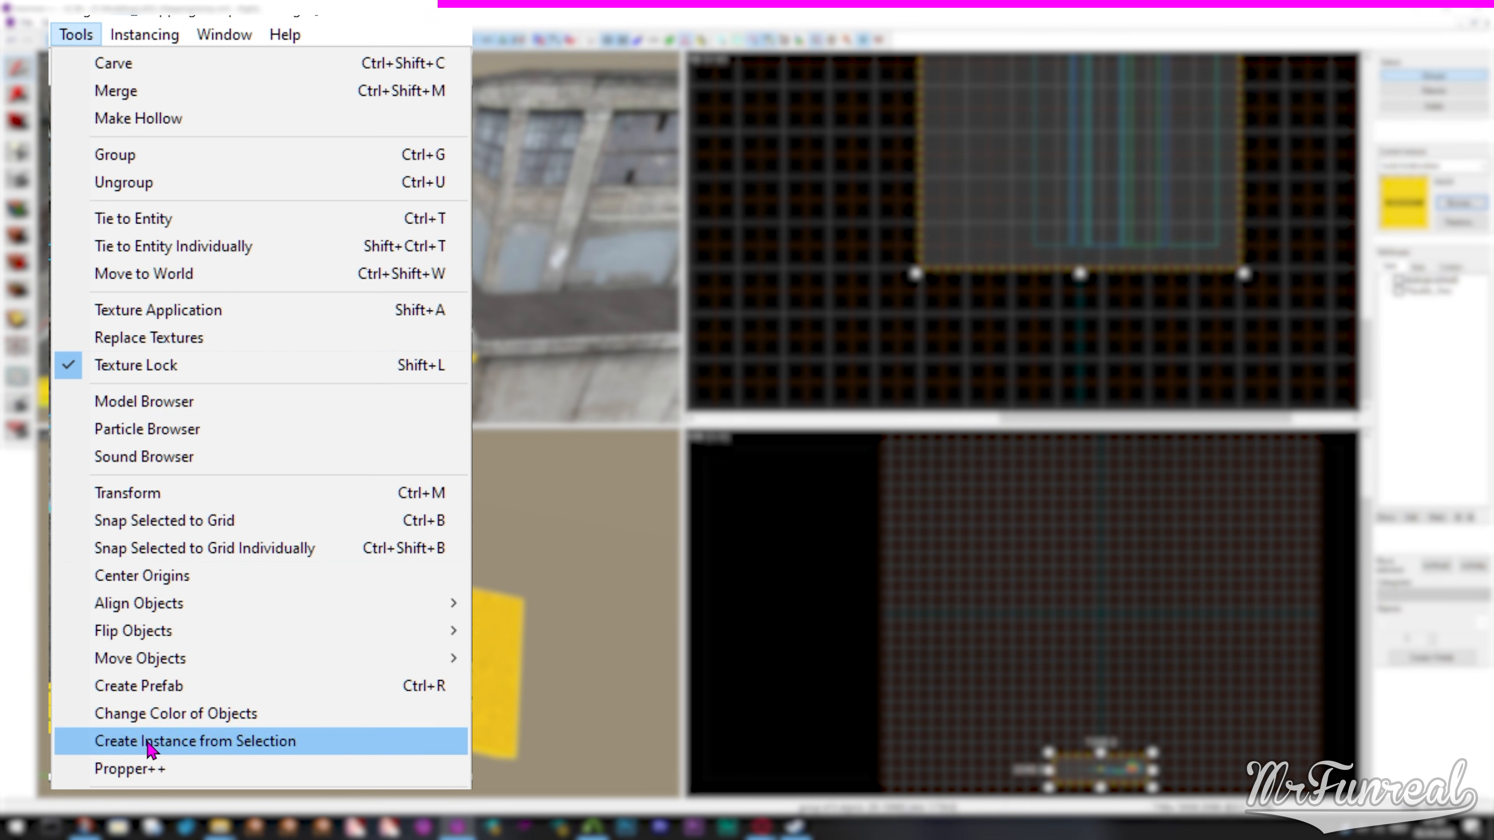
{"action": "left_click", "coordinate": [131, 770]}
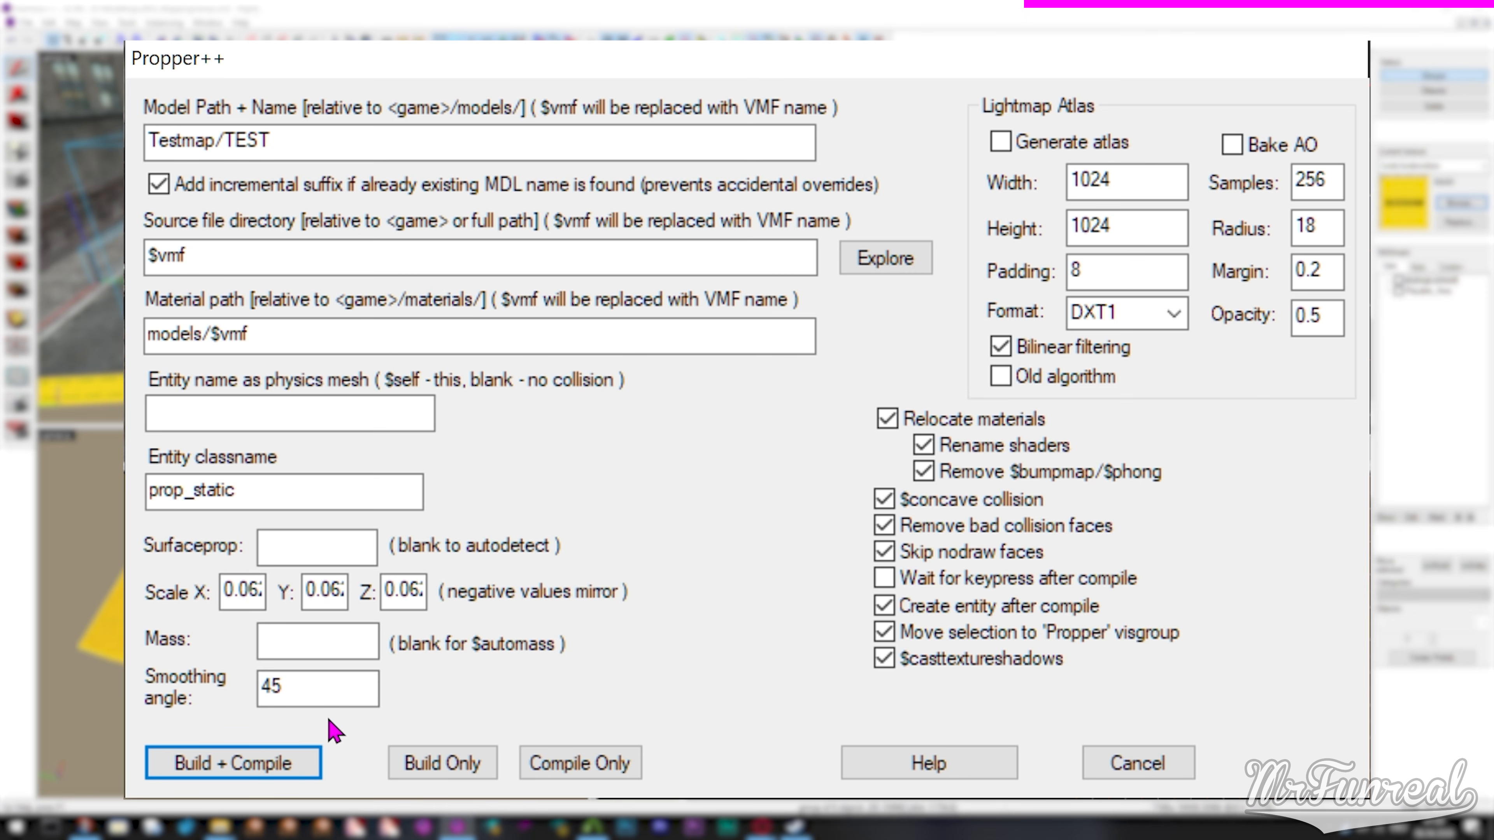
{"action": "left_click", "coordinate": [223, 765]}
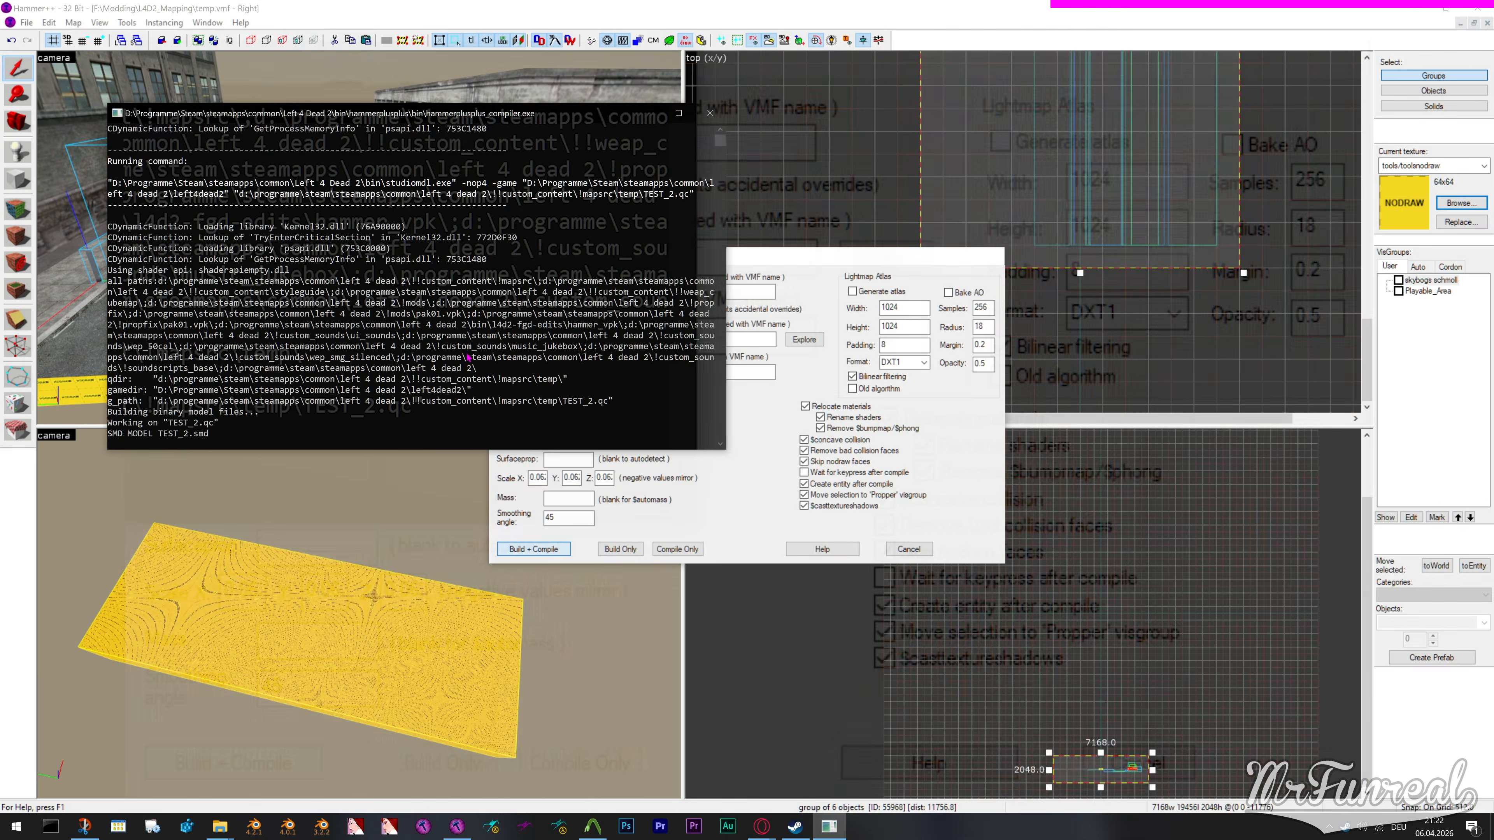
Paste one copy of the NODRAW block at its original centre and group it with the bollards along the car-filled road
{"action": "key", "text": "z"}
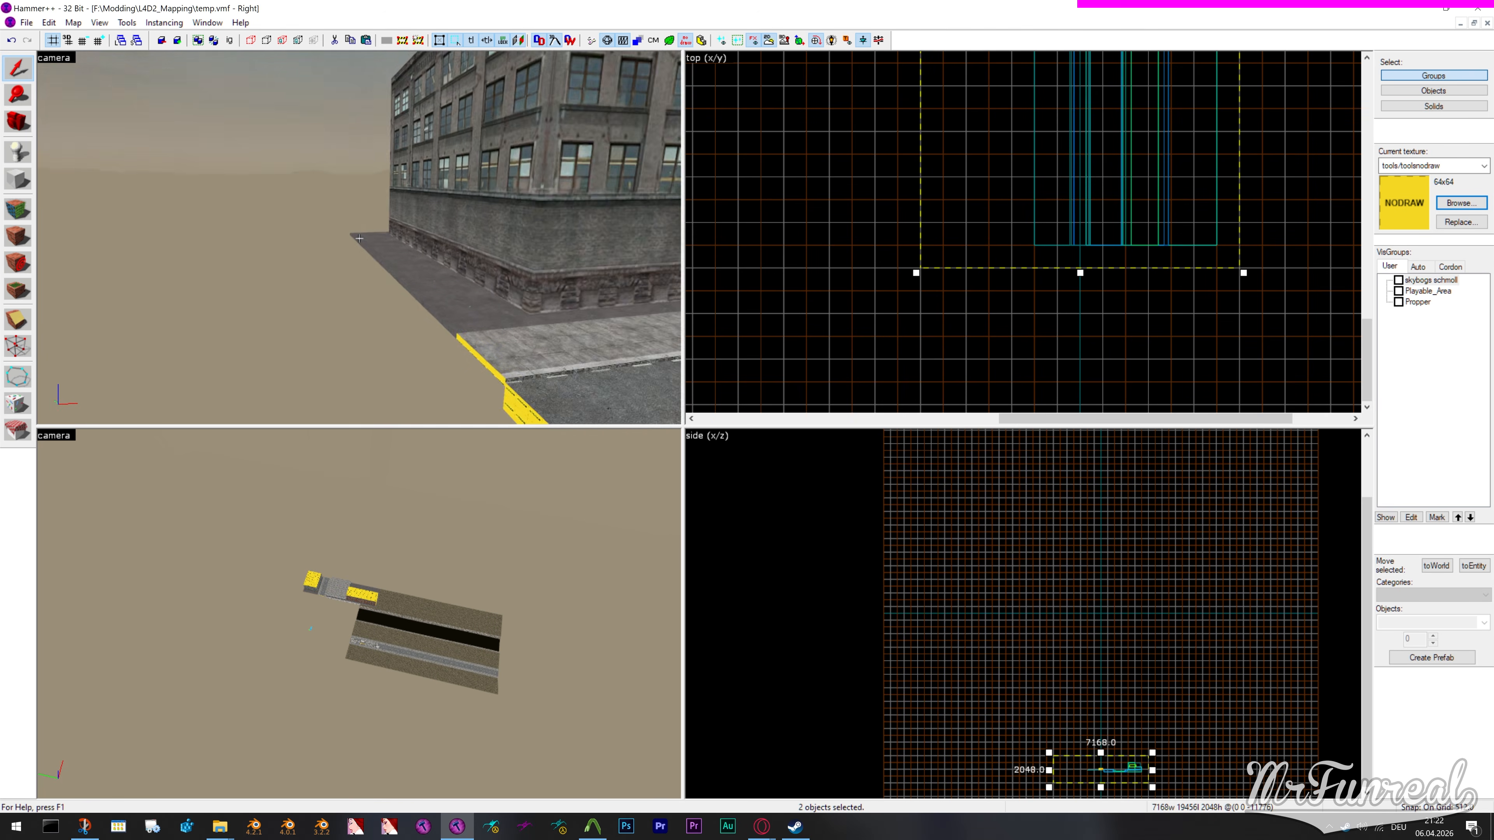
{"action": "key", "text": "w"}
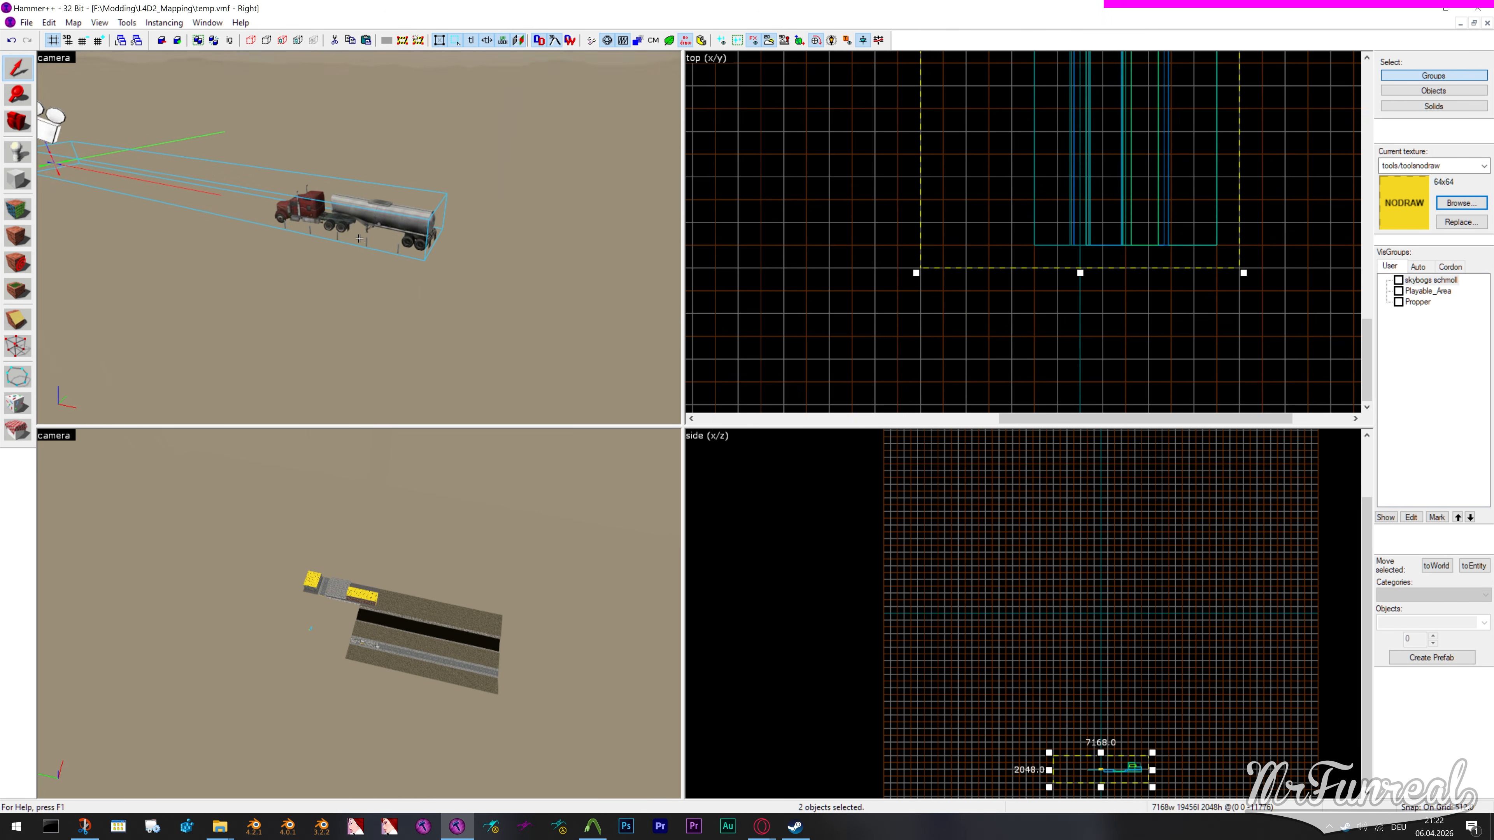
{"action": "key", "text": "w"}
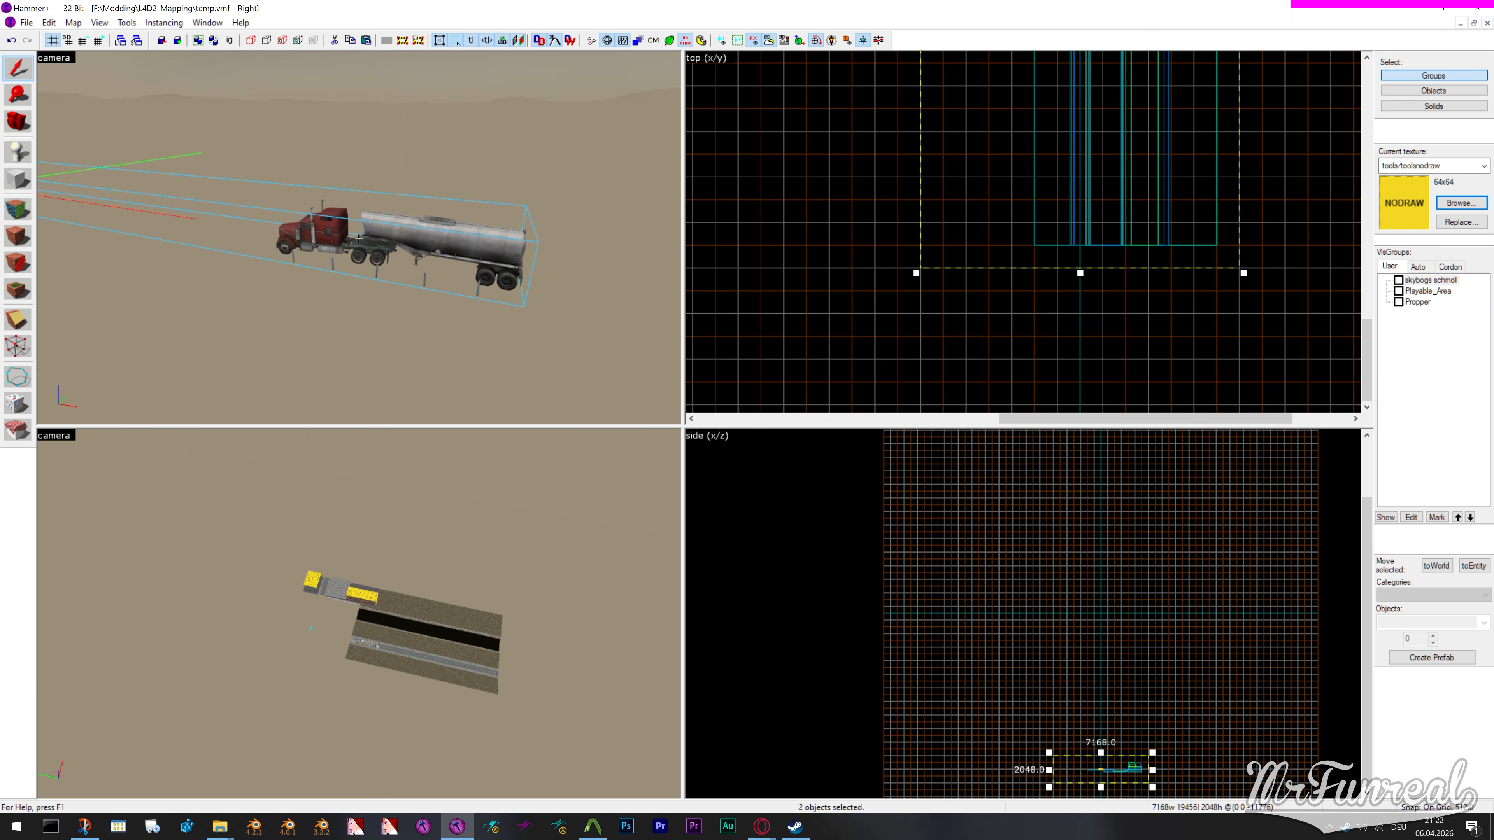
{"action": "scroll", "coordinate": [359, 238], "scroll_direction": "up", "scroll_amount": 2}
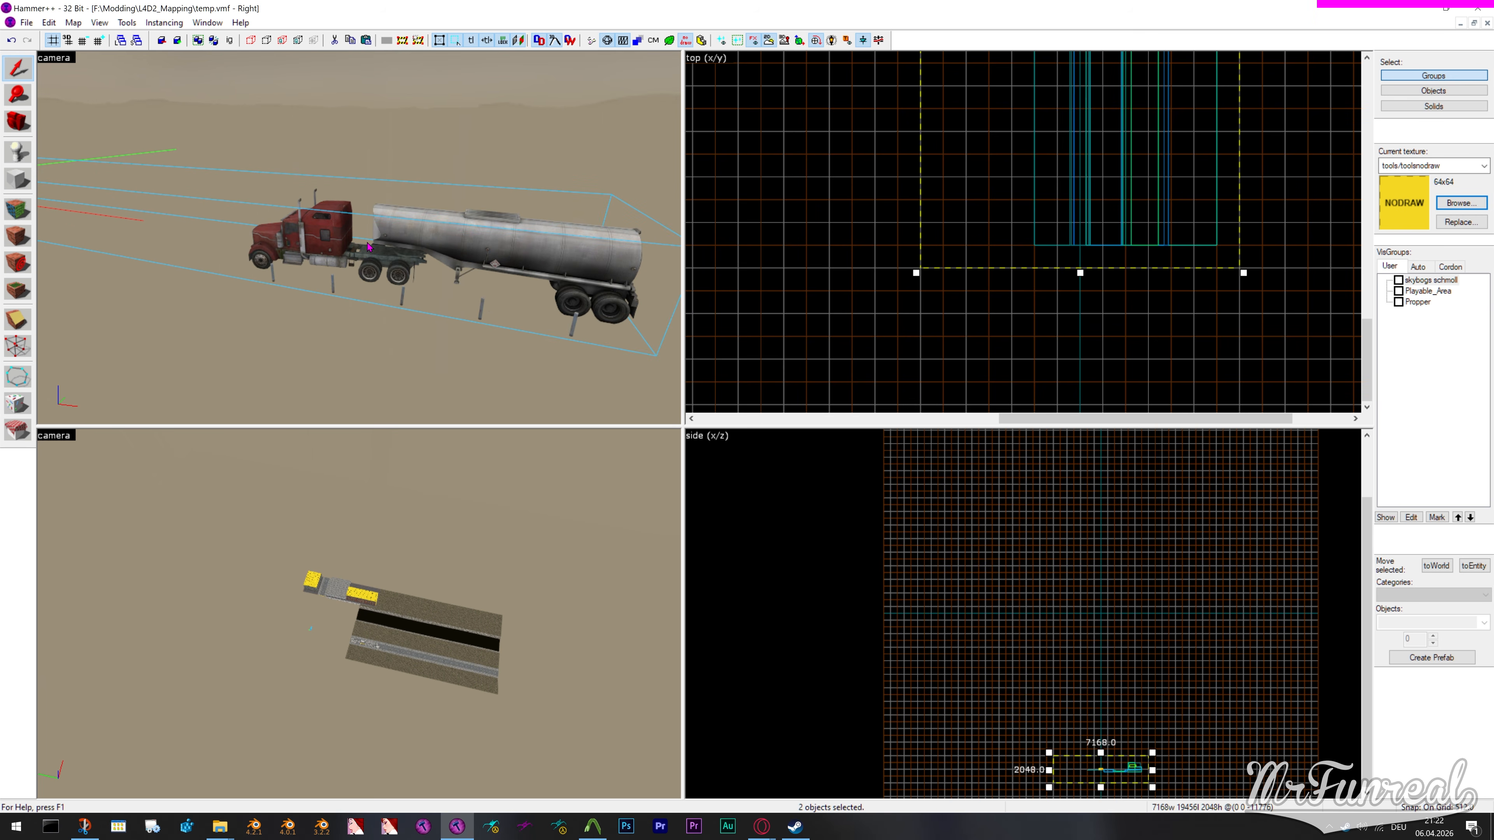
{"action": "left_click", "coordinate": [741, 325]}
{"action": "right_click", "coordinate": [977, 323]}
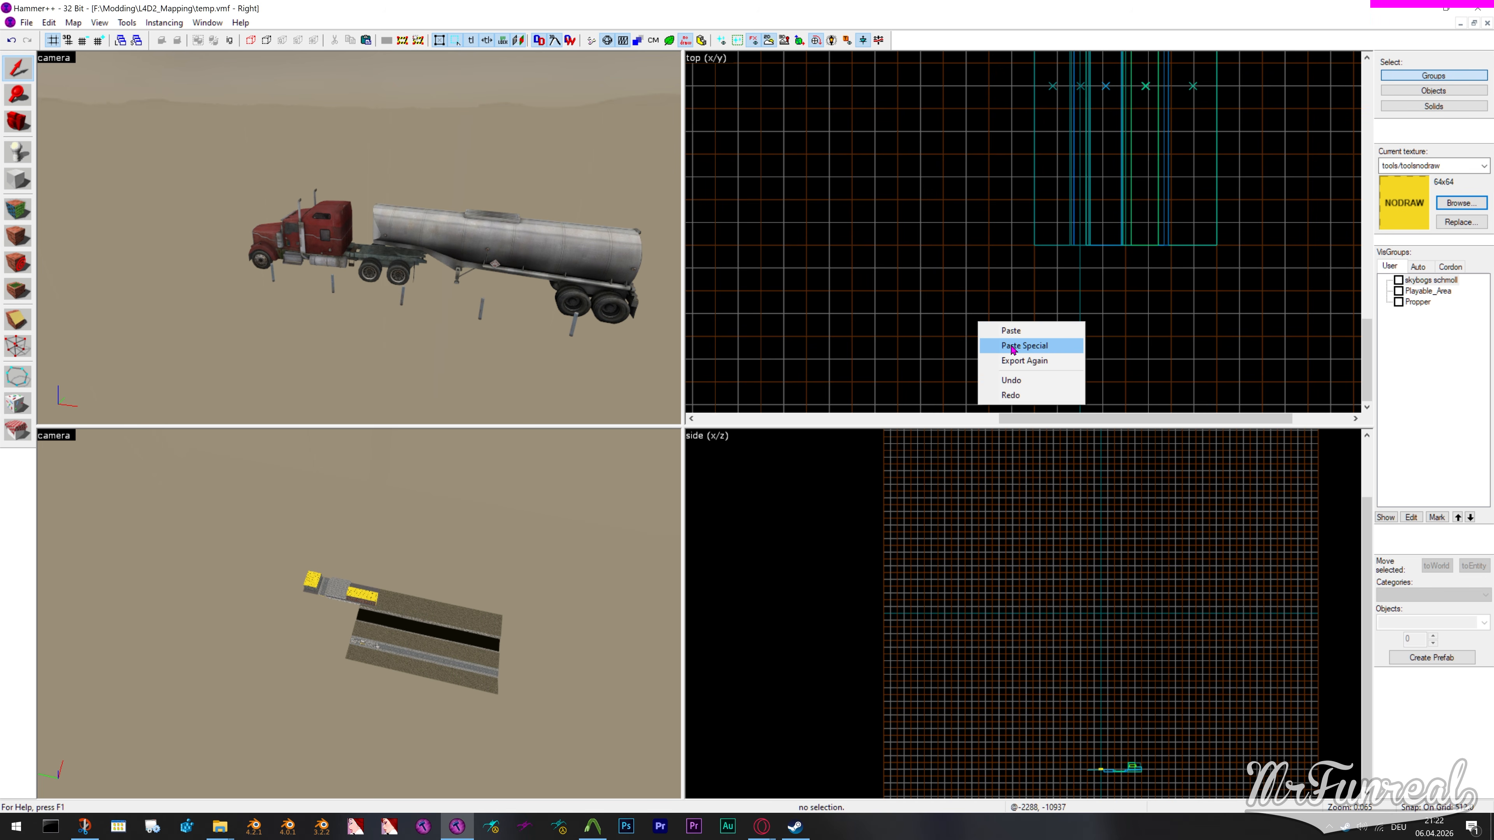
{"action": "left_click", "coordinate": [1013, 350]}
{"action": "left_click", "coordinate": [771, 510]}
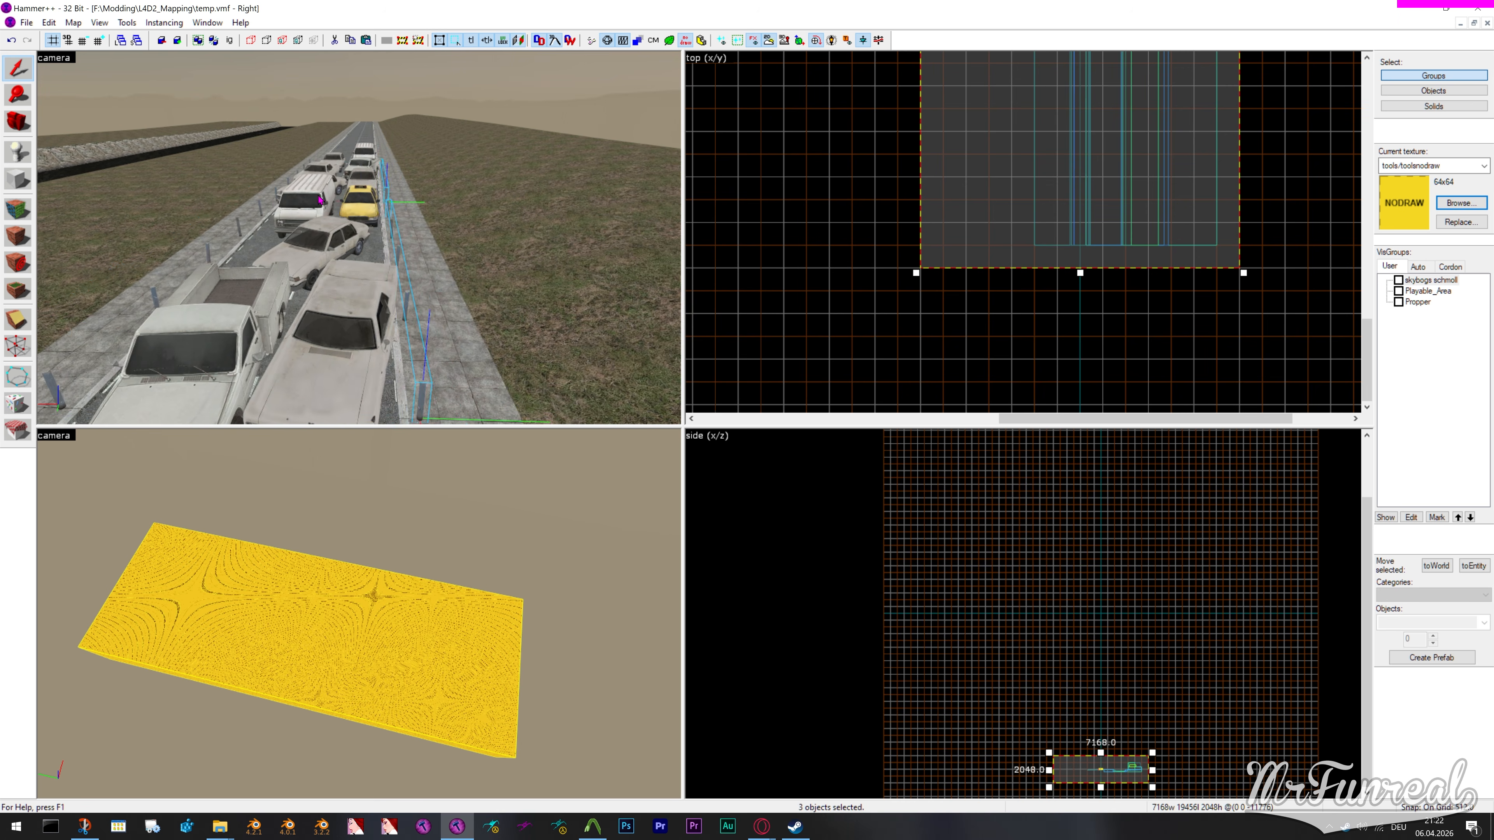
{"action": "right_click", "coordinate": [962, 183]}
{"action": "left_click", "coordinate": [1003, 343]}
Build and compile the group of bollards beside the car row as a static prop with Propper++
{"action": "left_click", "coordinate": [794, 338]}
{"action": "left_click", "coordinate": [367, 654]}
{"action": "left_click", "coordinate": [126, 22]}
{"action": "left_click", "coordinate": [170, 400]}
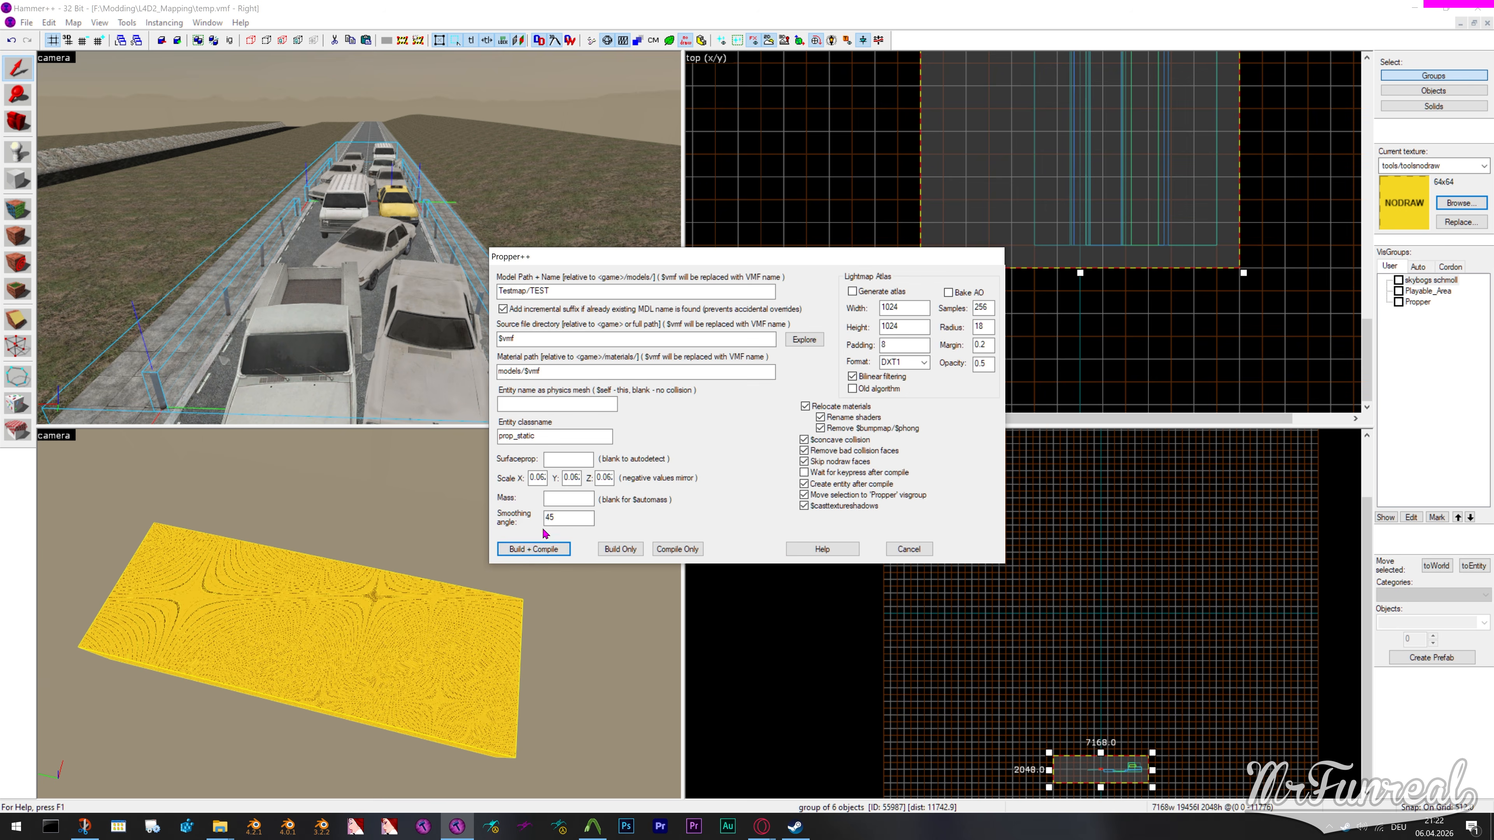
{"action": "left_click", "coordinate": [534, 549]}
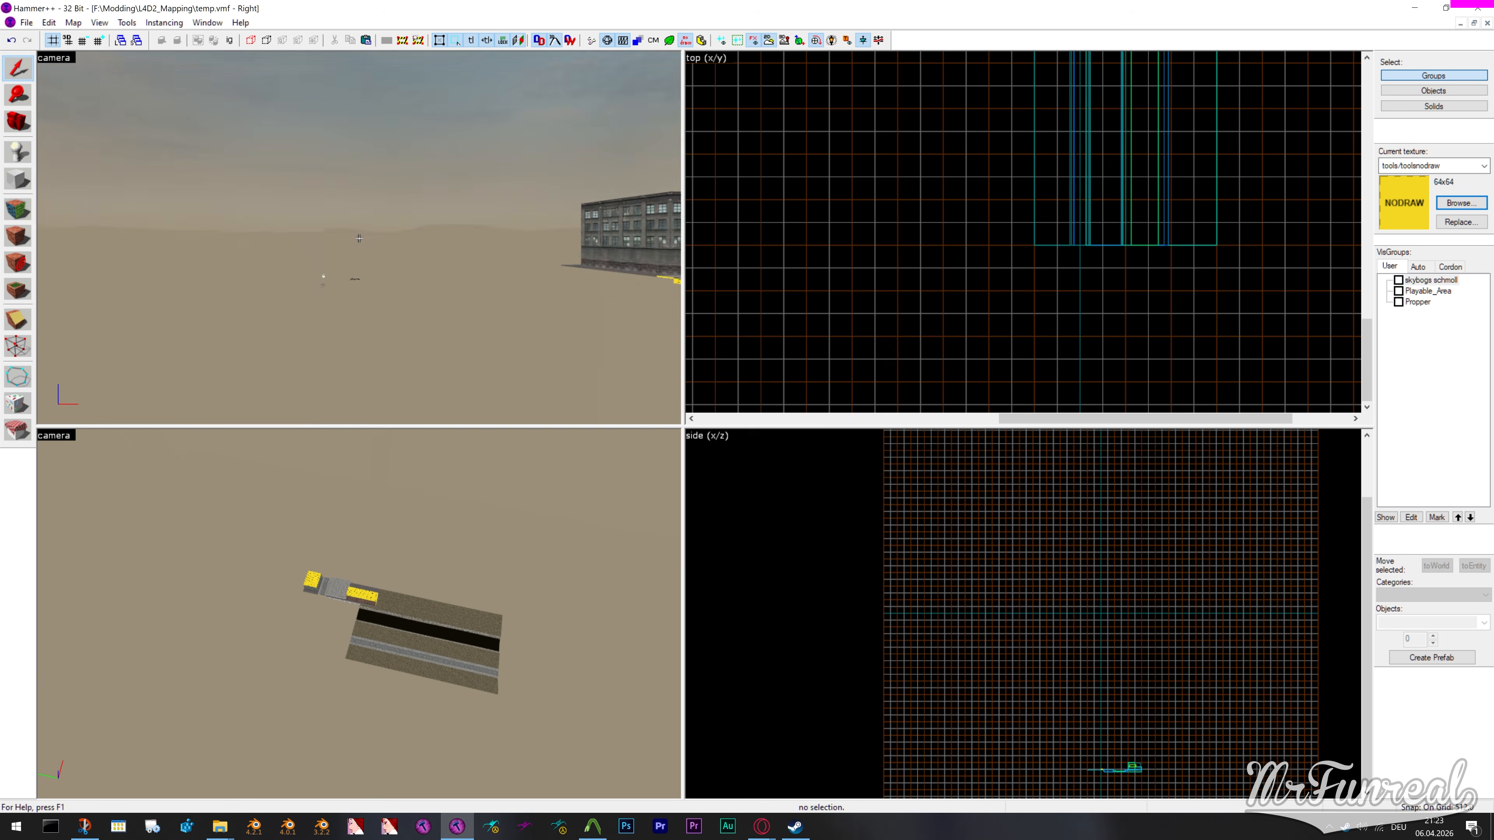
Paste another NODRAW block at the original centre and compile it with the road and sidewalk brushes using Propper++
{"action": "right_click", "coordinate": [870, 323]}
{"action": "left_click", "coordinate": [909, 345]}
{"action": "left_click", "coordinate": [771, 510]}
{"action": "left_click", "coordinate": [432, 315], "text": "ctrl"}
{"action": "left_click", "coordinate": [127, 23]}
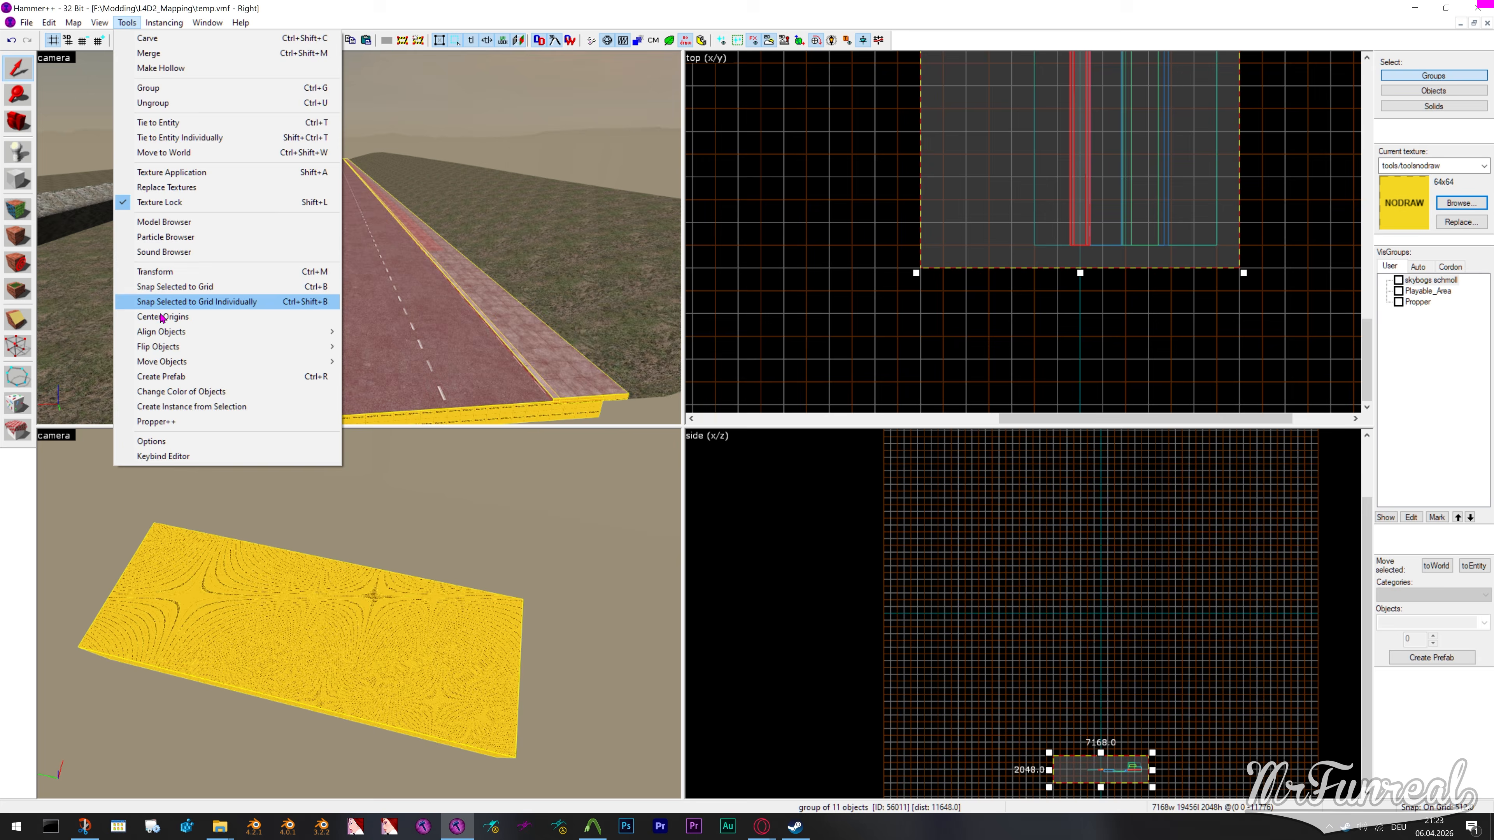
{"action": "left_click", "coordinate": [162, 420]}
{"action": "left_click", "coordinate": [534, 549]}
Hide the miniature compiled road, tanker truck and car-row models
{"action": "key", "text": "z"}
{"action": "key", "text": "z"}
{"action": "left_click", "coordinate": [316, 168]}
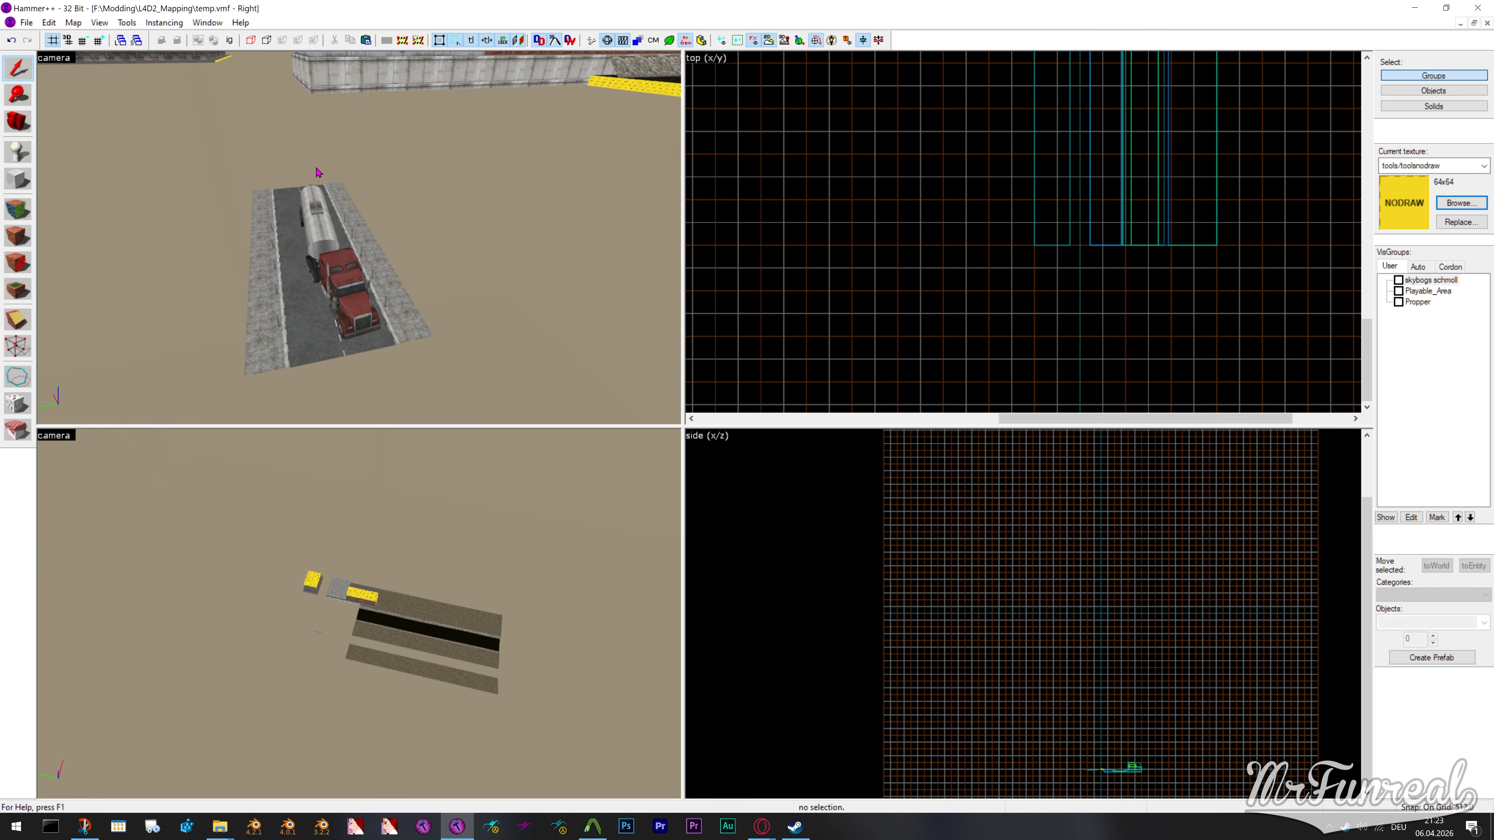
{"action": "key", "text": "z"}
{"action": "key", "text": "a"}
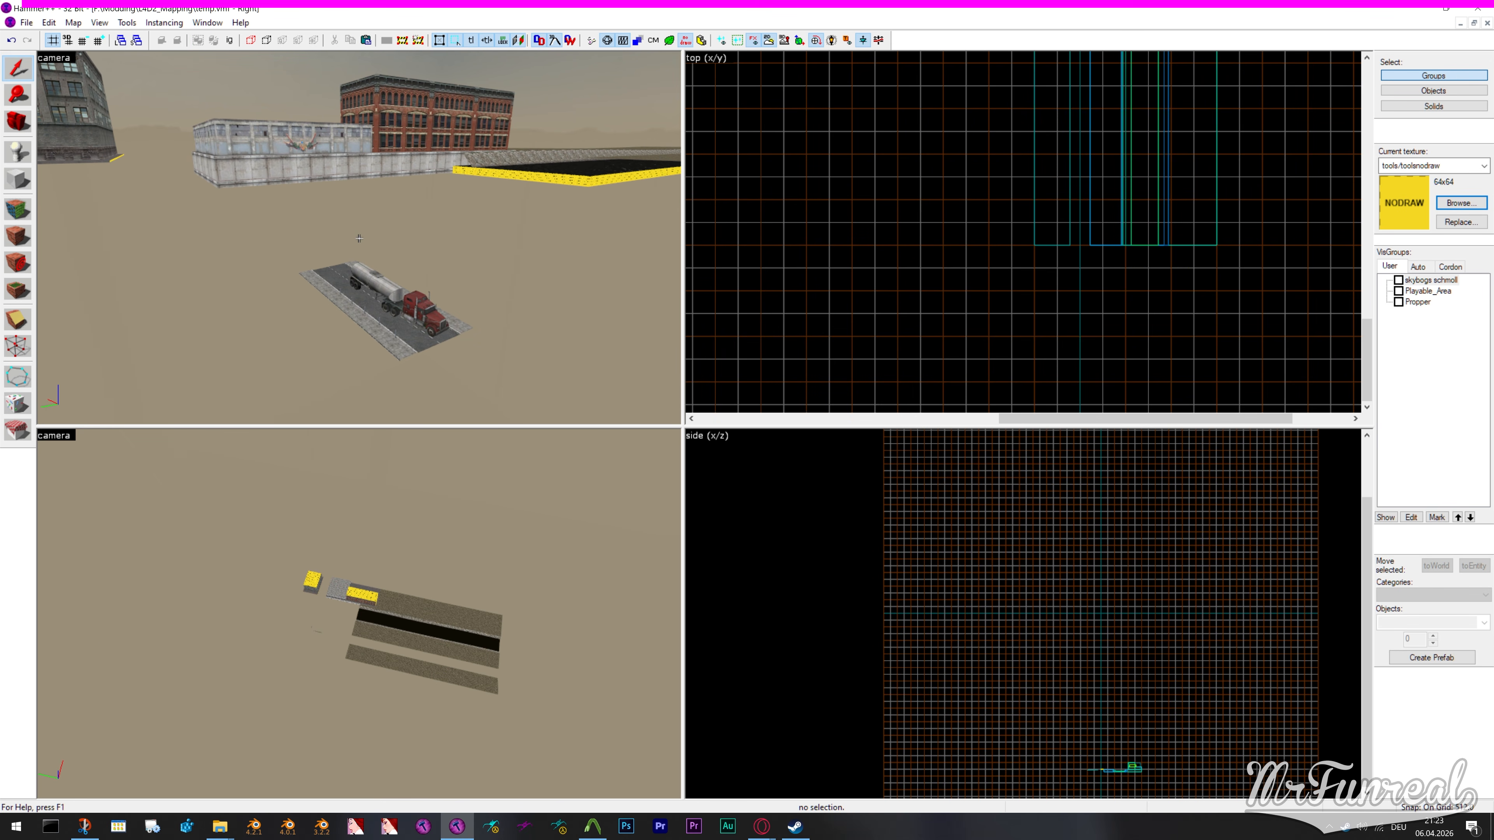
{"action": "left_click", "coordinate": [394, 336]}
{"action": "key", "text": "h"}
{"action": "key", "text": "z"}
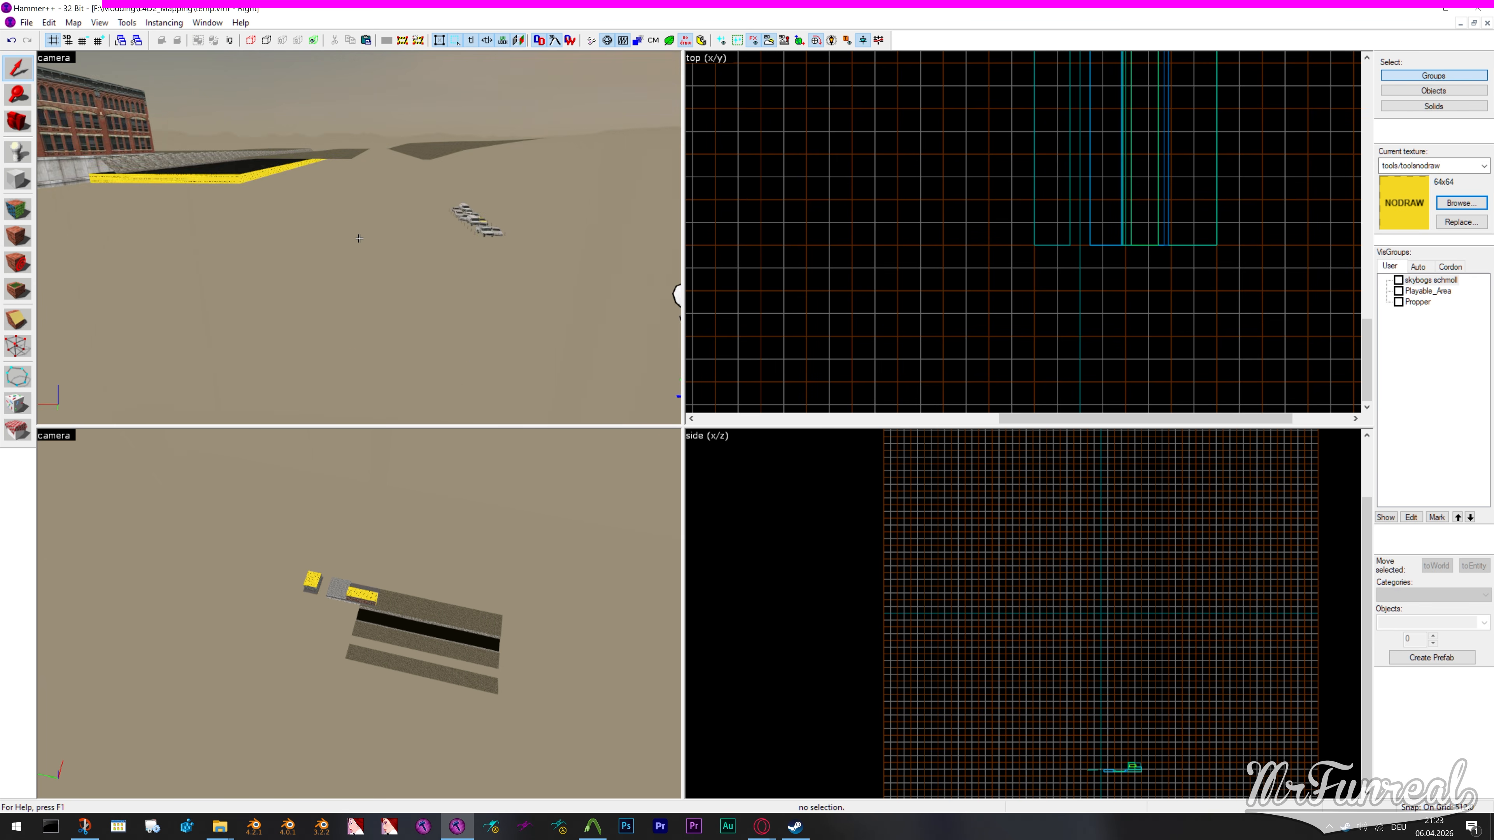
{"action": "key", "text": "z"}
{"action": "left_click", "coordinate": [287, 244]}
{"action": "left_click", "coordinate": [442, 292], "text": "ctrl"}
{"action": "key", "text": "h"}
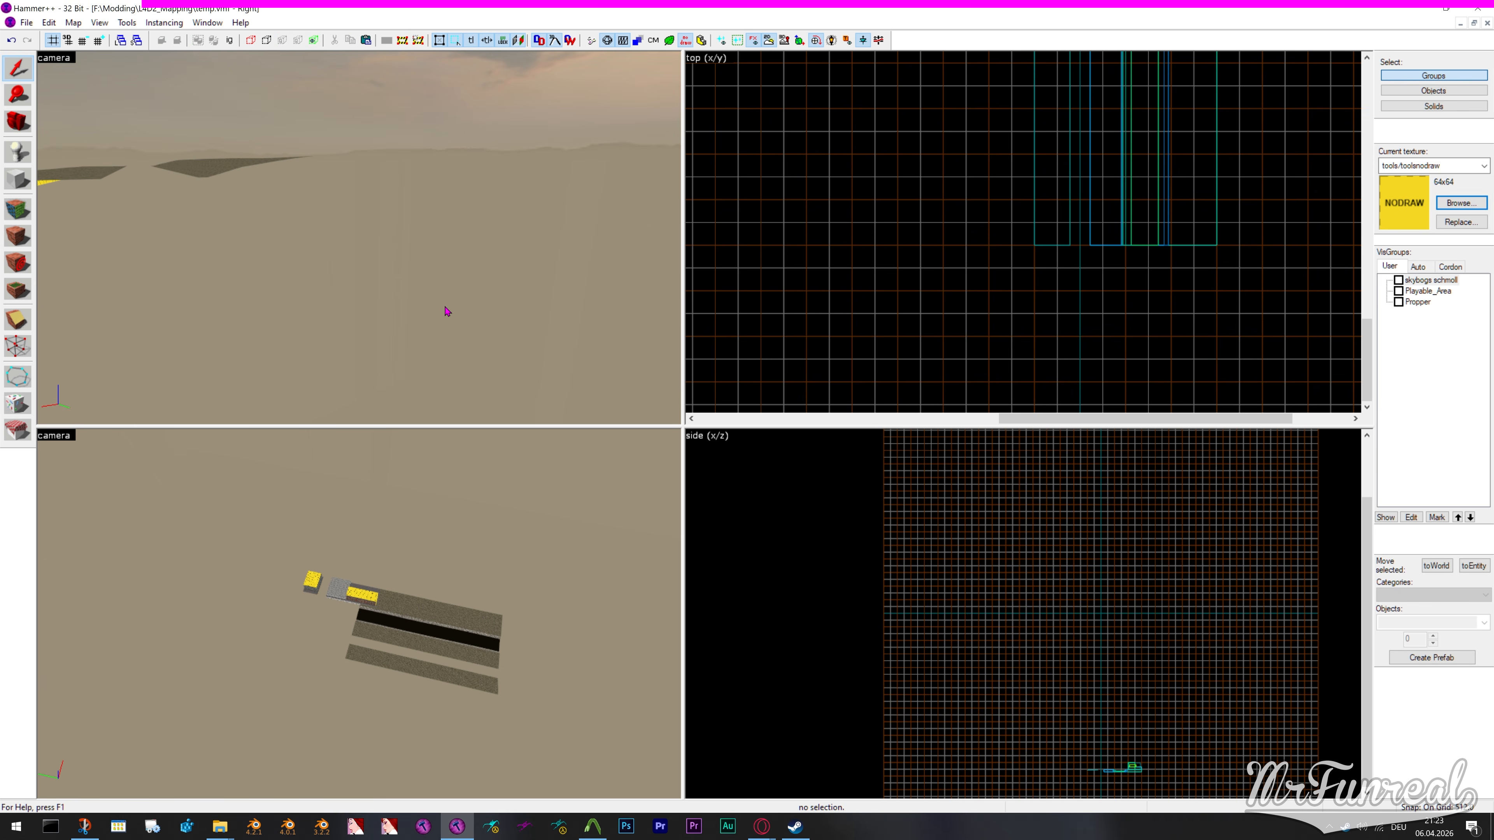
Paste one copy of the NODRAW block at its original centre and select it together with the remaining buildings and terrain
{"action": "key", "text": "z"}
{"action": "key", "text": "z"}
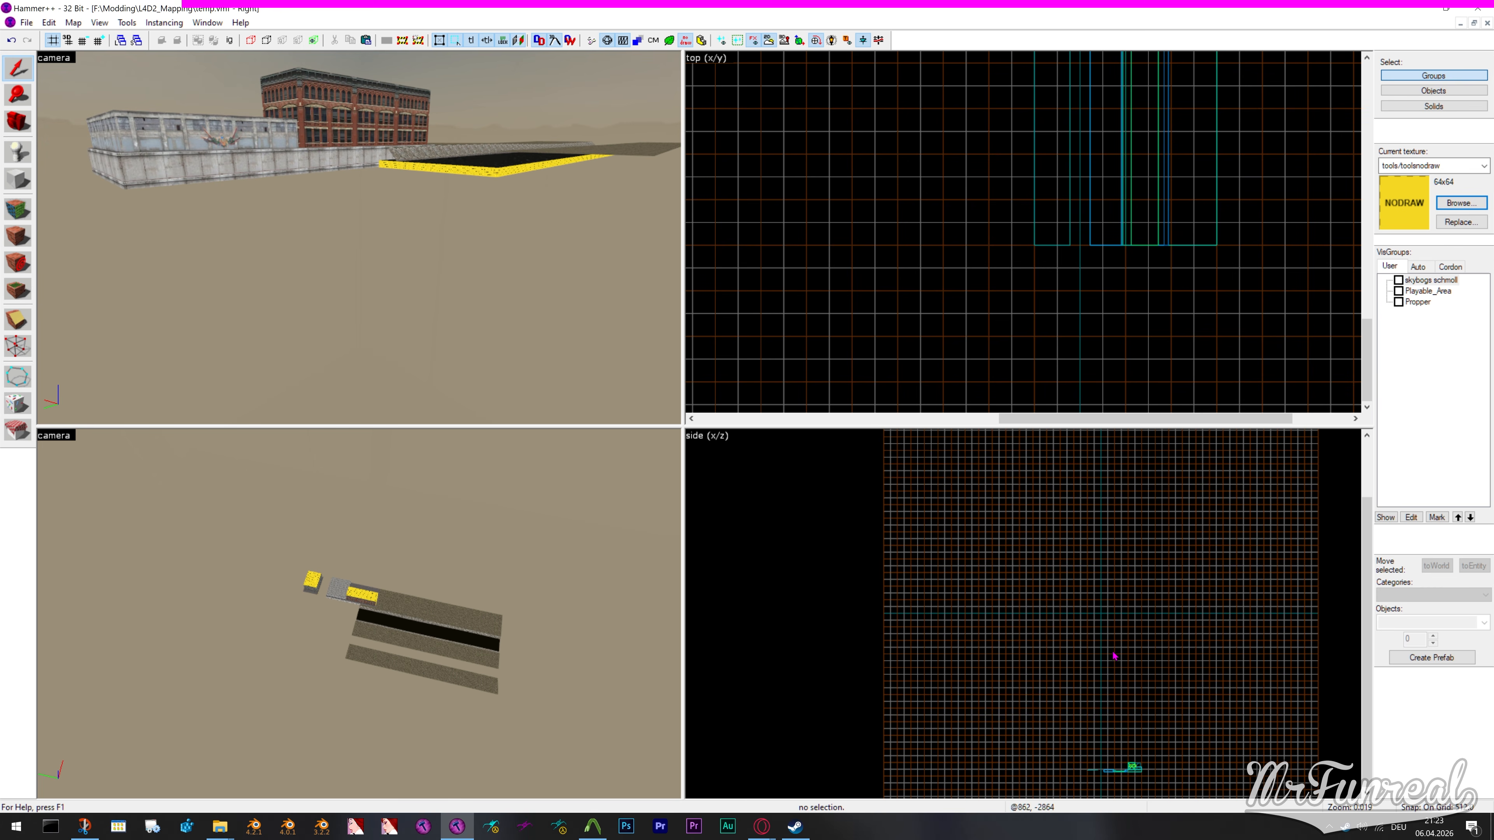
{"action": "right_click", "coordinate": [1059, 327]}
{"action": "left_click", "coordinate": [1088, 352]}
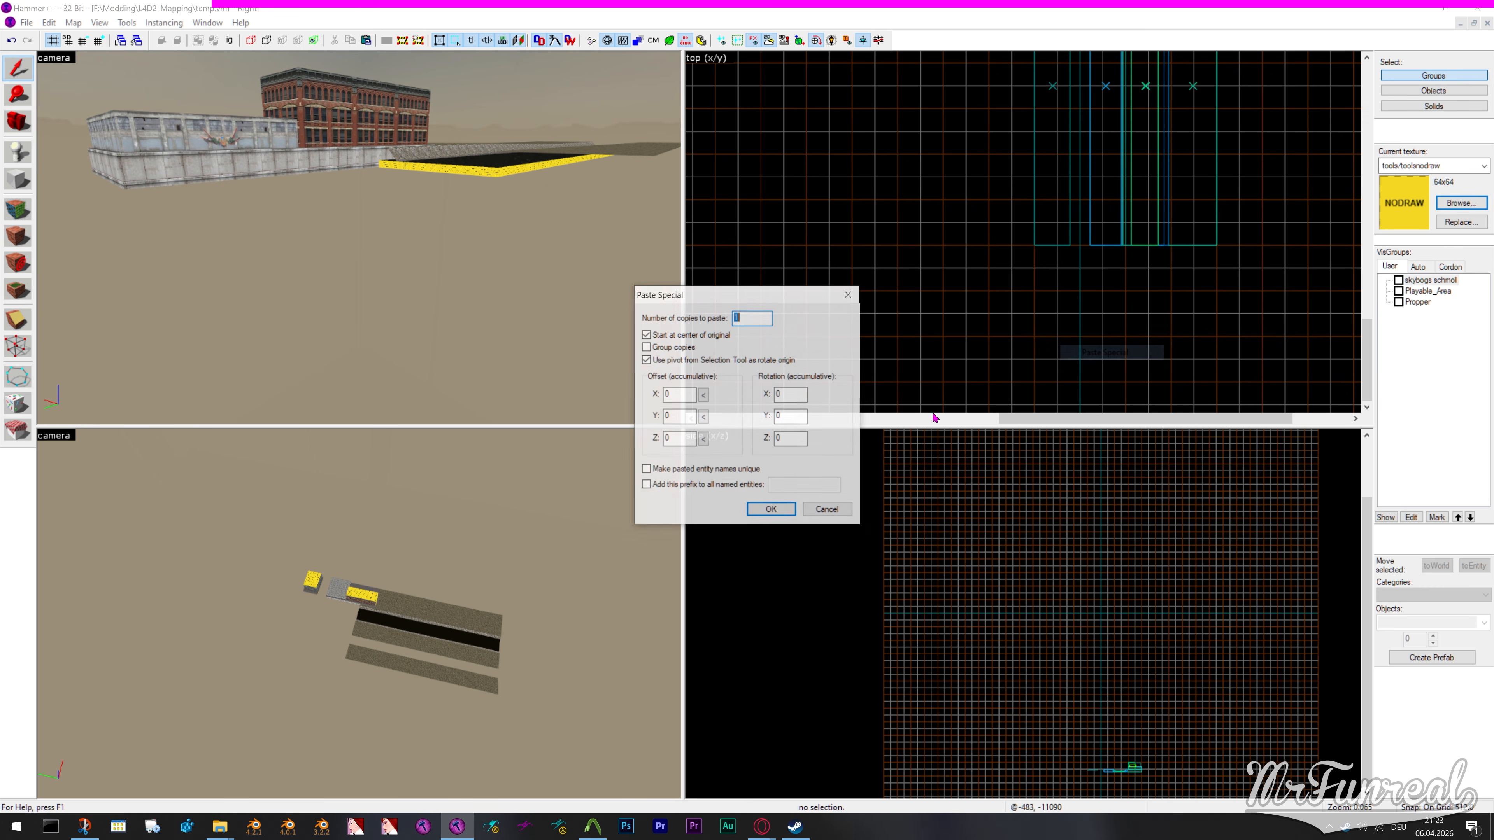
{"action": "left_click", "coordinate": [772, 510]}
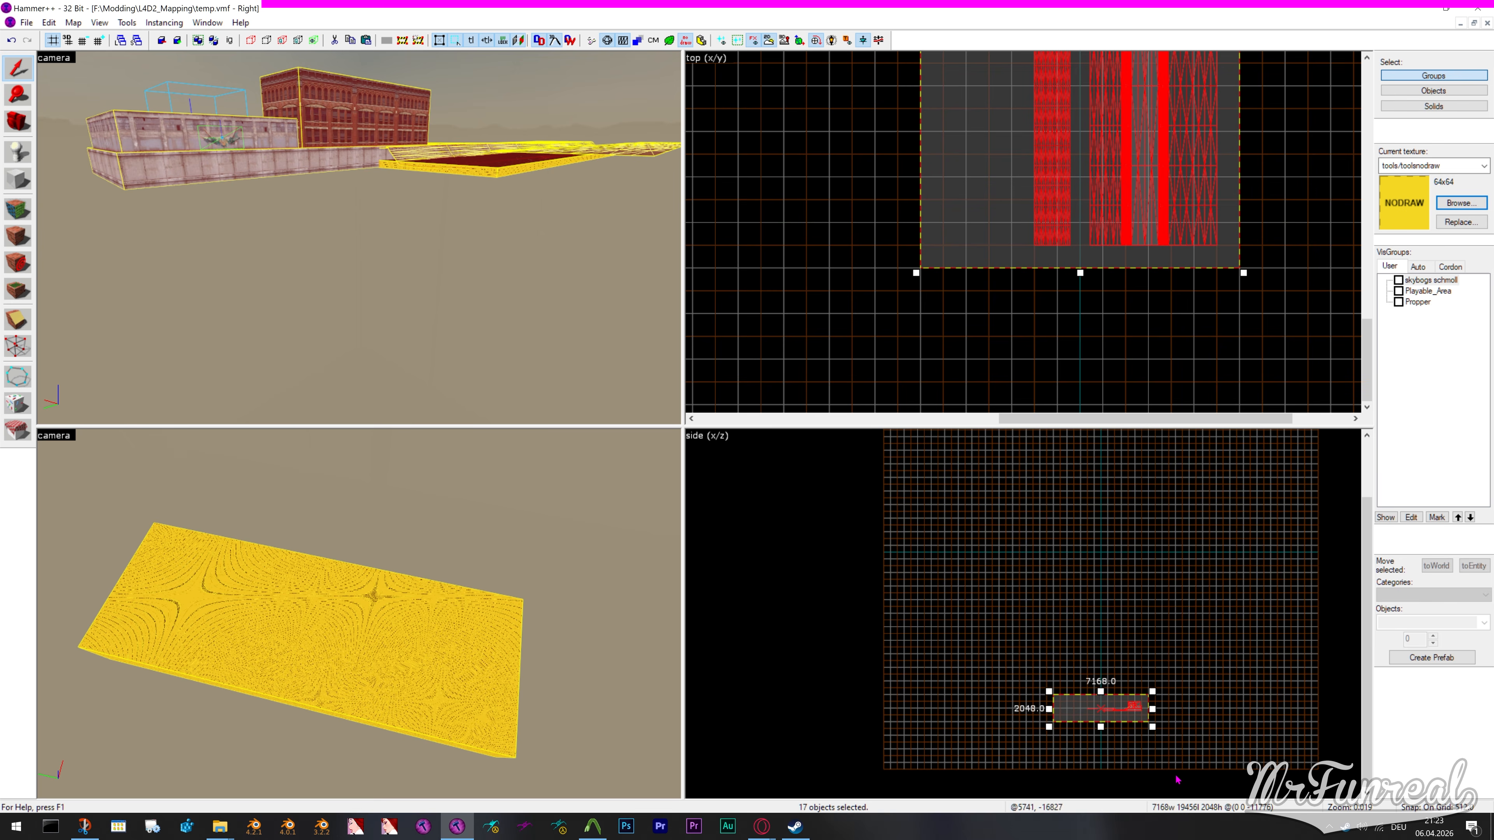
Scale the selected NODRAW block, buildings, terrain and helicopter to 0.0625 on X, Y and Z using the pivot
{"action": "scroll", "coordinate": [1114, 712], "scroll_direction": "up", "scroll_amount": 8}
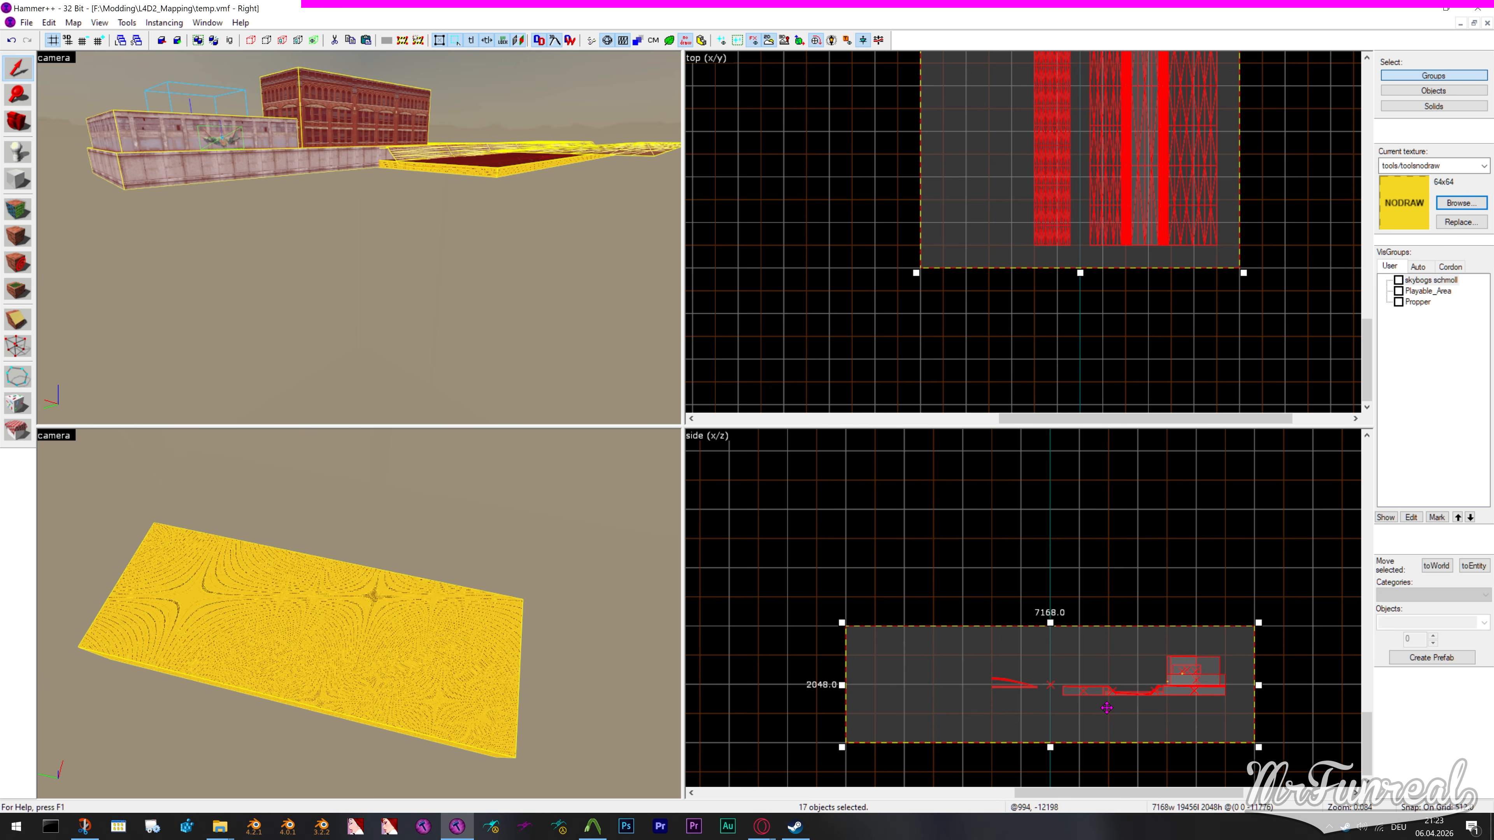
{"action": "key", "text": "z"}
{"action": "key", "text": "w"}
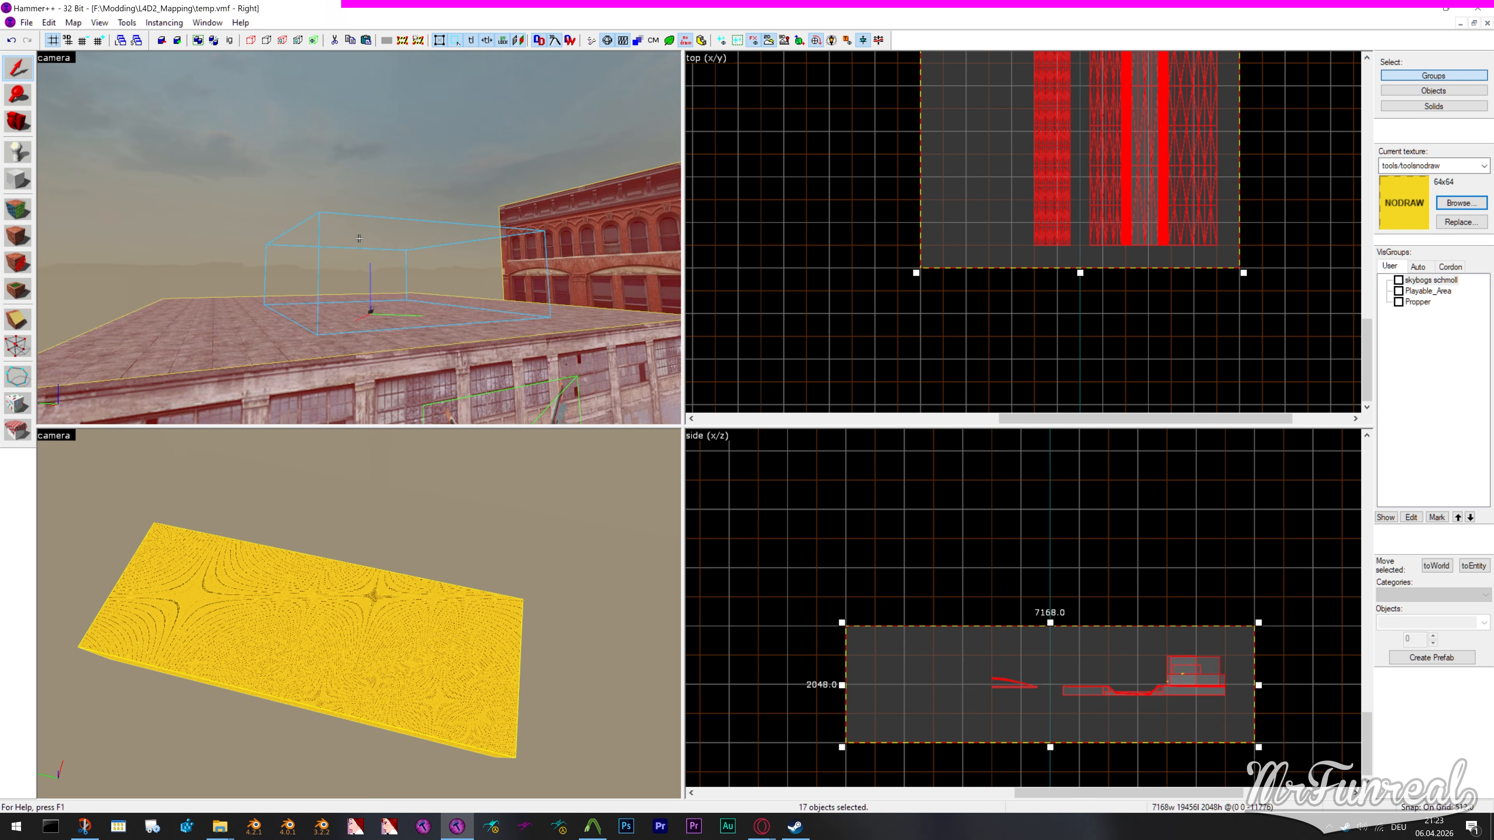
{"action": "key", "text": "s"}
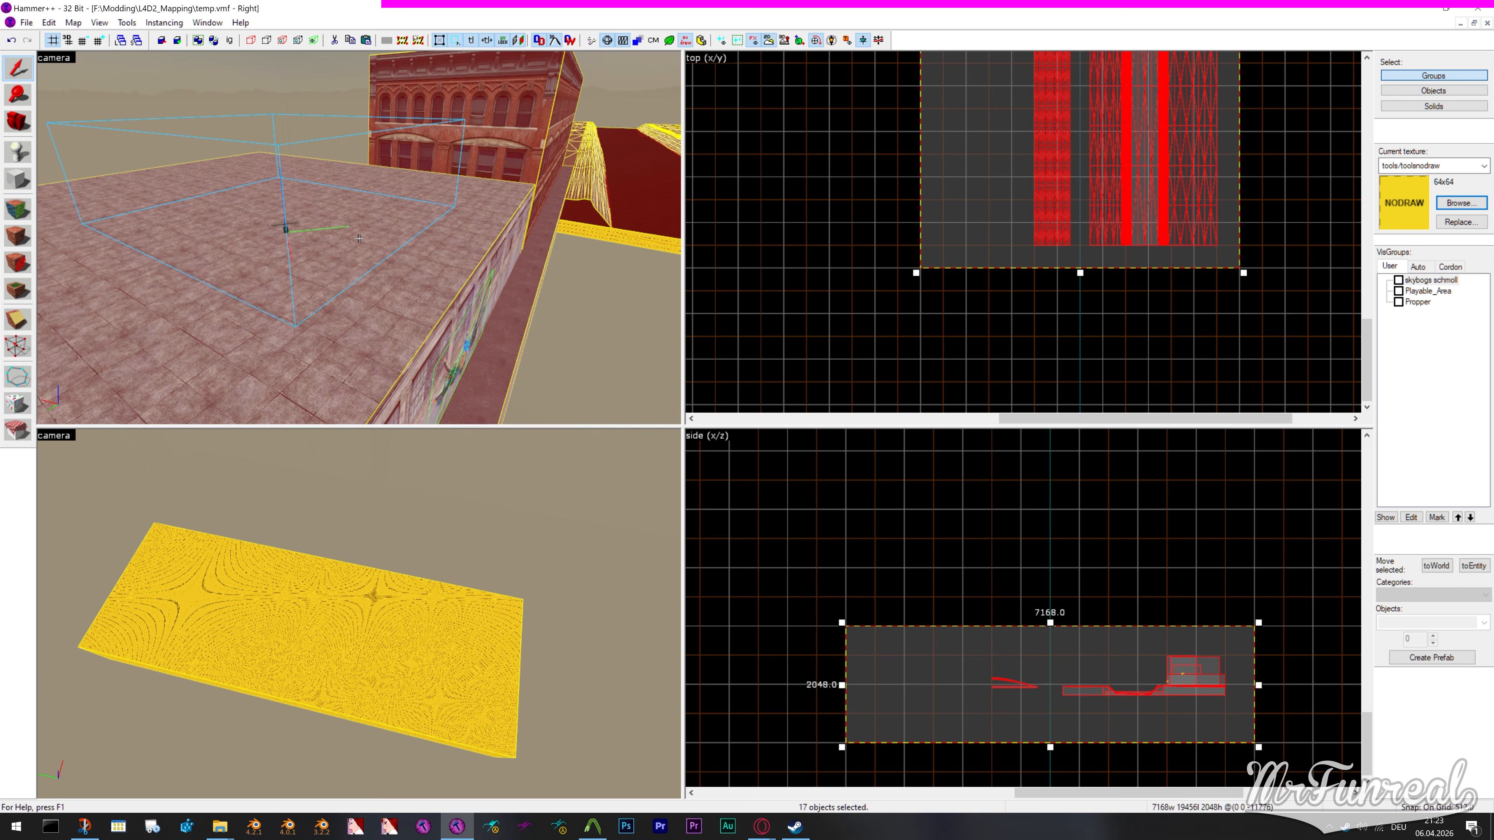
{"action": "right_click", "coordinate": [1093, 669]}
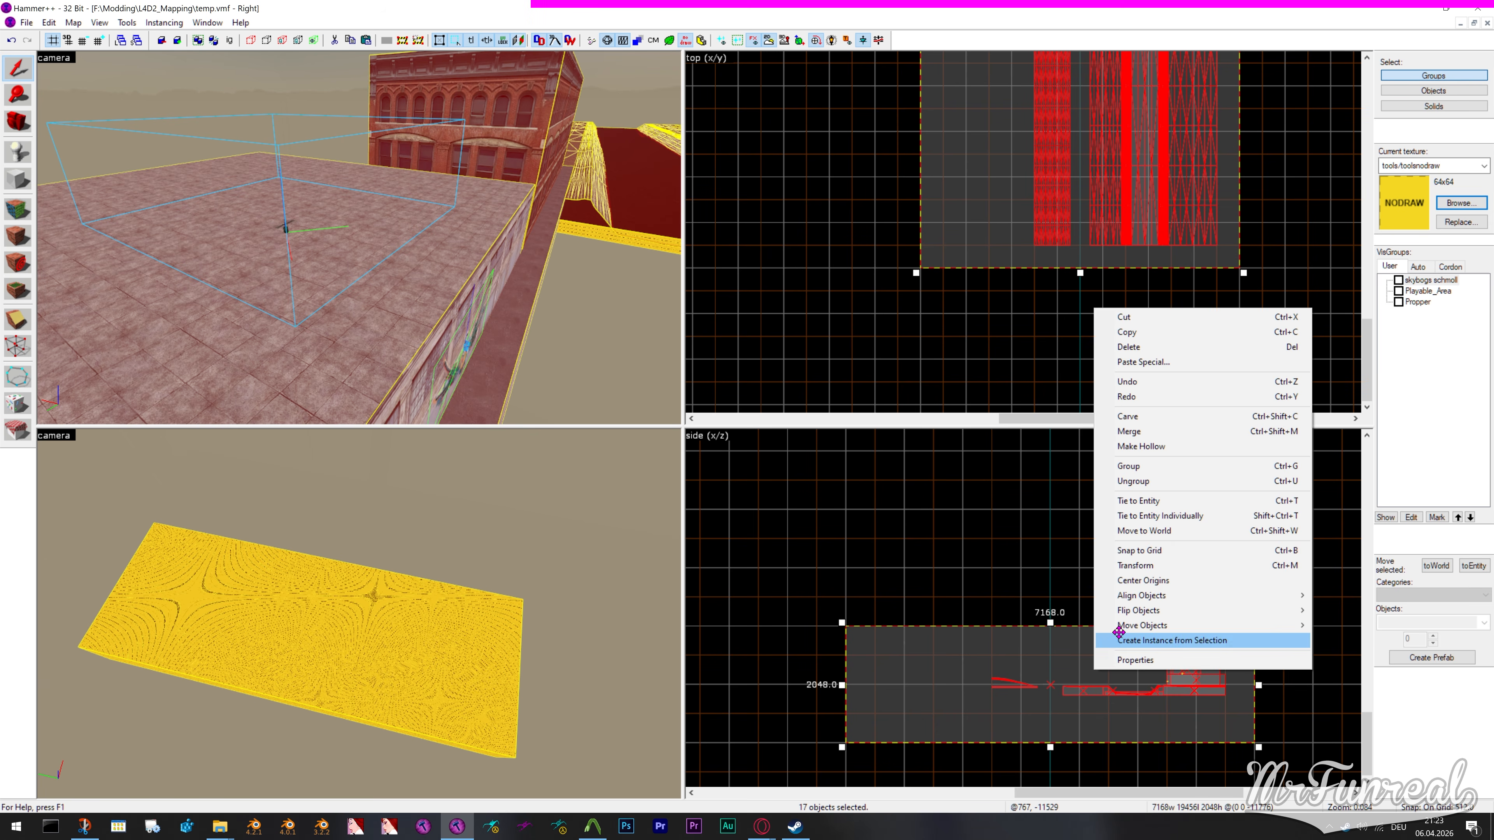
{"action": "left_click", "coordinate": [1125, 565]}
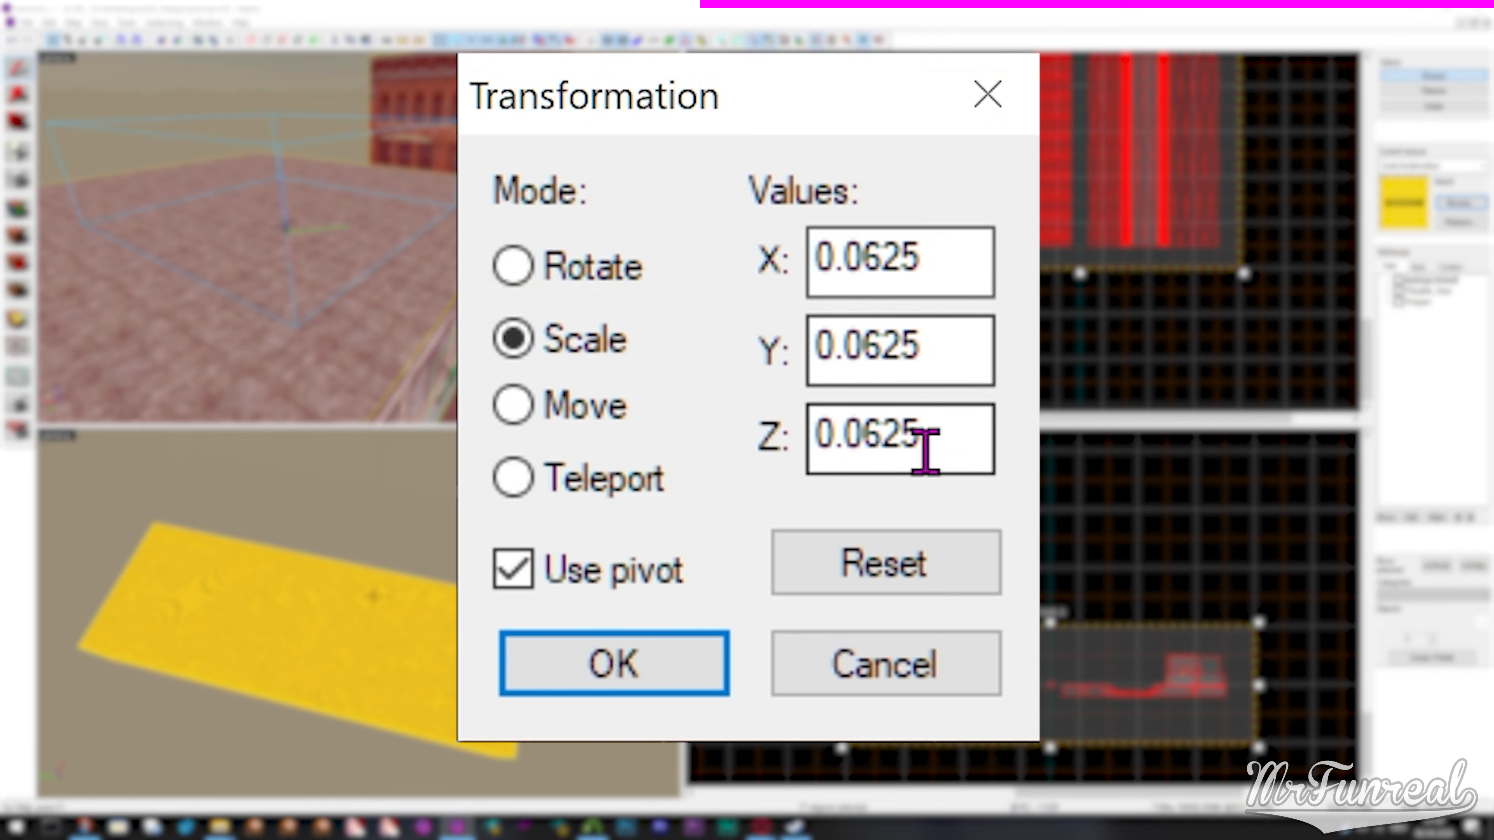
{"action": "left_click", "coordinate": [642, 677]}
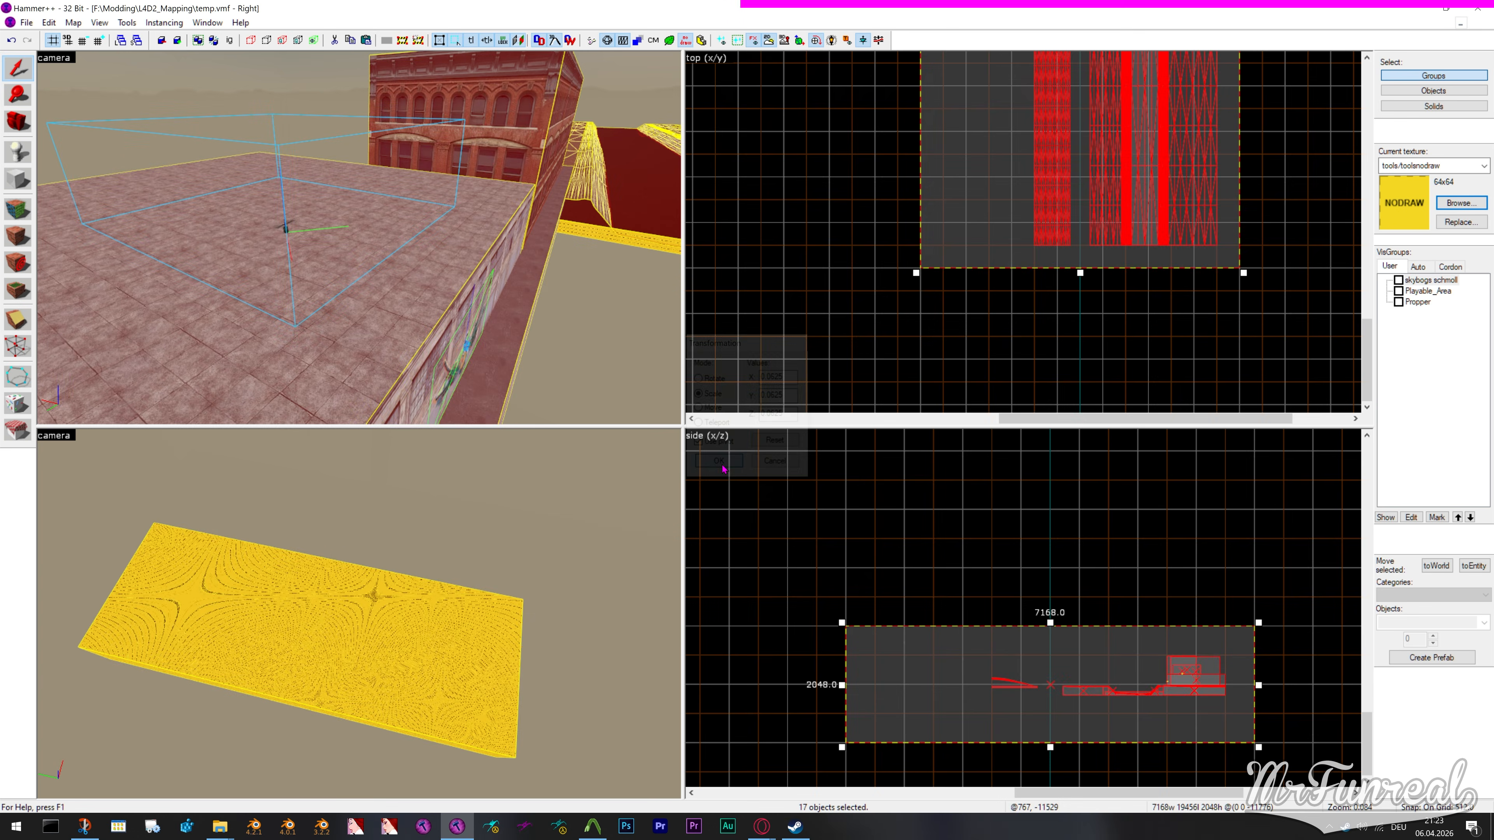
Clear the selection, unhide the compiled models and examine them alongside the scaled buildings, terrain and helicopter
{"action": "key", "text": "z"}
{"action": "key", "text": "w"}
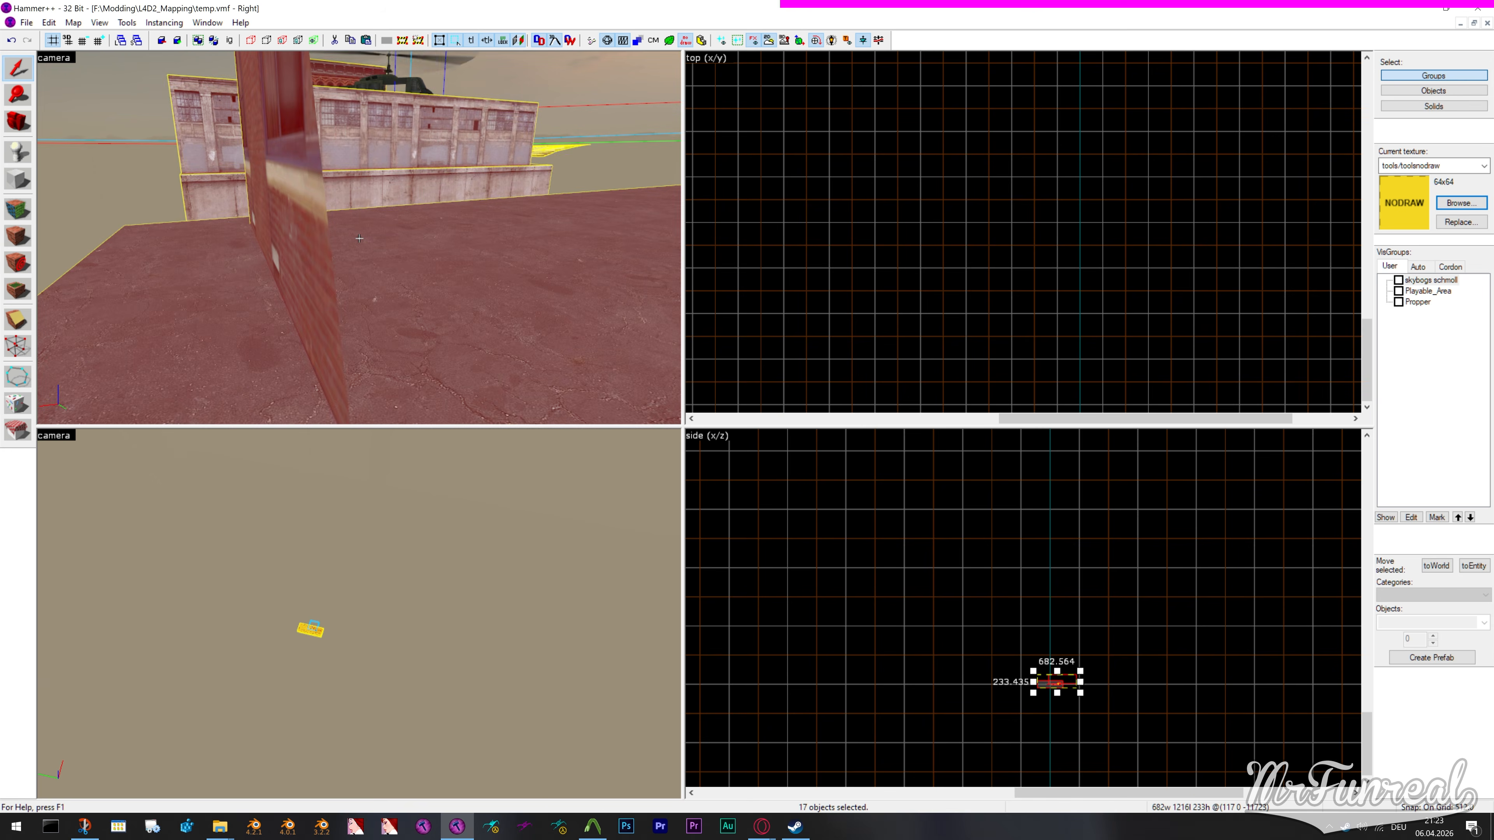
{"action": "key", "text": "s"}
{"action": "key", "text": "z"}
{"action": "key", "text": "Escape"}
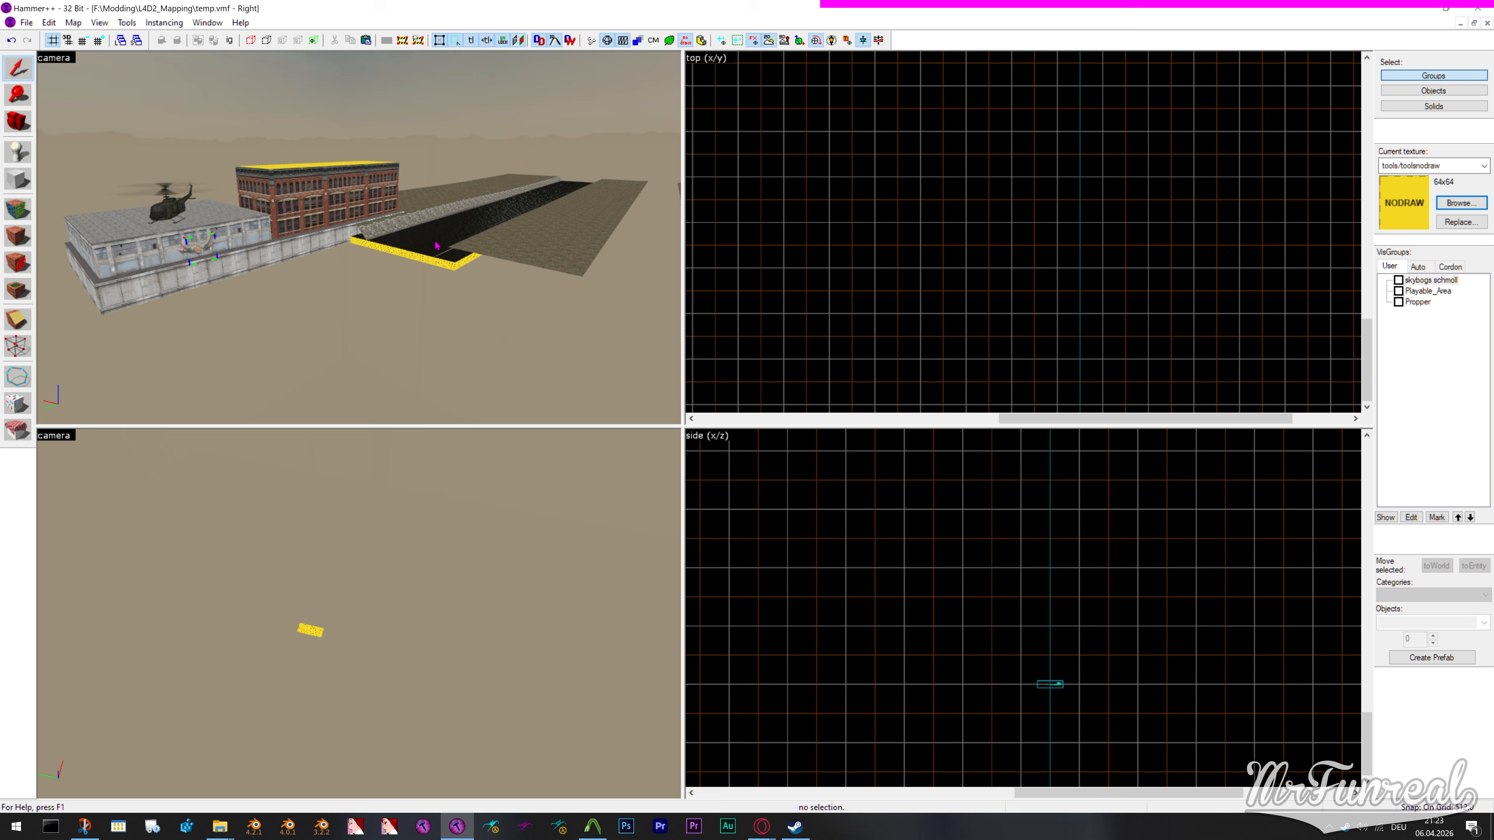
{"action": "key", "text": "z"}
{"action": "key", "text": "w"}
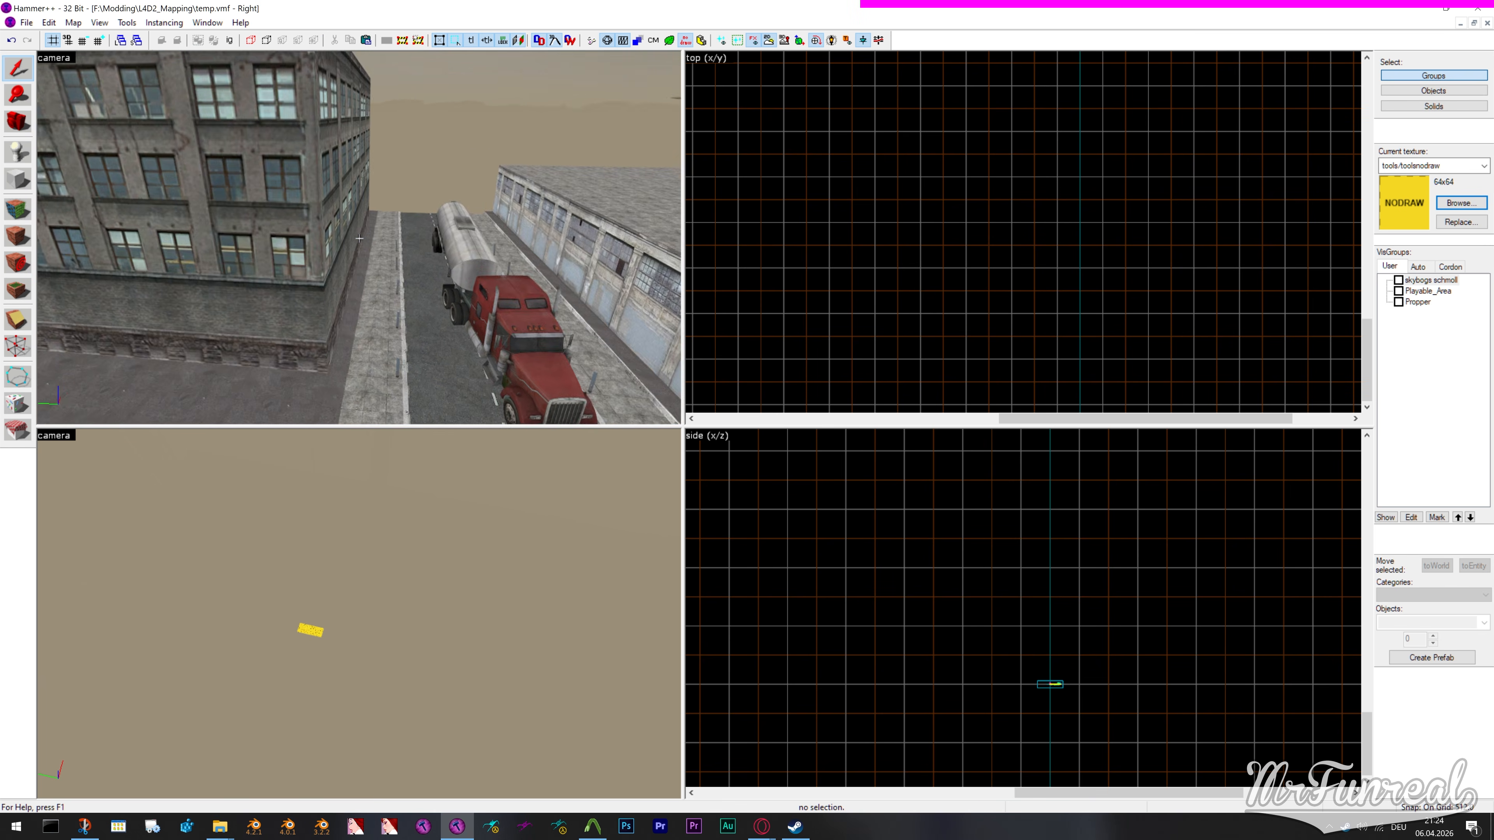
{"action": "key", "text": "w"}
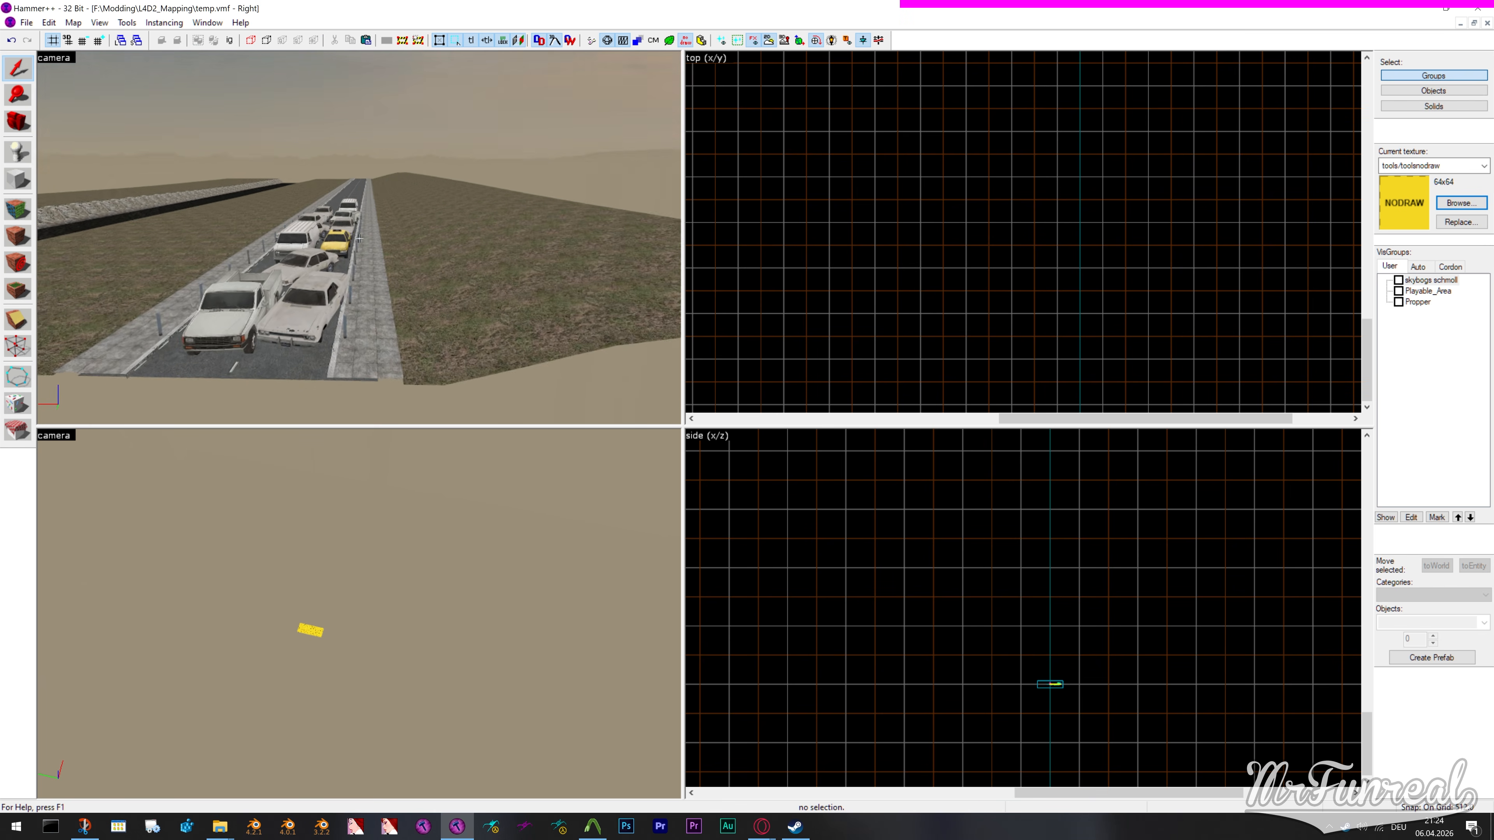
{"action": "key", "text": "a"}
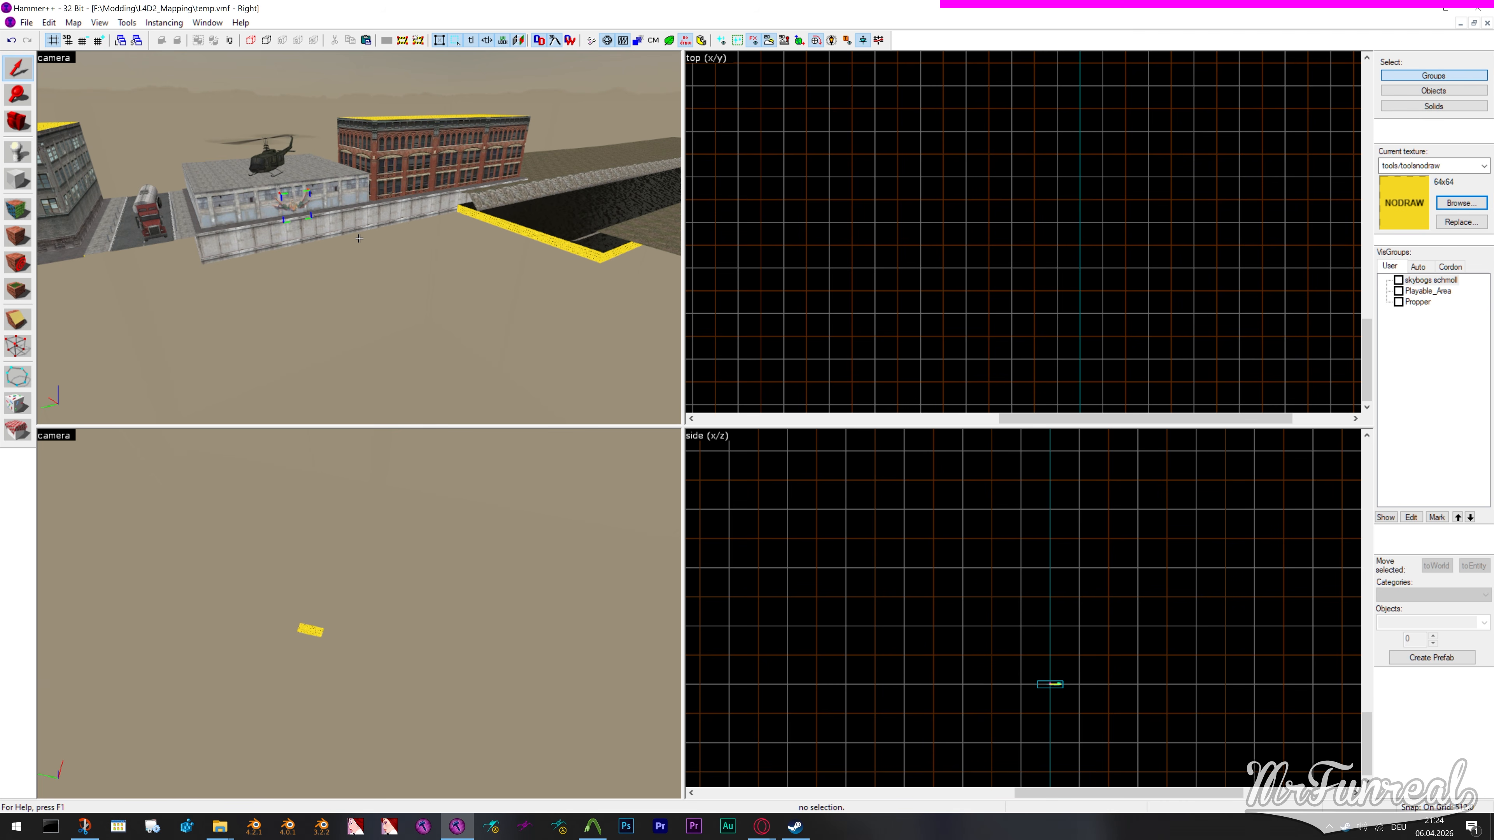
{"action": "scroll", "coordinate": [359, 239], "scroll_direction": "down", "scroll_amount": 4}
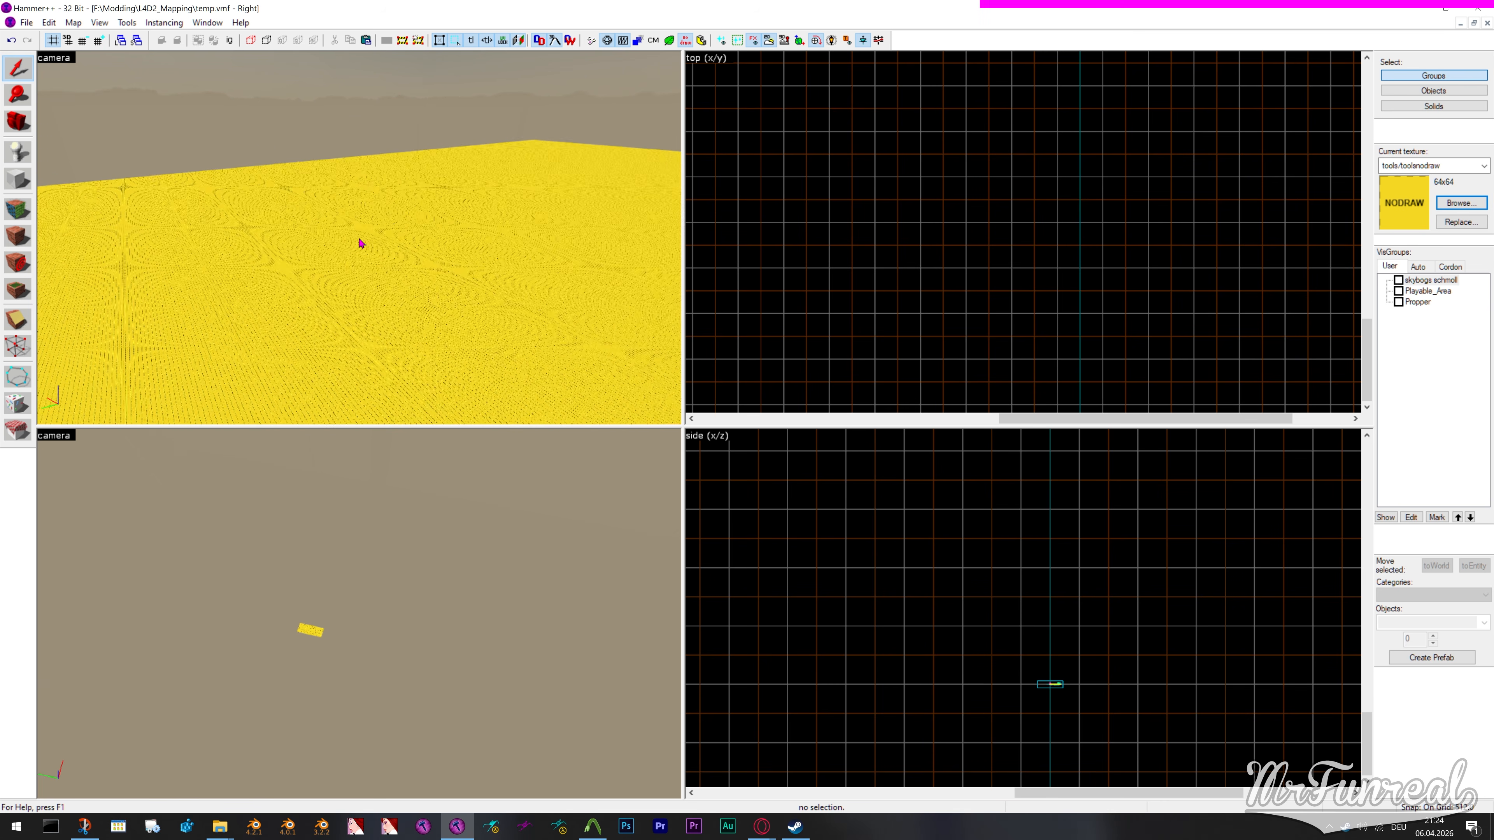
Select the scaled NODRAW block, centre the 2D views on it and hollow it outward with walls 8 units thick
{"action": "left_click", "coordinate": [356, 238]}
{"action": "key", "text": "ctrl+e"}
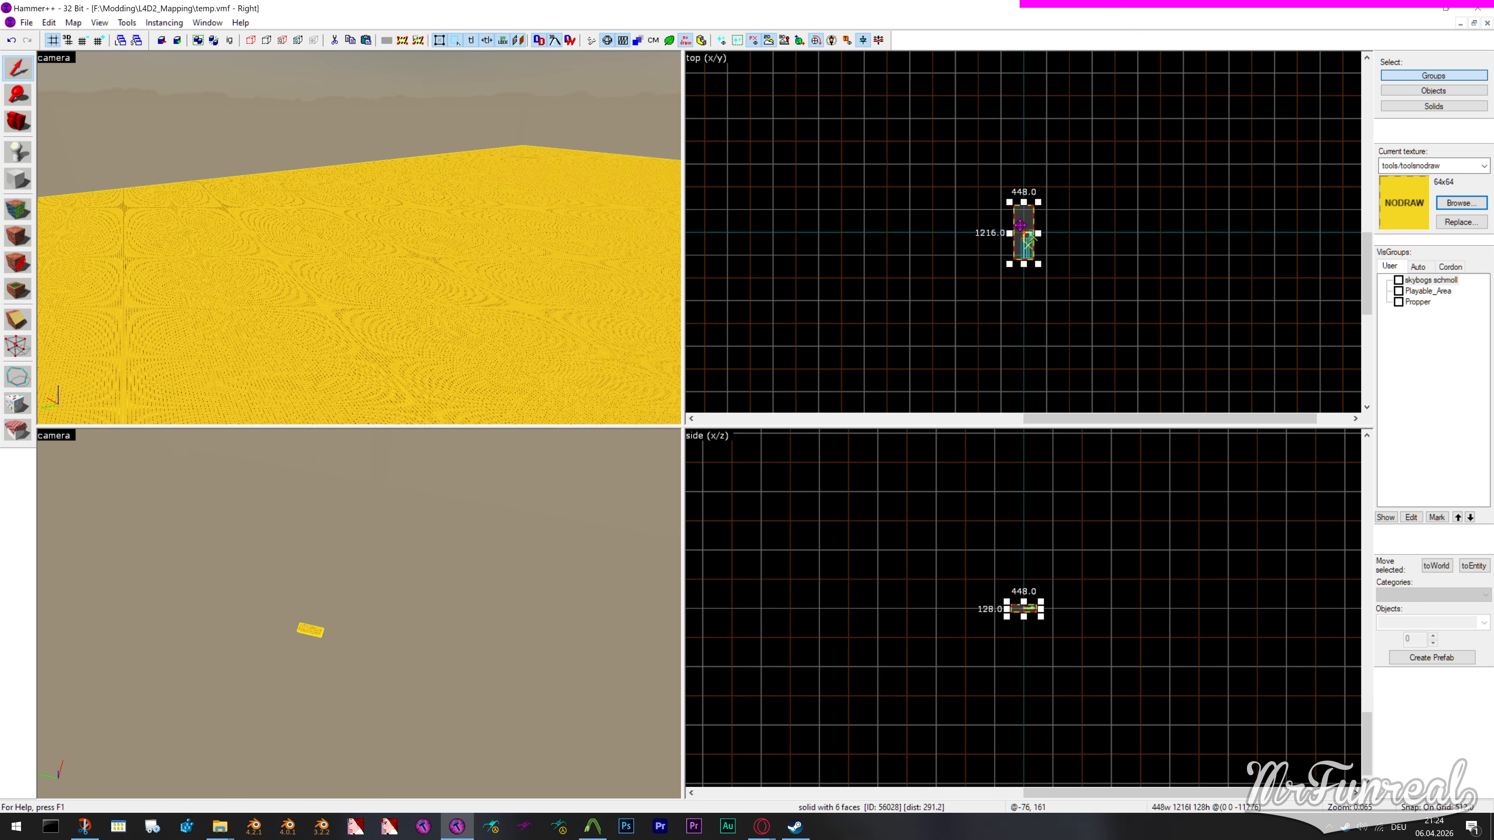
{"action": "right_click", "coordinate": [1022, 228]}
{"action": "left_click", "coordinate": [1056, 376]}
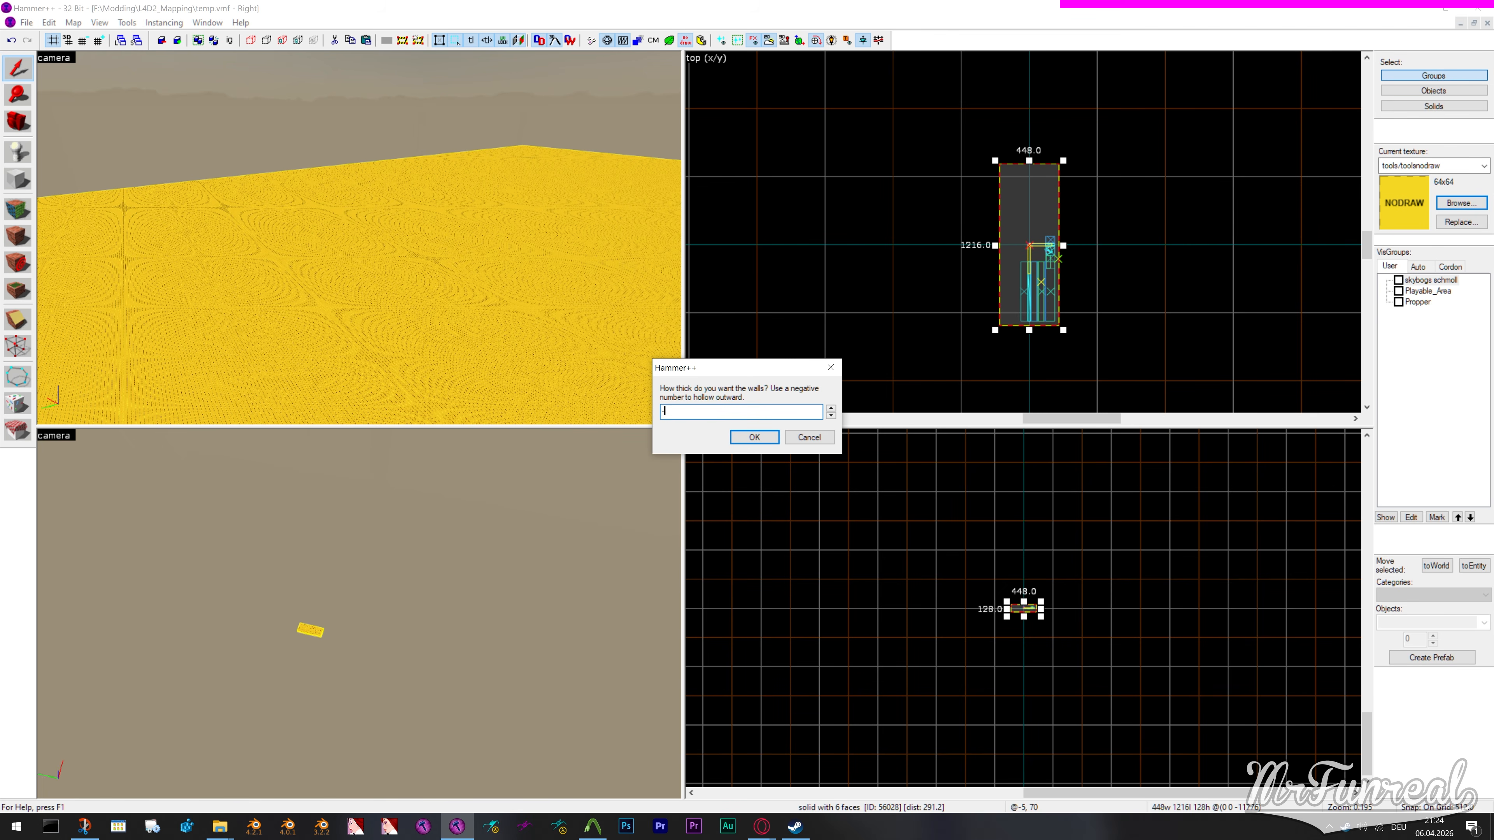
{"action": "key", "text": "Return"}
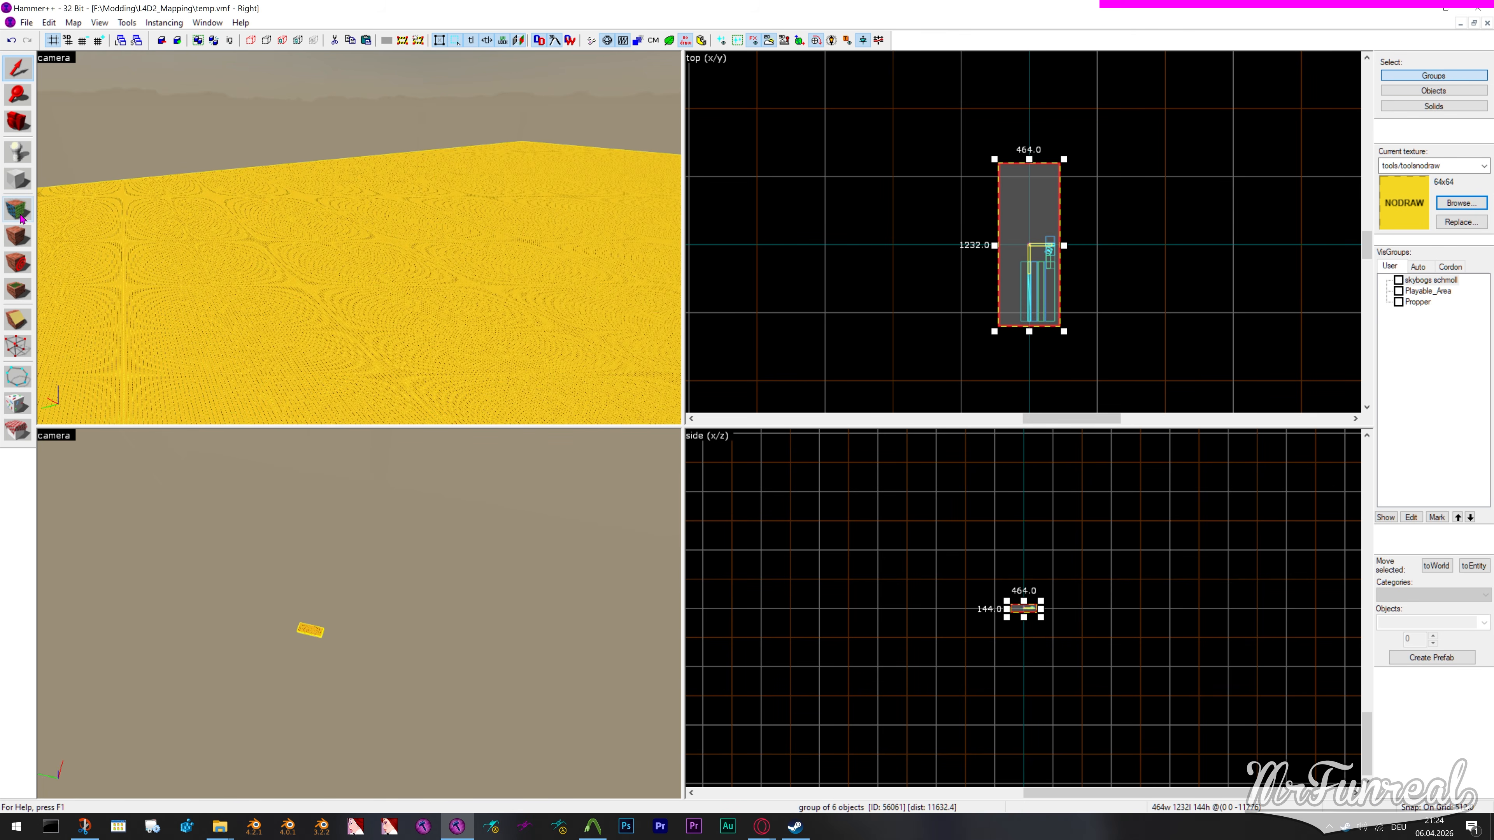
Apply the tools/toolsskybox texture to all faces of the hollowed box and inspect its interior around the scaled scenery
{"action": "left_click", "coordinate": [18, 210]}
{"action": "left_click", "coordinate": [719, 440]}
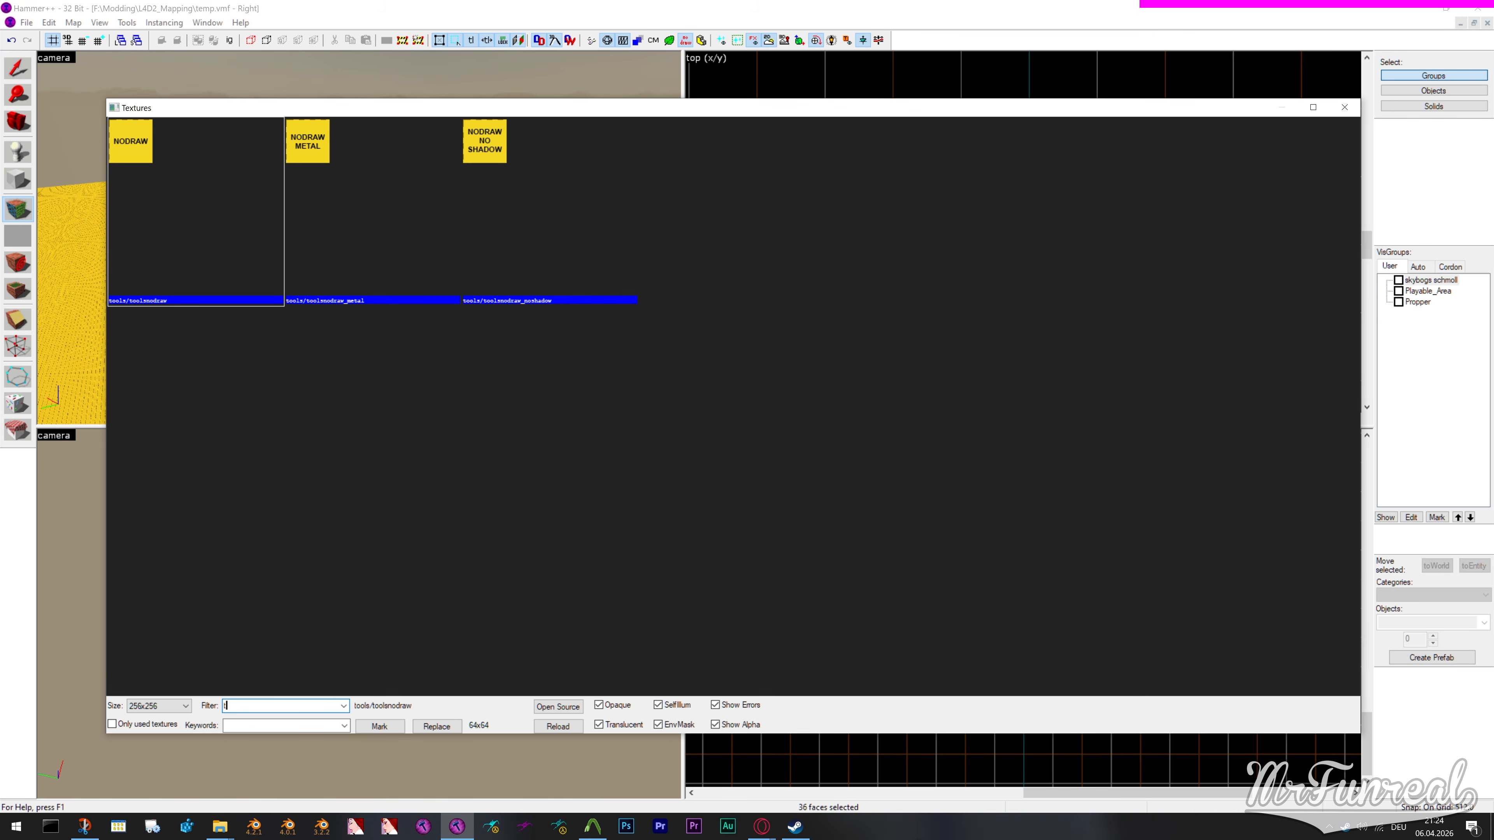
{"action": "double_click", "coordinate": [700, 416]}
{"action": "left_click", "coordinate": [709, 474]}
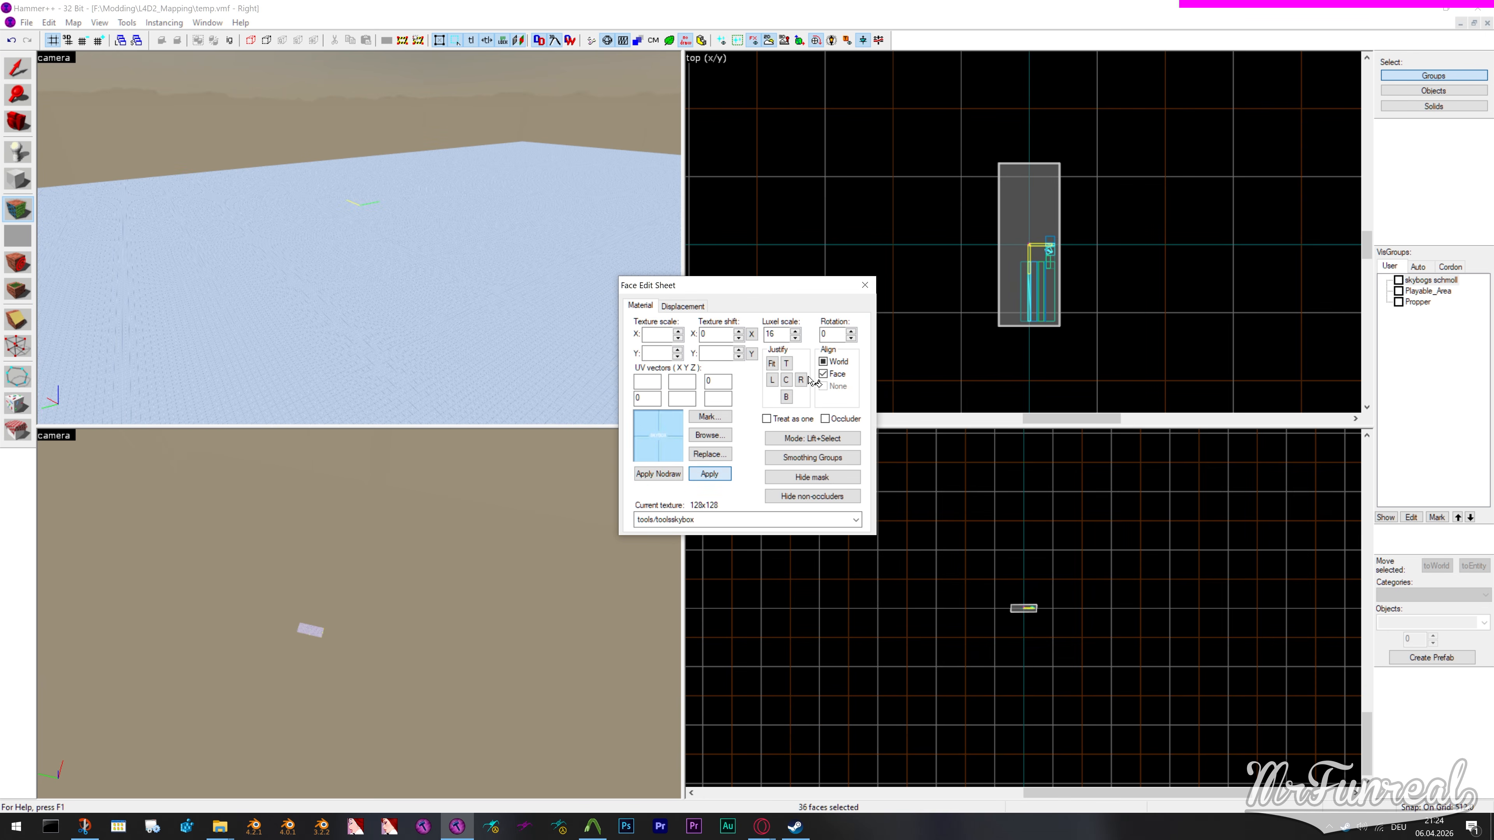
{"action": "left_click", "coordinate": [867, 285]}
{"action": "left_click", "coordinate": [851, 41]}
{"action": "key", "text": "z"}
{"action": "key", "text": "w"}
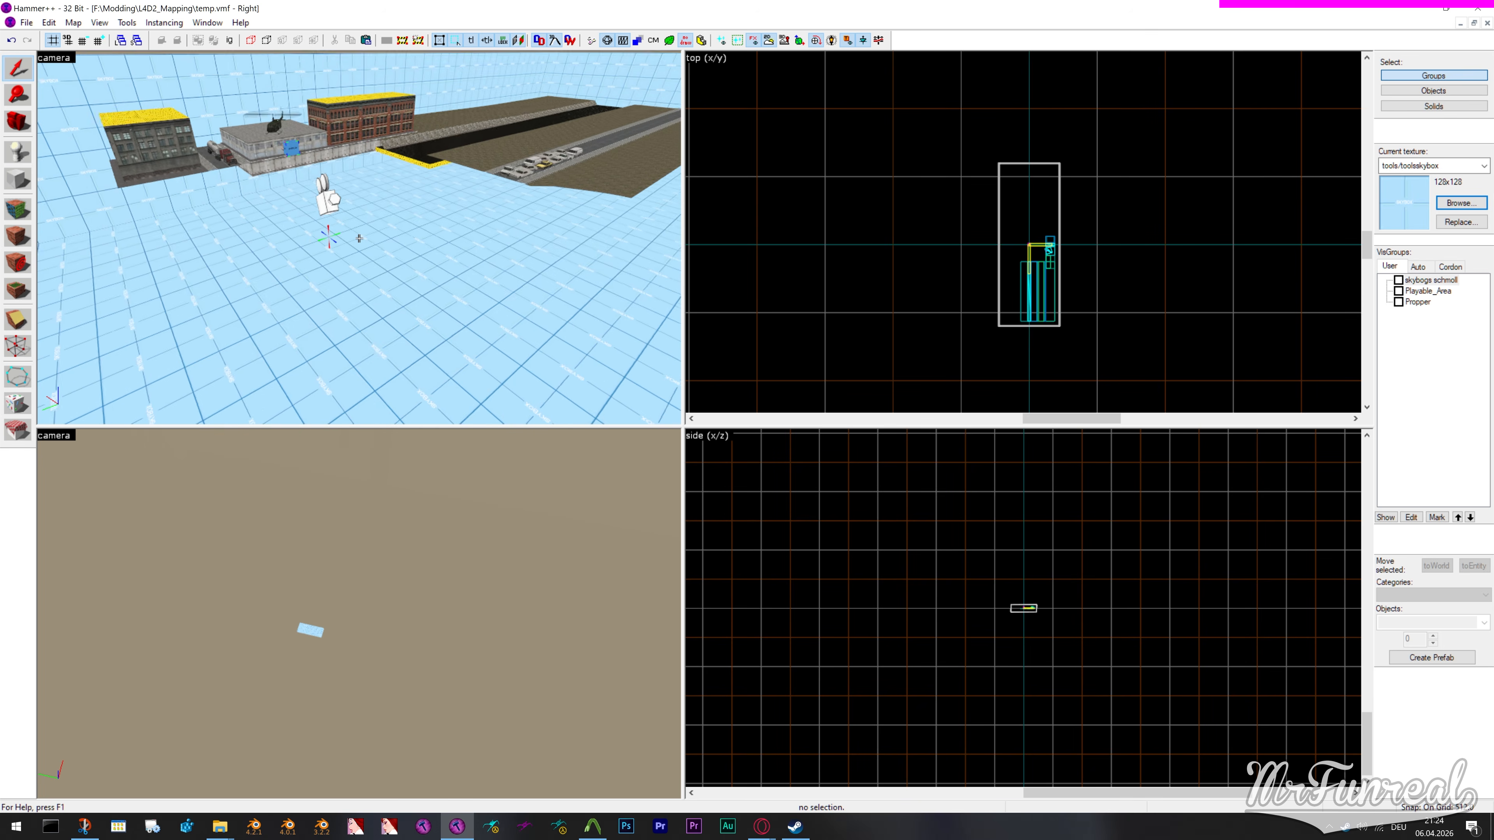
{"action": "key", "text": "z"}
Create a 1024 × 2048 block, 144 units high, around the skybox room using the func_detail_blocker tool texture
{"action": "left_click", "coordinate": [461, 242]}
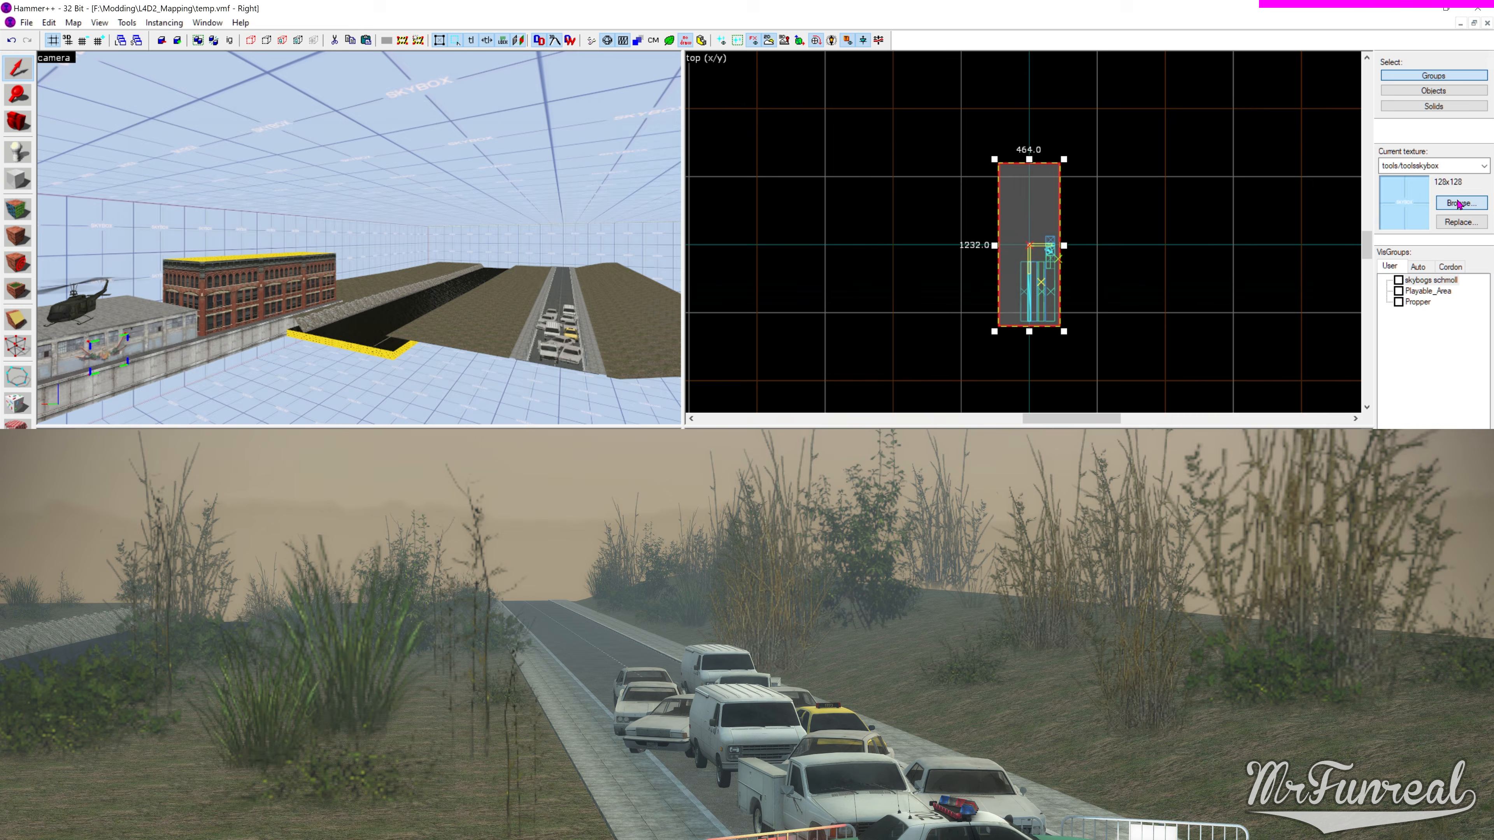
{"action": "left_click", "coordinate": [1461, 204]}
{"action": "scroll", "coordinate": [1058, 353], "scroll_direction": "up", "scroll_amount": 4}
{"action": "scroll", "coordinate": [1059, 391], "scroll_direction": "up", "scroll_amount": 3}
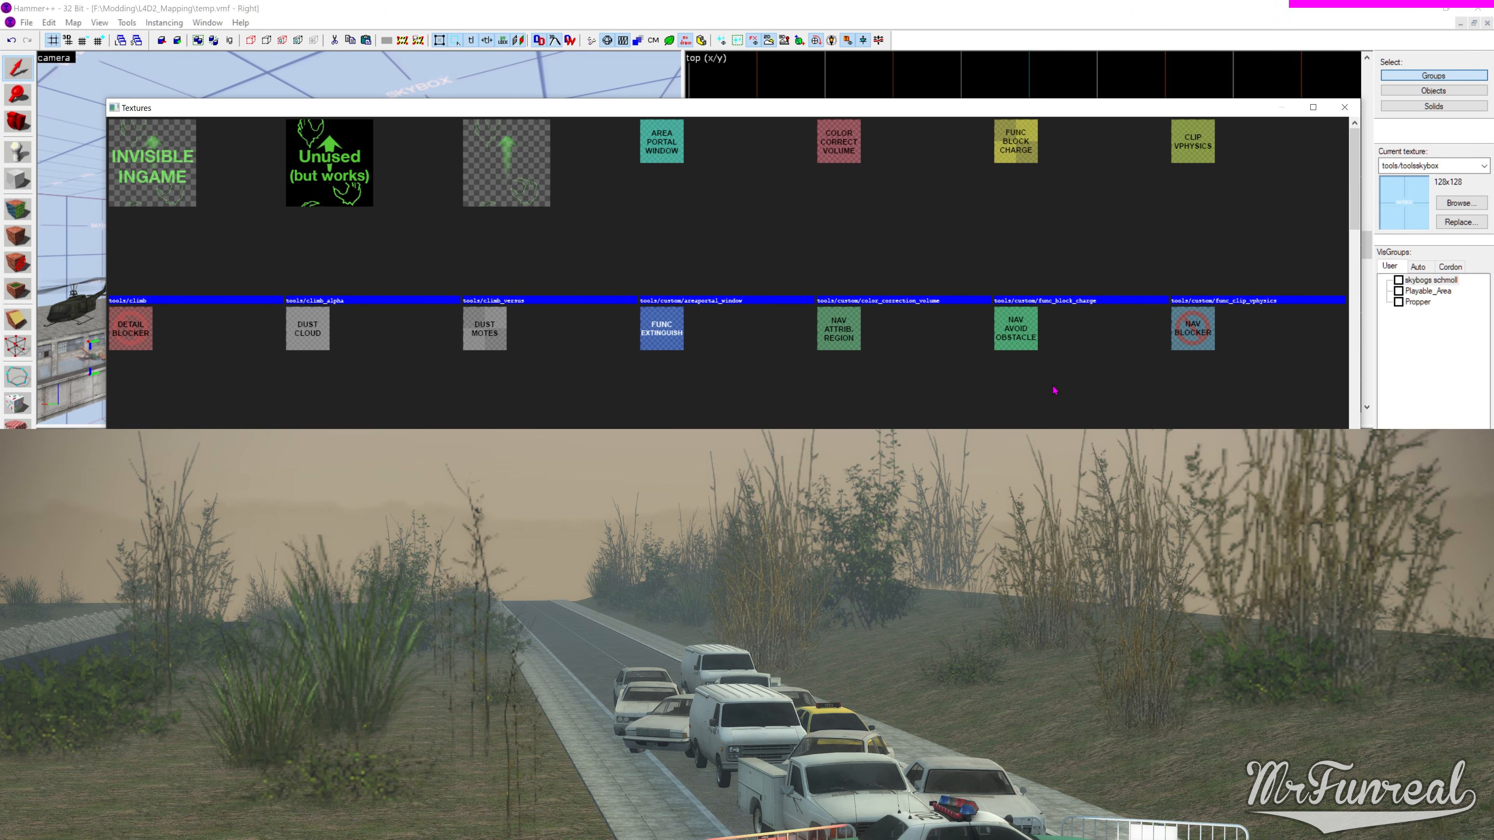
{"action": "double_click", "coordinate": [175, 354]}
{"action": "key", "text": "shift+b"}
{"action": "left_click_drag", "start_coordinate": [961, 108], "coordinate": [1084, 377]}
{"action": "key", "text": "Return"}
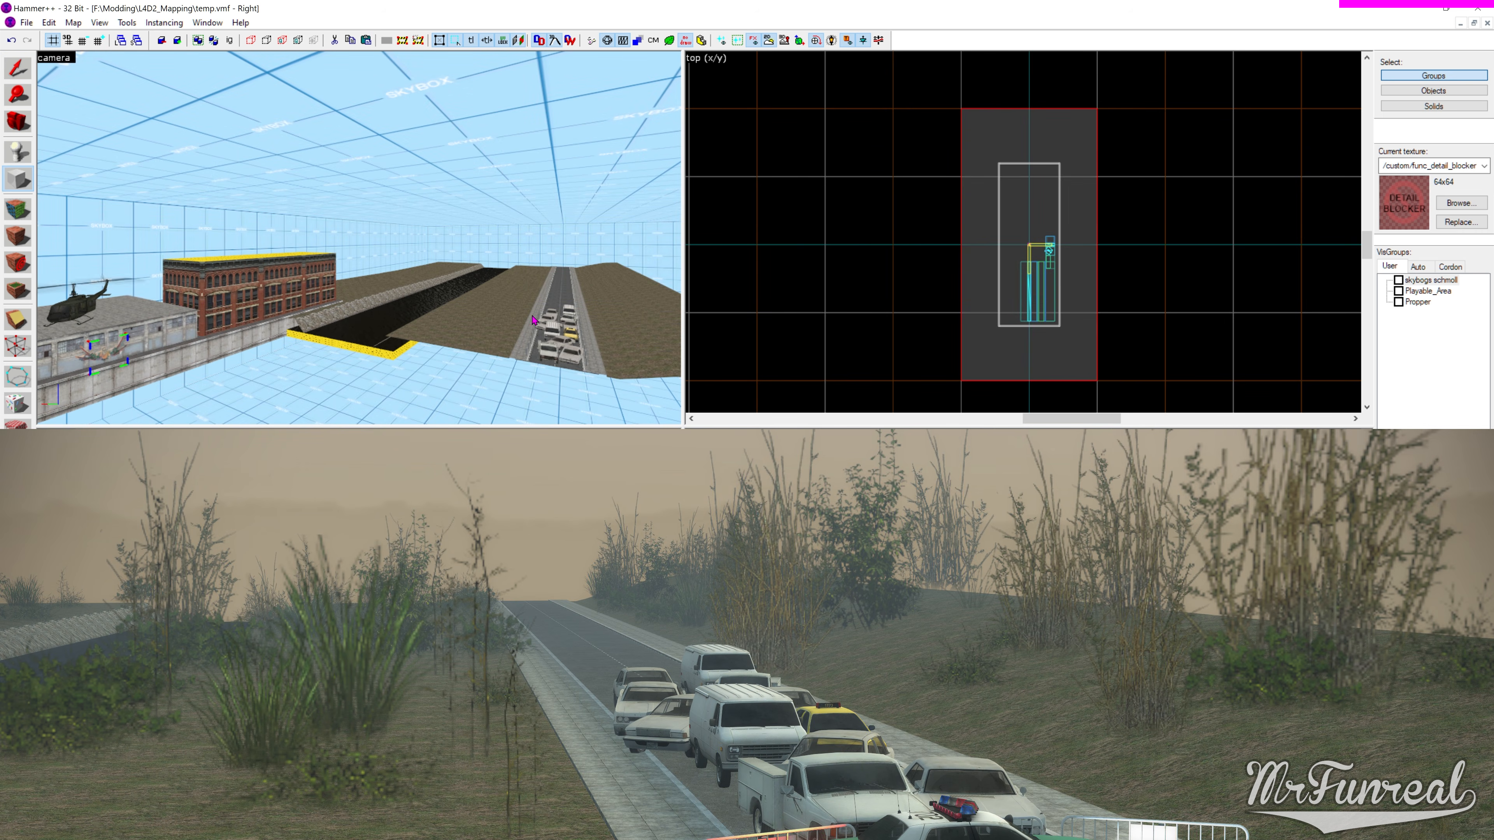
Tie the detail blocker block to a func_detail_blocker entity, clear the selection and show the Playable_Area visgroup
{"action": "key", "text": "ctrl+t"}
{"action": "left_click", "coordinate": [649, 326]}
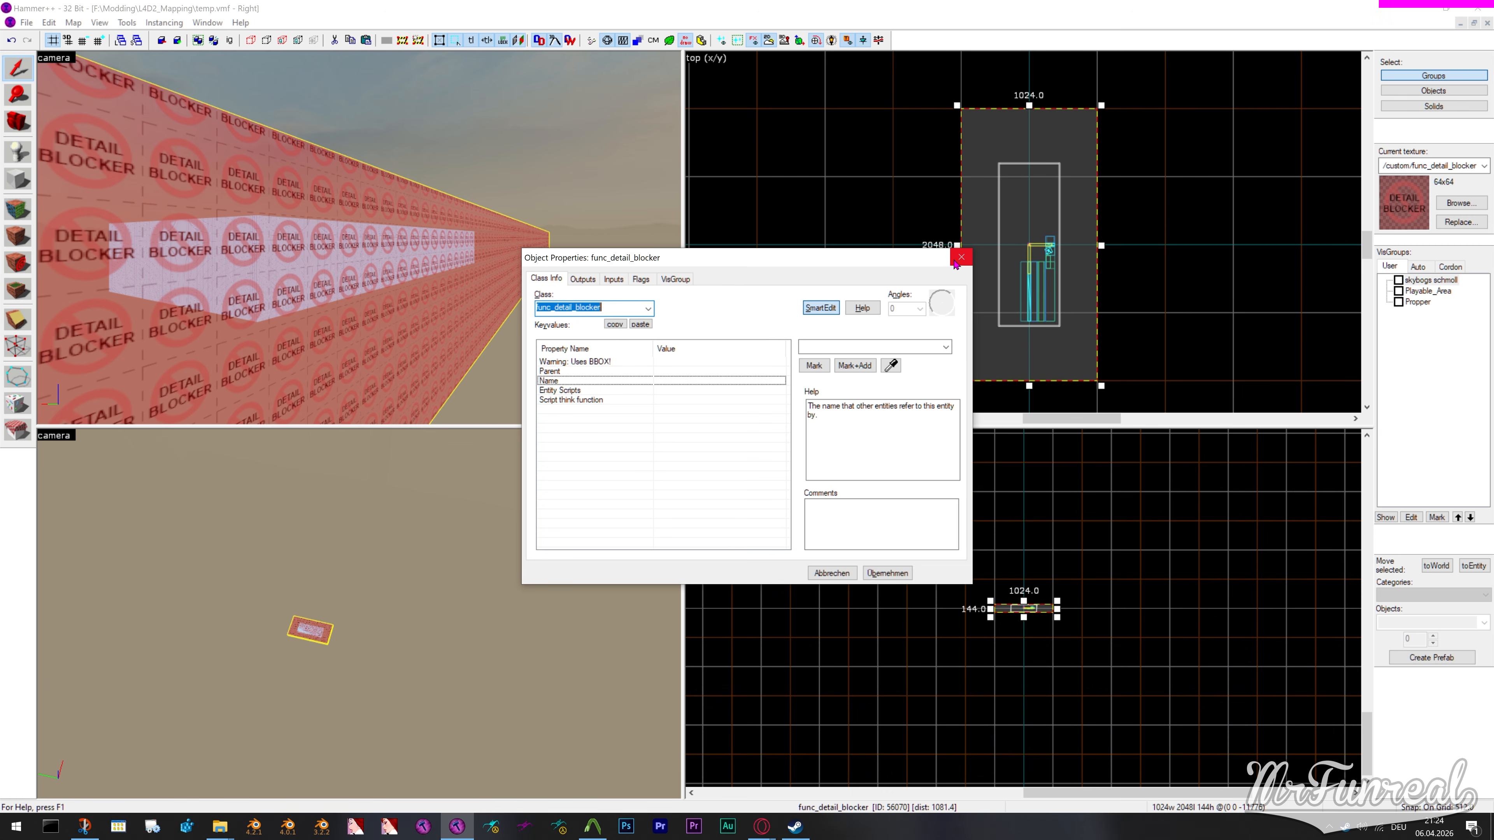
{"action": "left_click", "coordinate": [961, 257]}
{"action": "key", "text": "Escape"}
{"action": "key", "text": "z"}
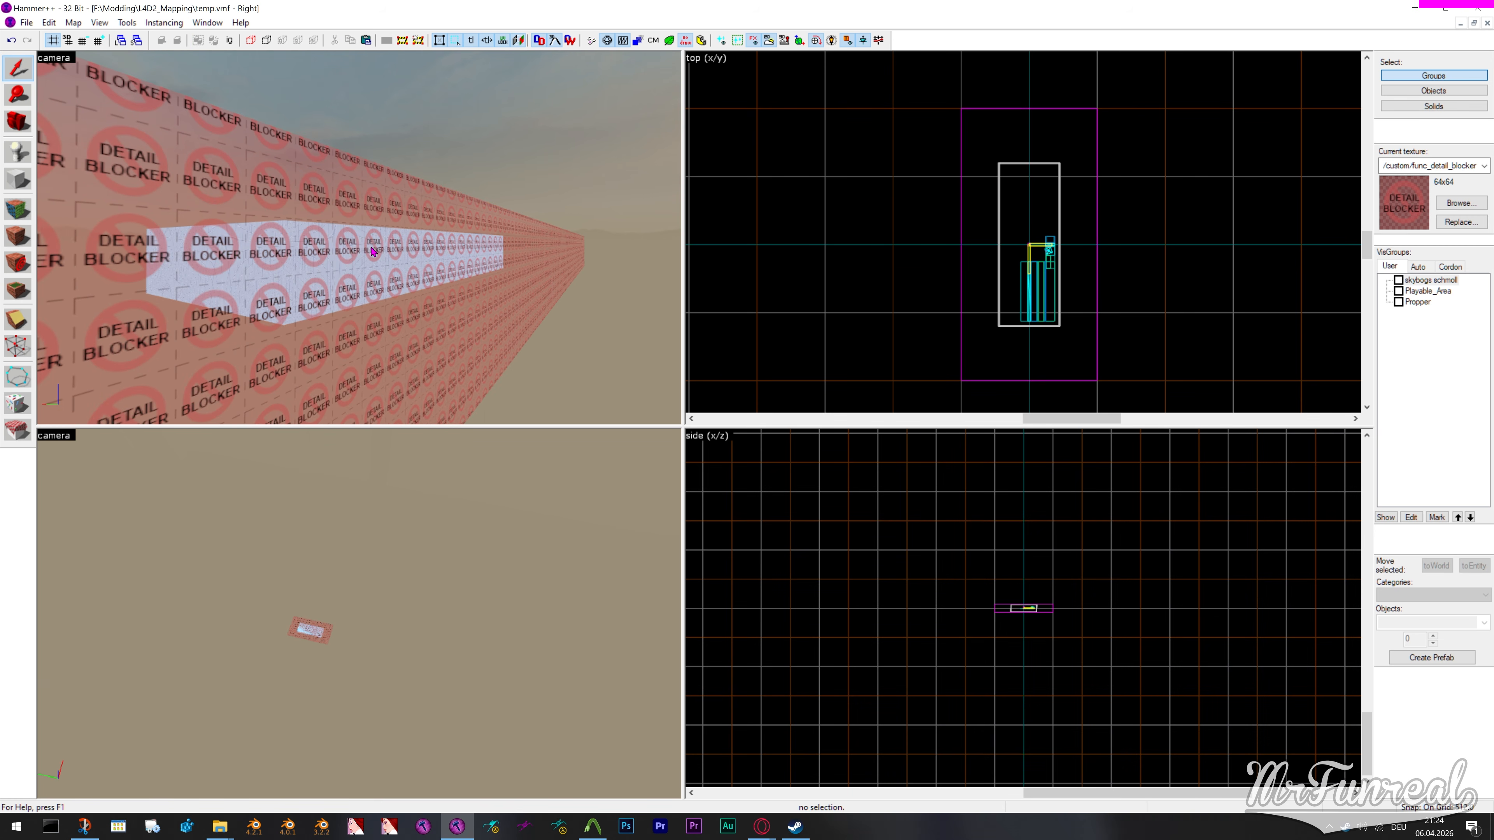
{"action": "left_click", "coordinate": [1399, 292]}
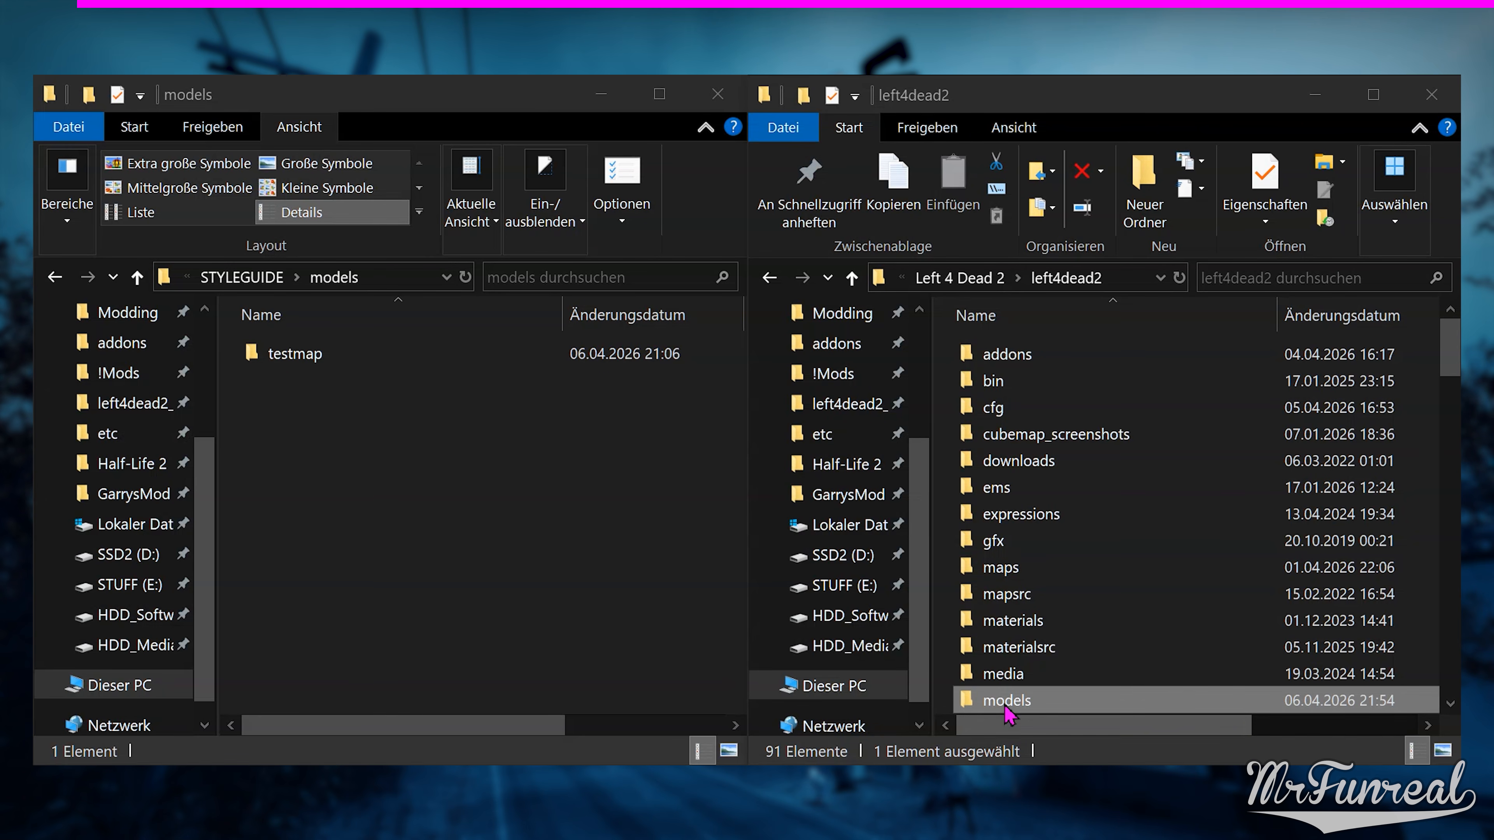
In File Explorer, move the compiled Testmap folder from left4dead2\models into STYLEGUIDE\models
{"action": "double_click", "coordinate": [1006, 704]}
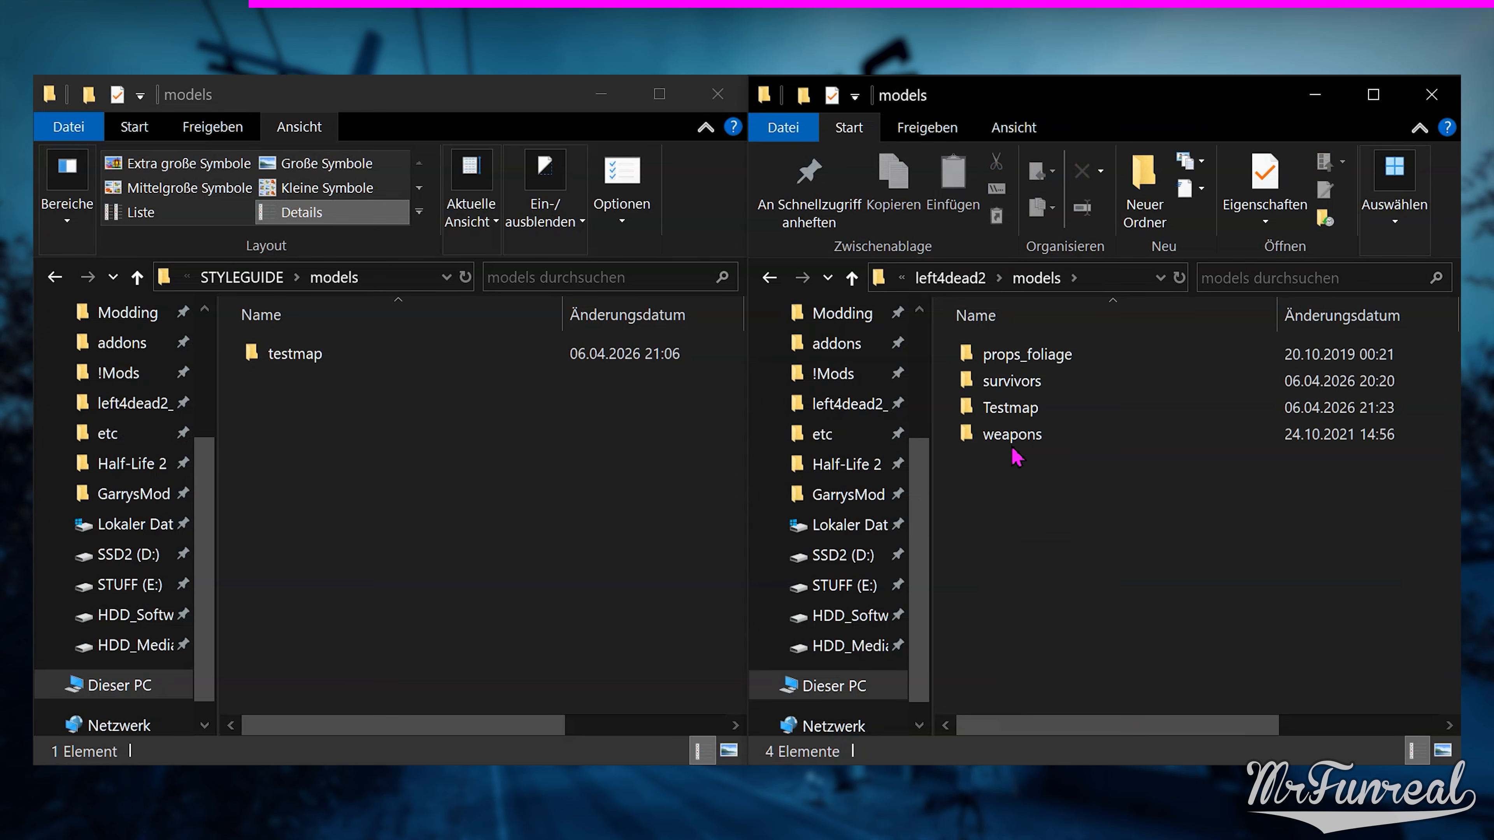
{"action": "left_click_drag", "start_coordinate": [1010, 407], "coordinate": [361, 425]}
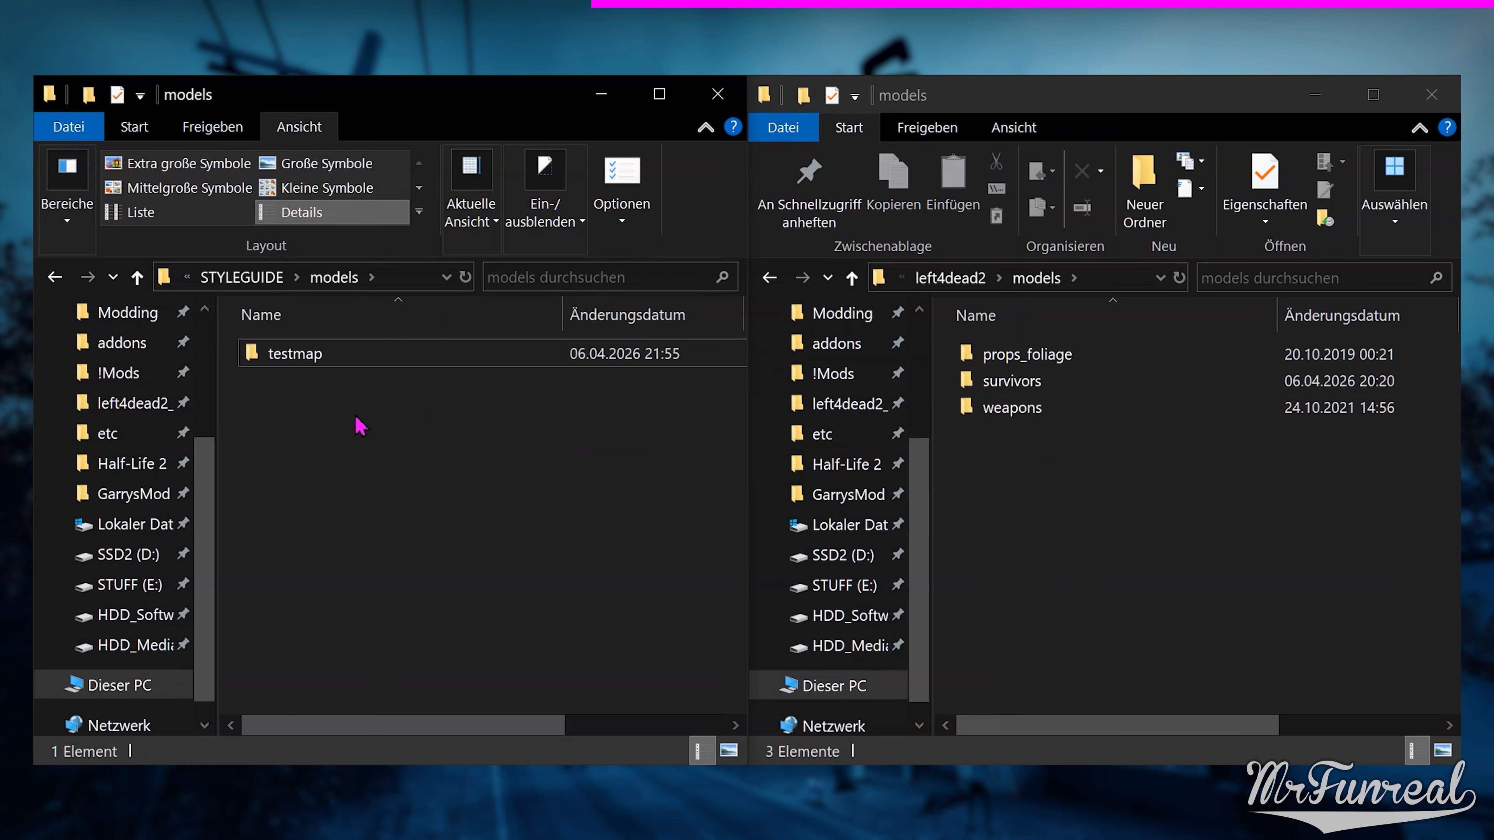
Move the materials folder from !!CUSTOM_CONTENT\!mapsrc into the STYLEGUIDE folder, next to models
{"action": "left_click", "coordinate": [944, 280]}
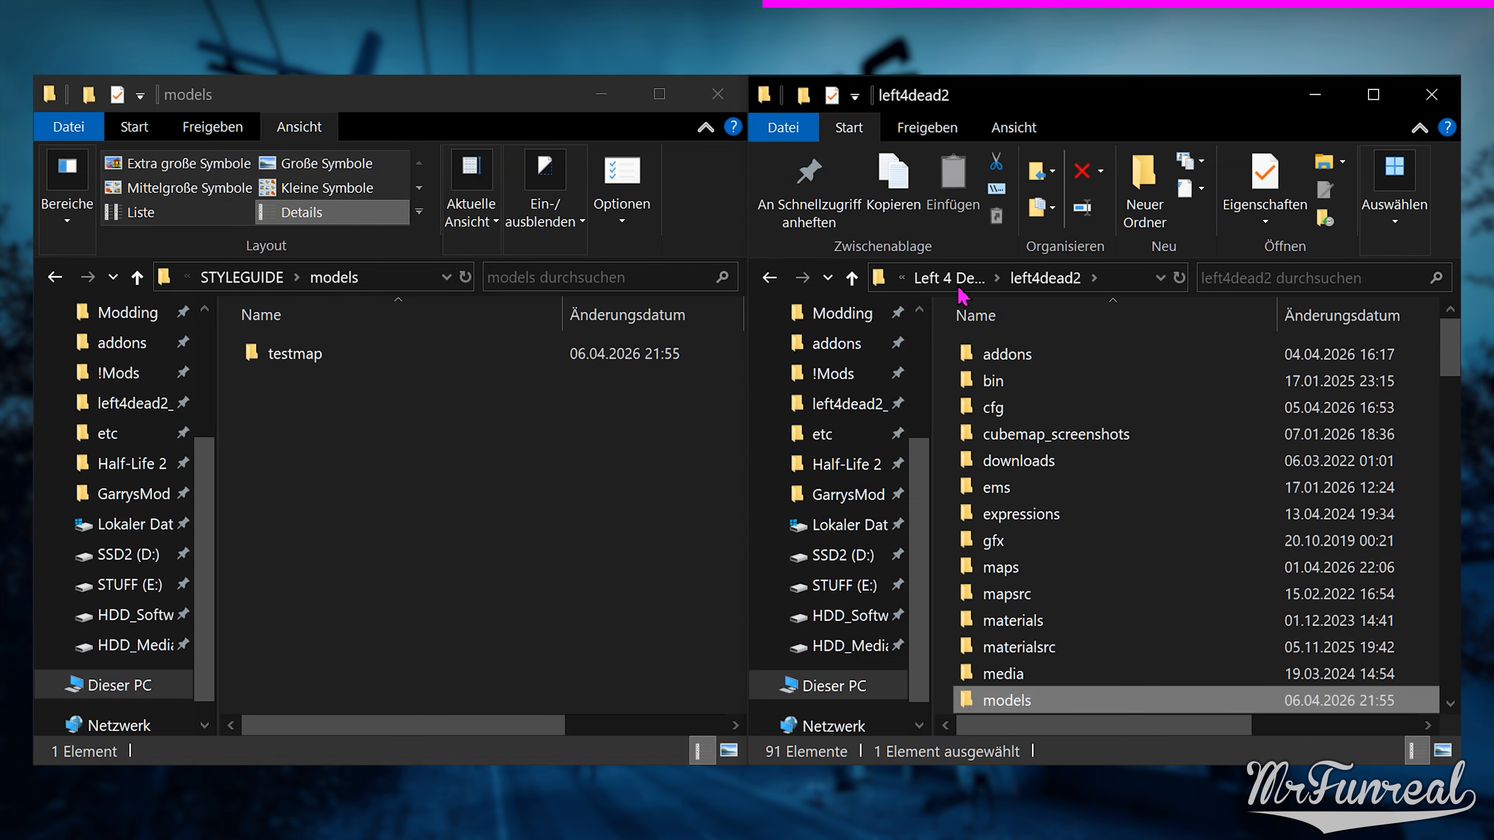
{"action": "double_click", "coordinate": [965, 353]}
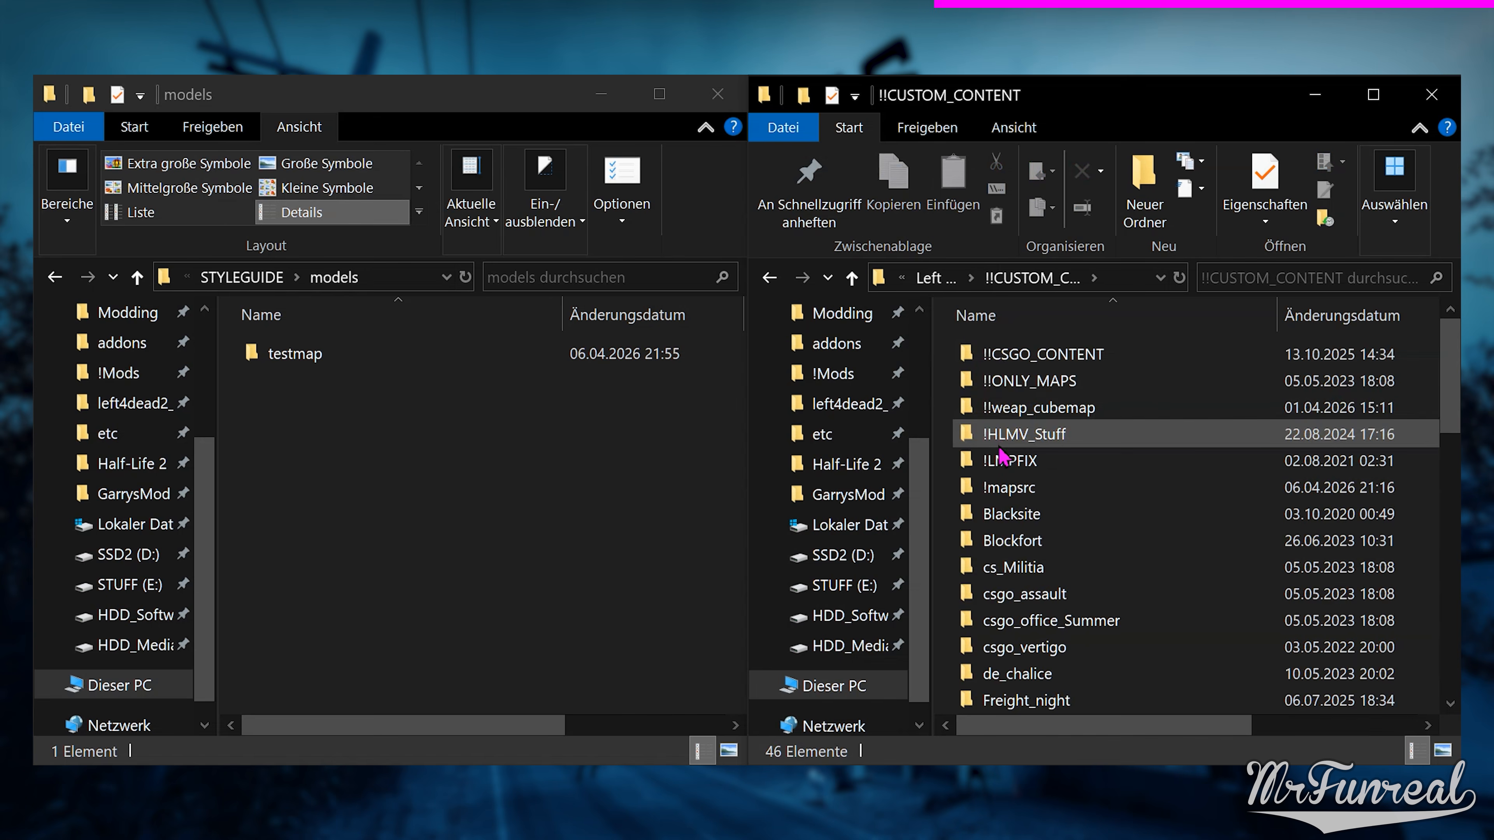
{"action": "left_click", "coordinate": [1007, 488]}
{"action": "double_click", "coordinate": [1007, 488]}
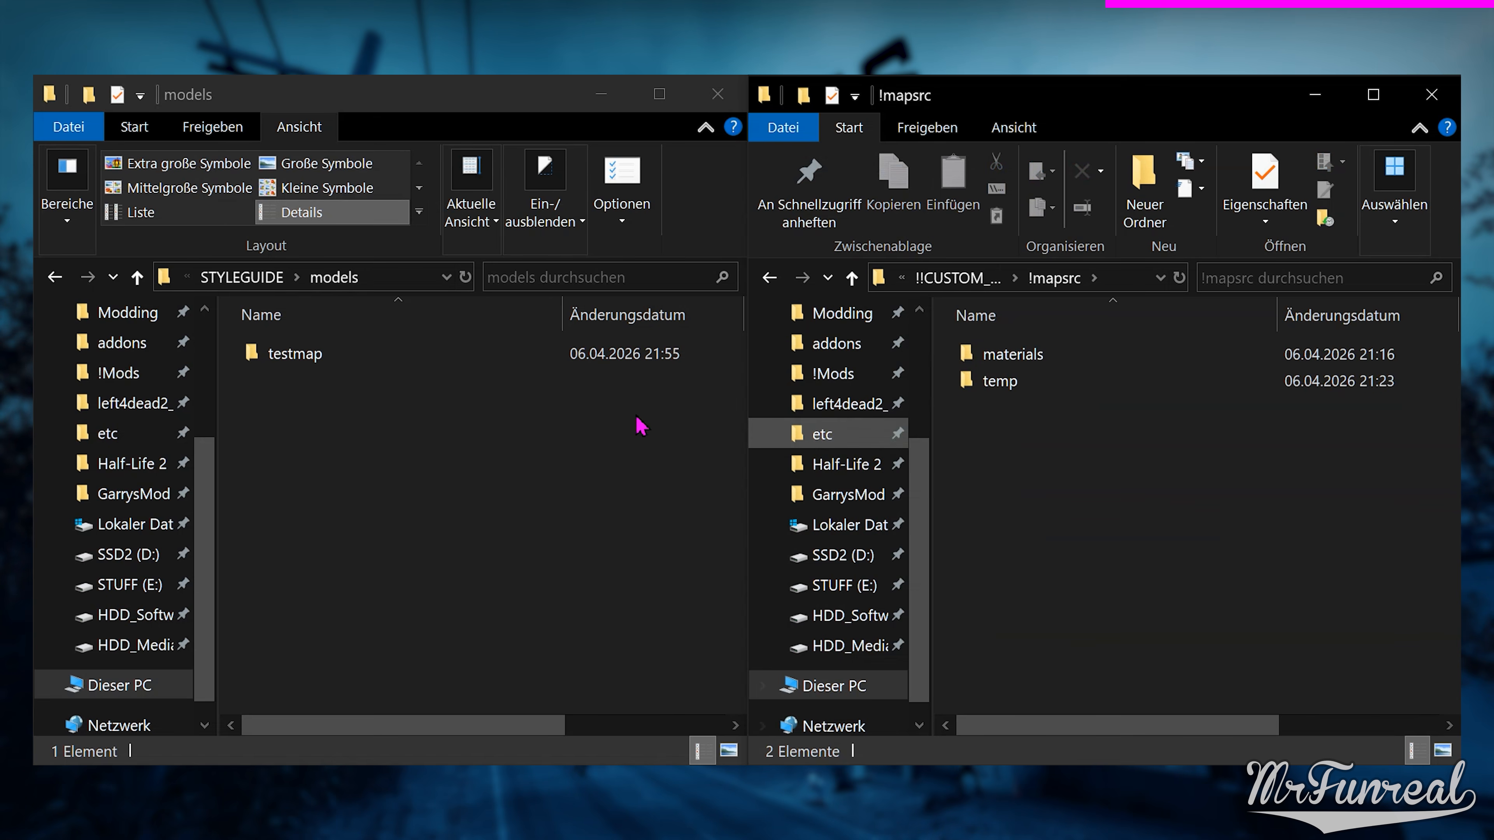
{"action": "left_click", "coordinate": [250, 288]}
{"action": "left_click_drag", "start_coordinate": [1006, 356], "coordinate": [468, 469]}
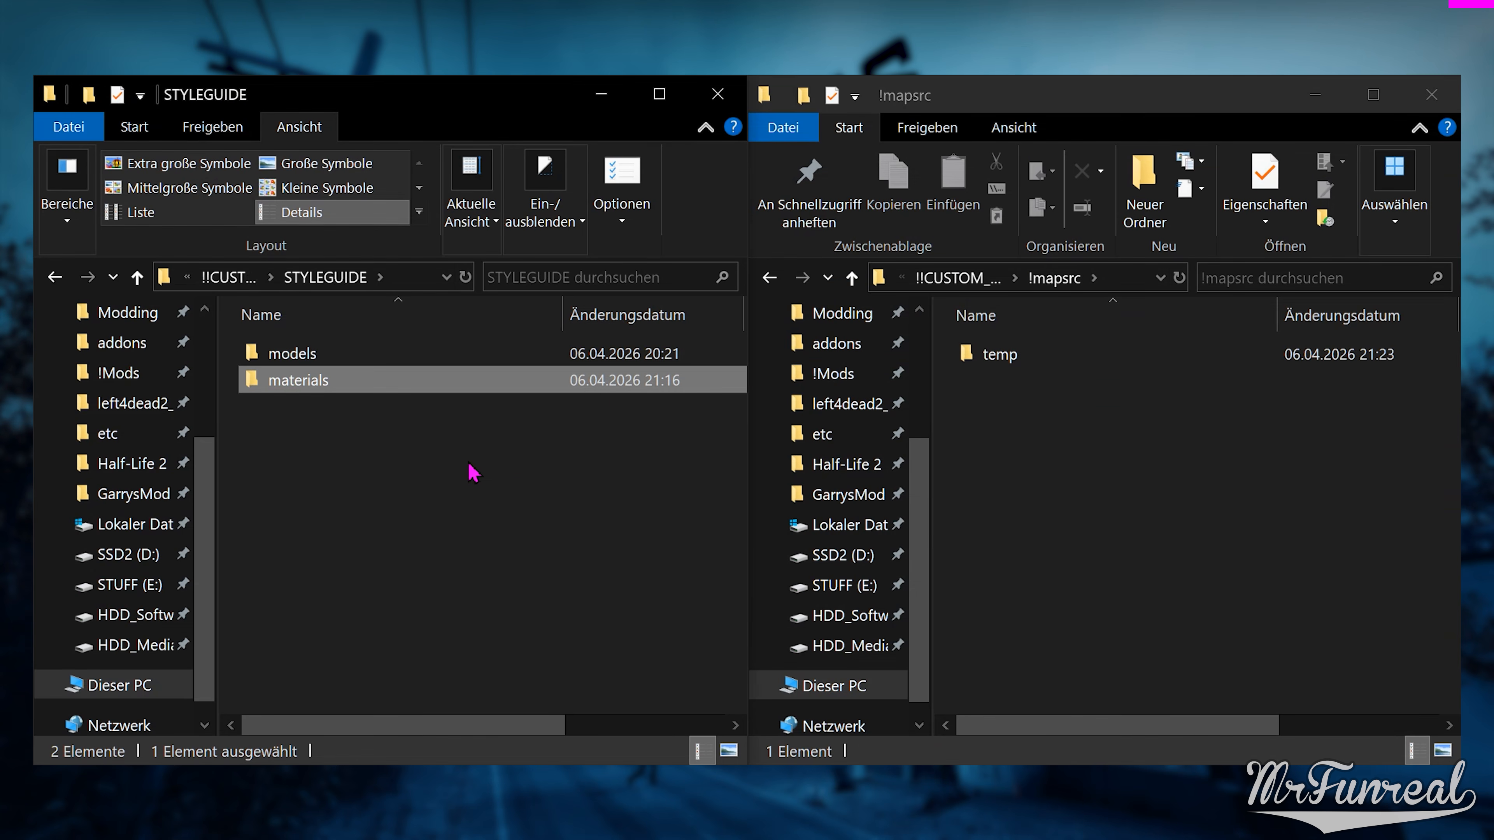